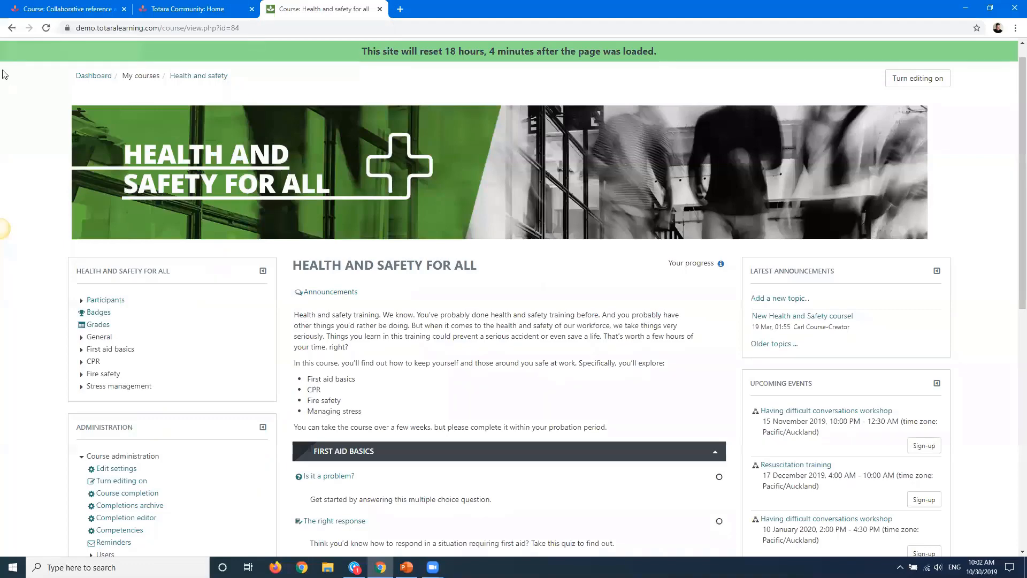
# Open the Collaborative reference activities course from the Totara Community course catalogue
pyautogui.click(201, 9)
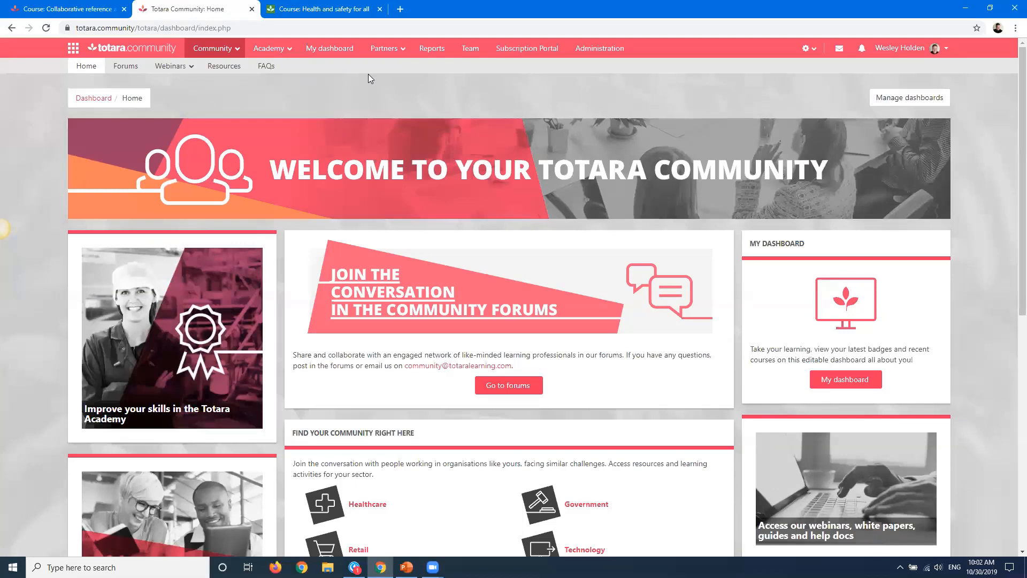
pyautogui.click(283, 53)
pyautogui.click(284, 75)
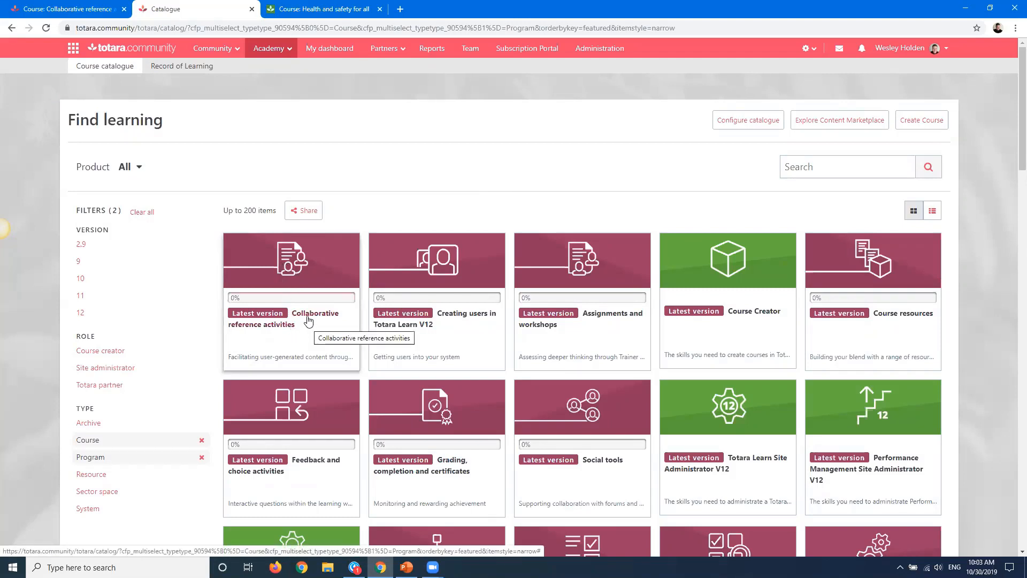
pyautogui.click(278, 262)
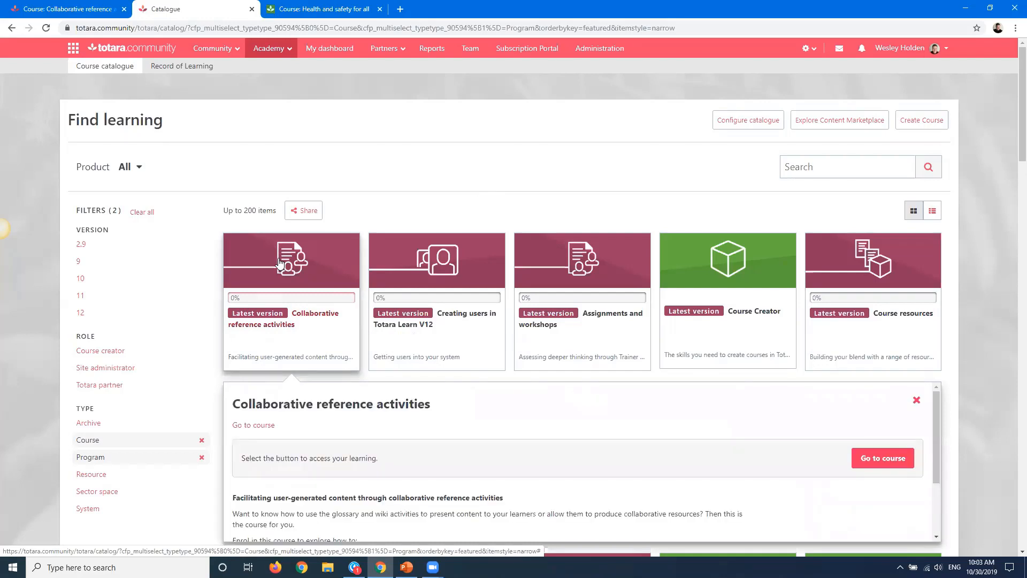
pyautogui.click(870, 471)
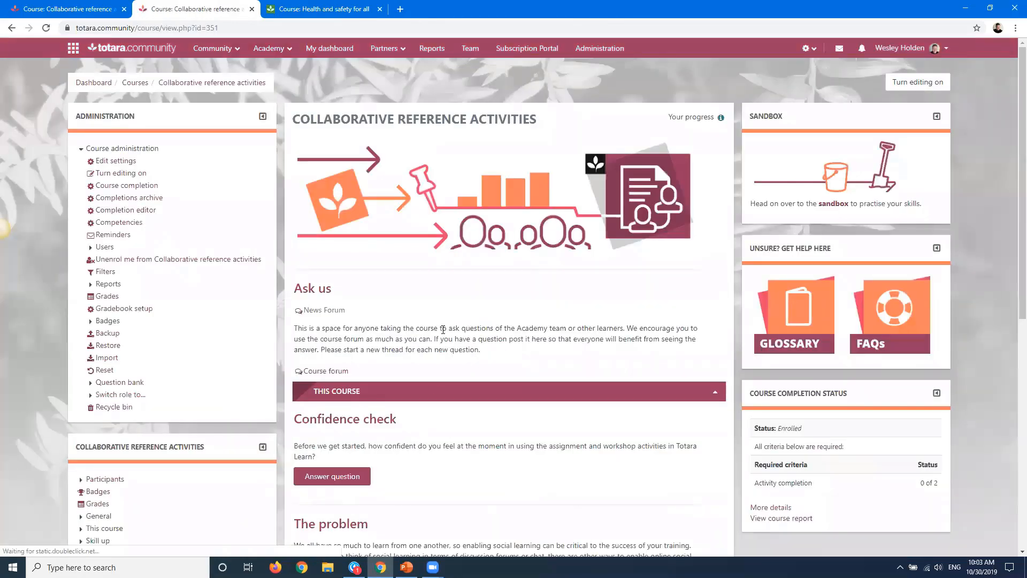
# Expand the Tell us what you think and Have a go sections and open the Glossary activity
pyautogui.scroll(-8, 443, 329)
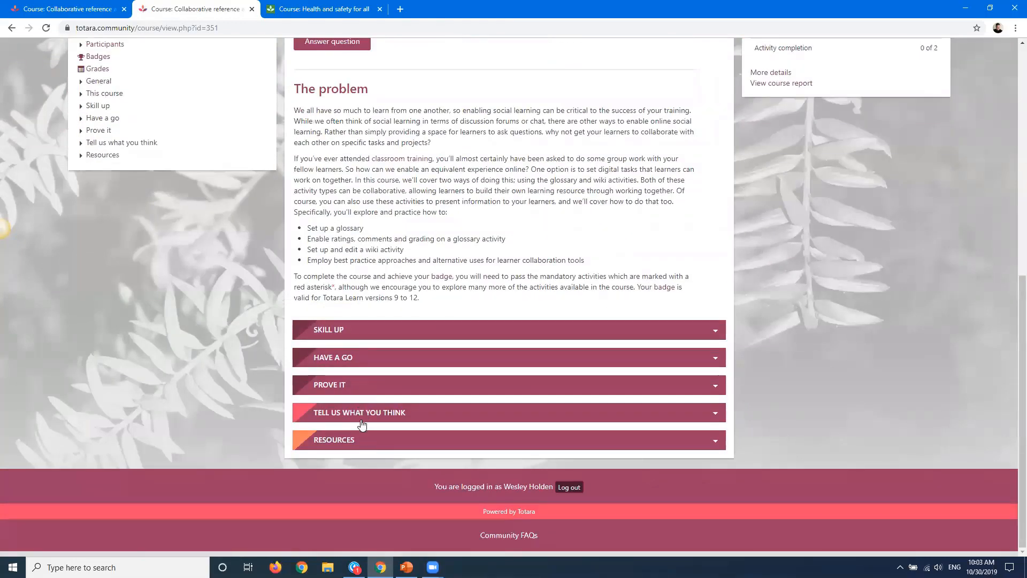
pyautogui.click(362, 423)
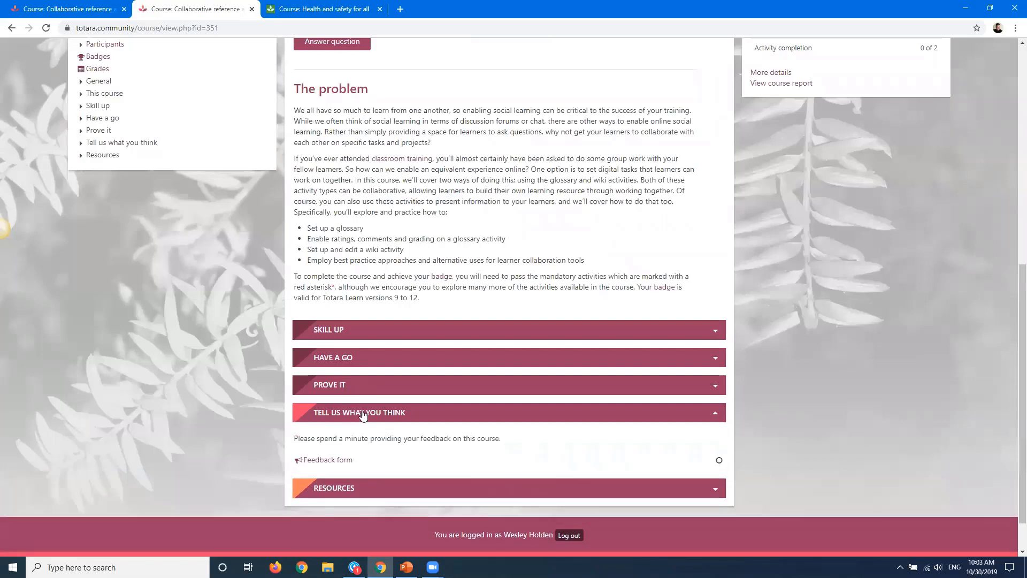
pyautogui.click(356, 360)
pyautogui.scroll(-7, 396, 378)
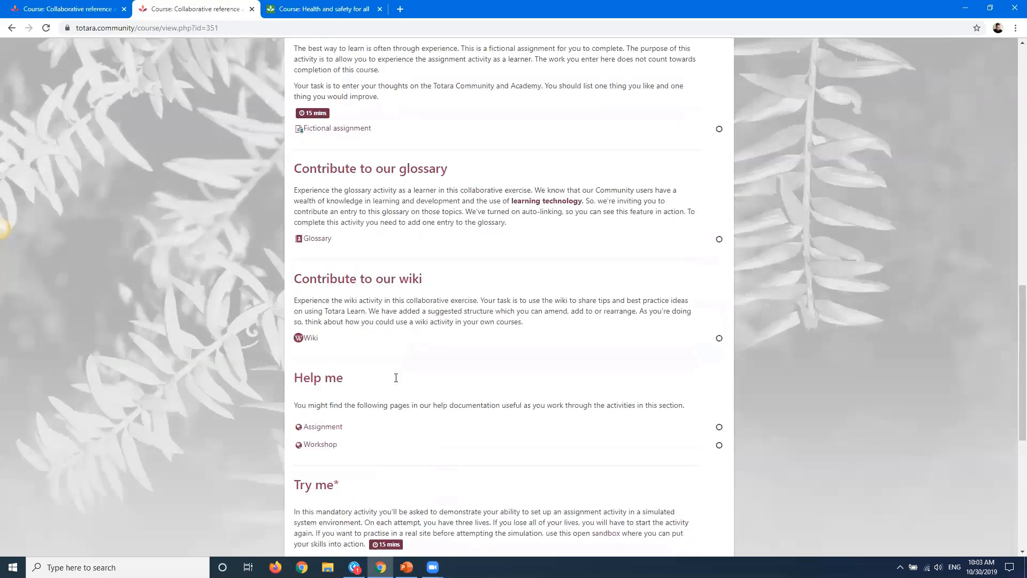
pyautogui.scroll(1, 321, 224)
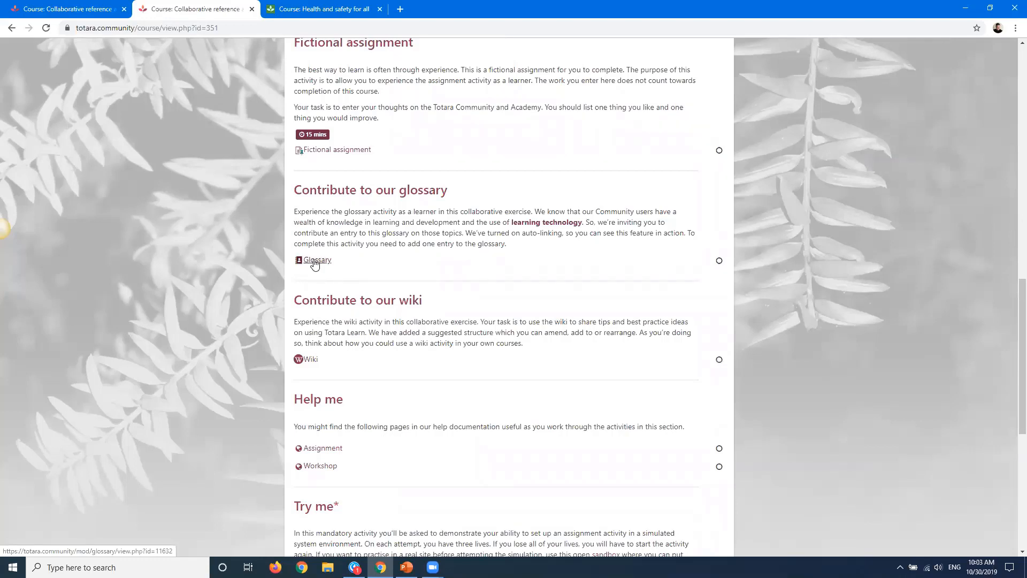
pyautogui.click(316, 260)
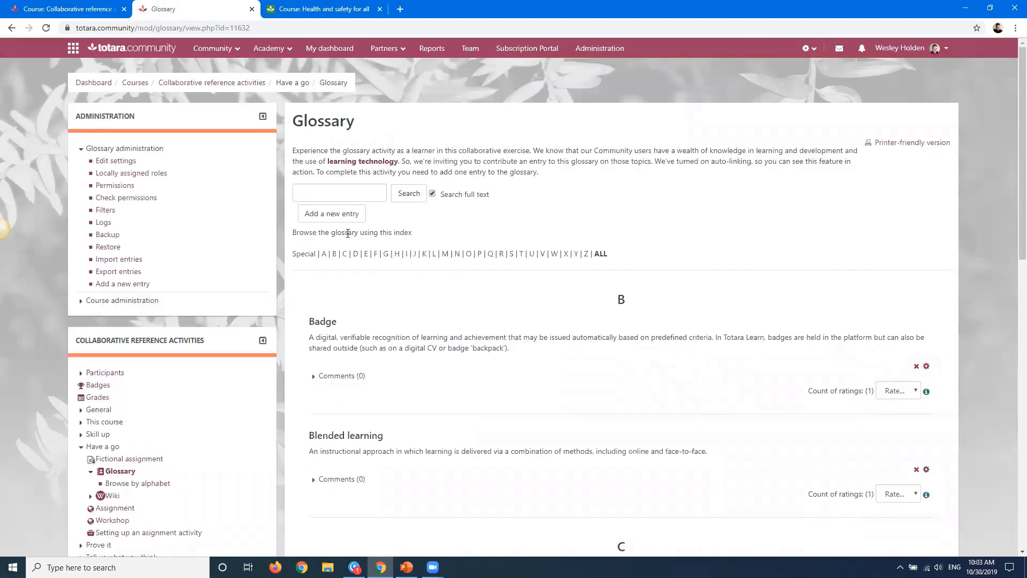
# Examine the glossary's Badge entry and expand its comments
pyautogui.scroll(-2, 347, 233)
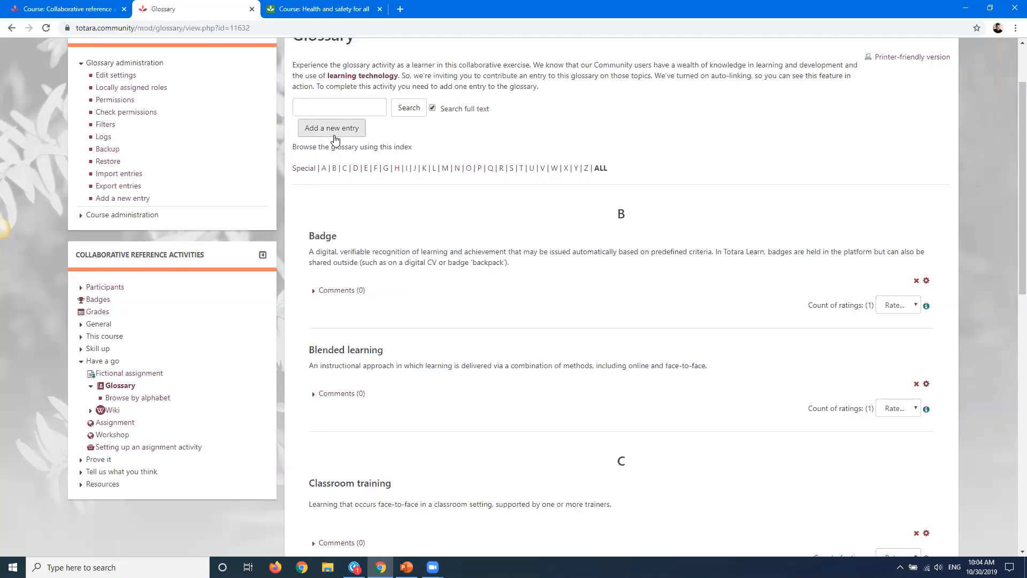
pyautogui.scroll(-2, 333, 147)
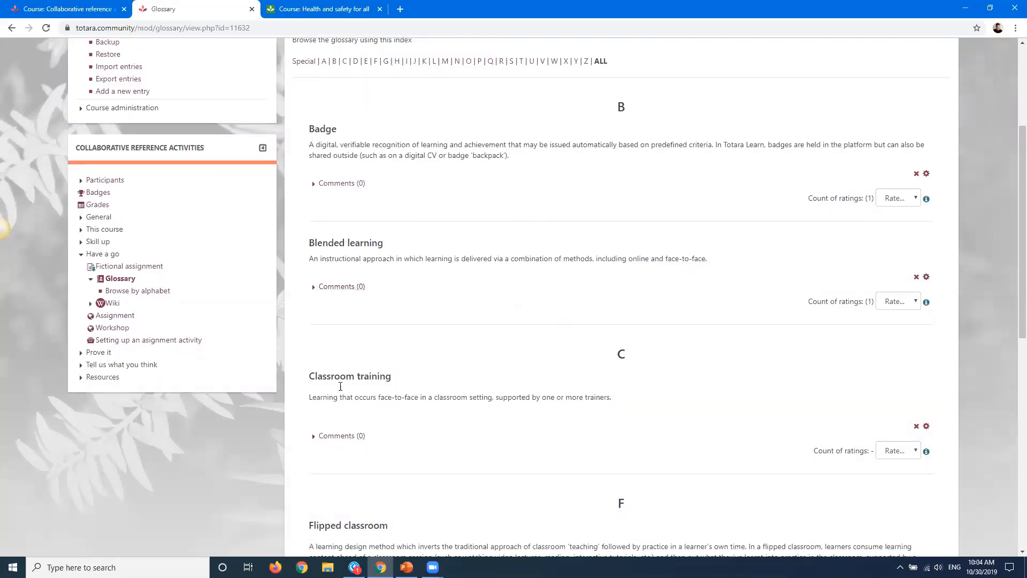
pyautogui.moveTo(333, 130); pyautogui.dragTo(528, 175)
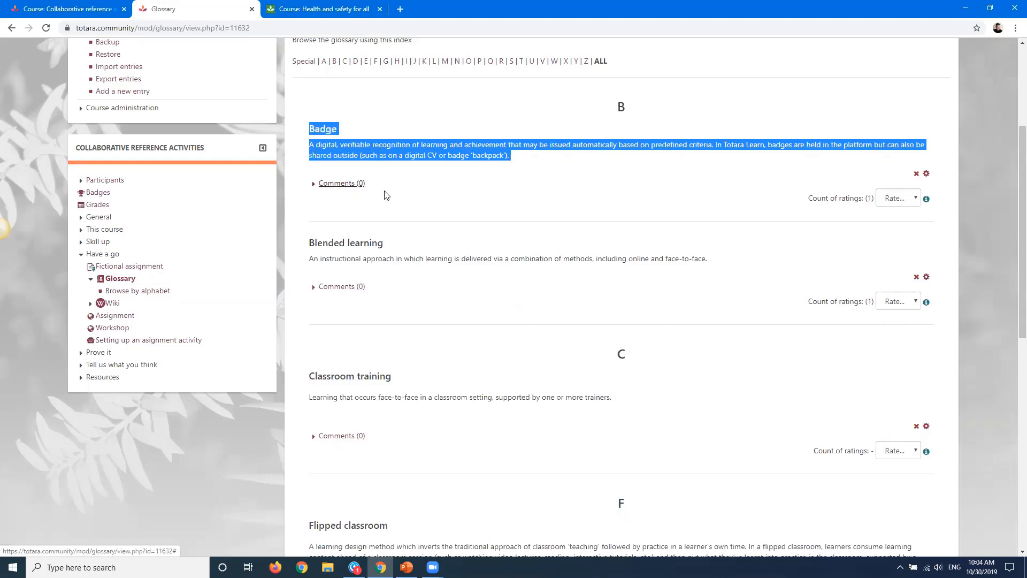
pyautogui.click(387, 196)
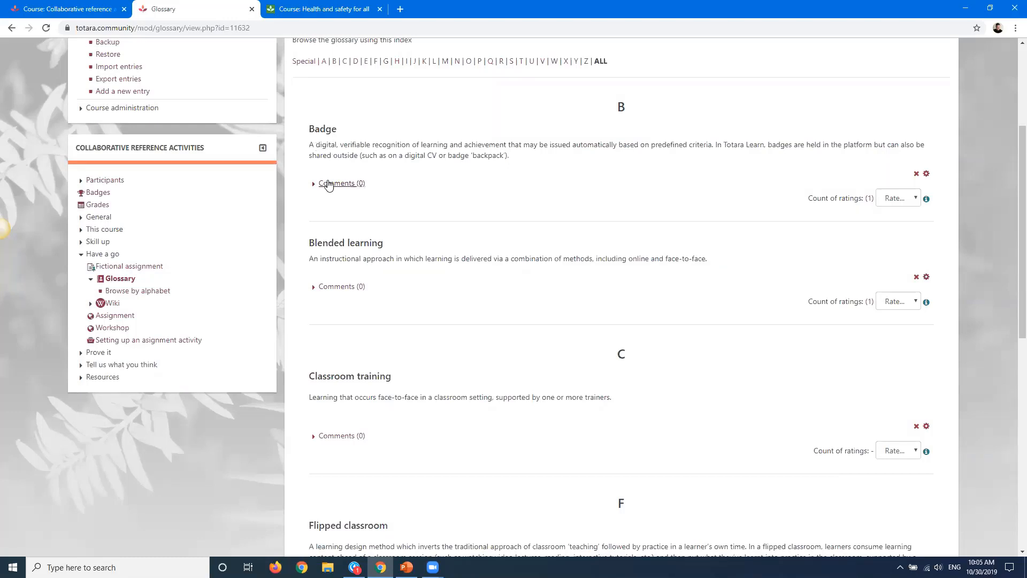
pyautogui.click(335, 185)
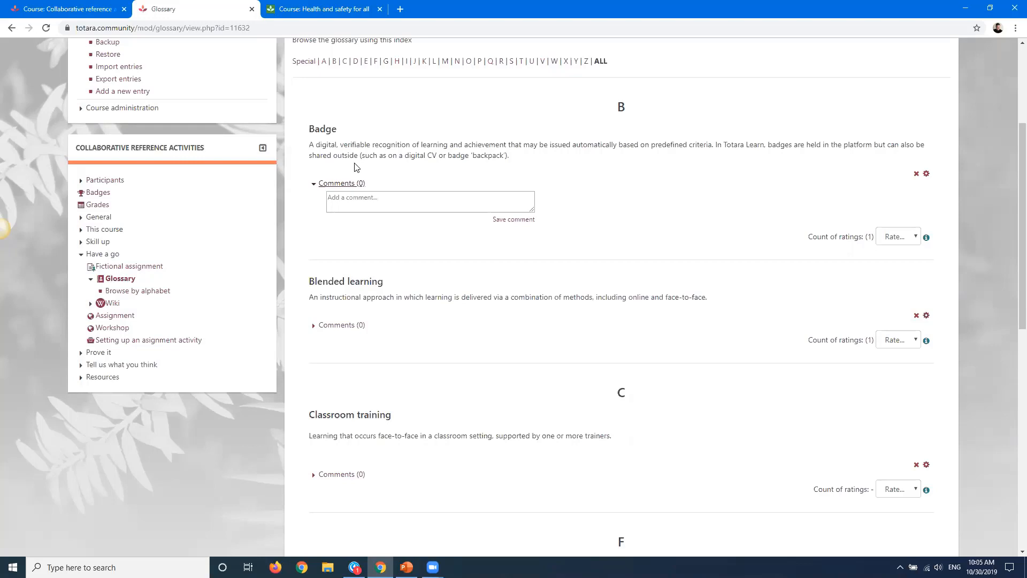
# Scroll through the glossary entries and open the rating menu of the Blended learning entry
pyautogui.scroll(-1, 411, 166)
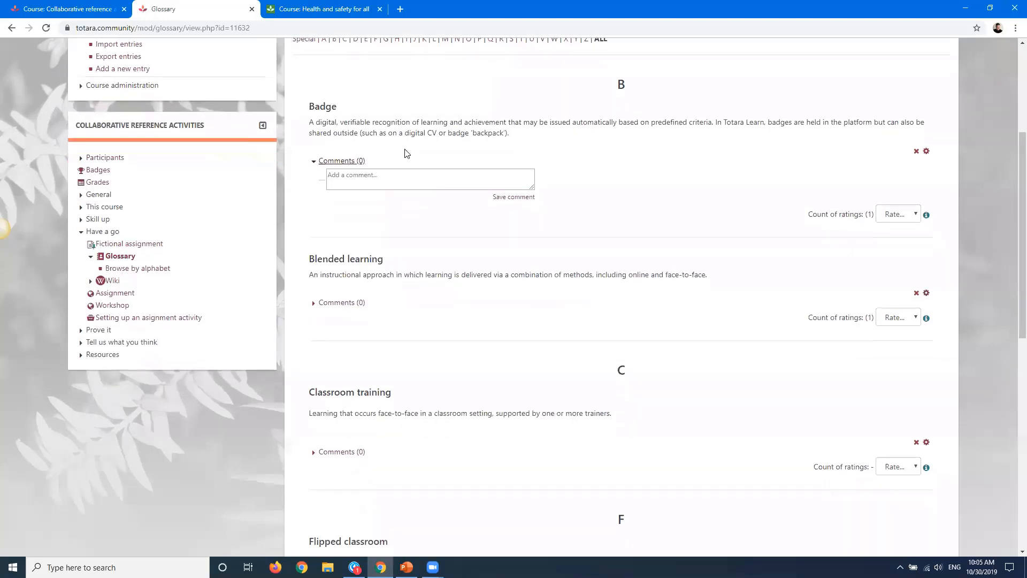
pyautogui.scroll(-3, 407, 154)
pyautogui.scroll(4, 388, 142)
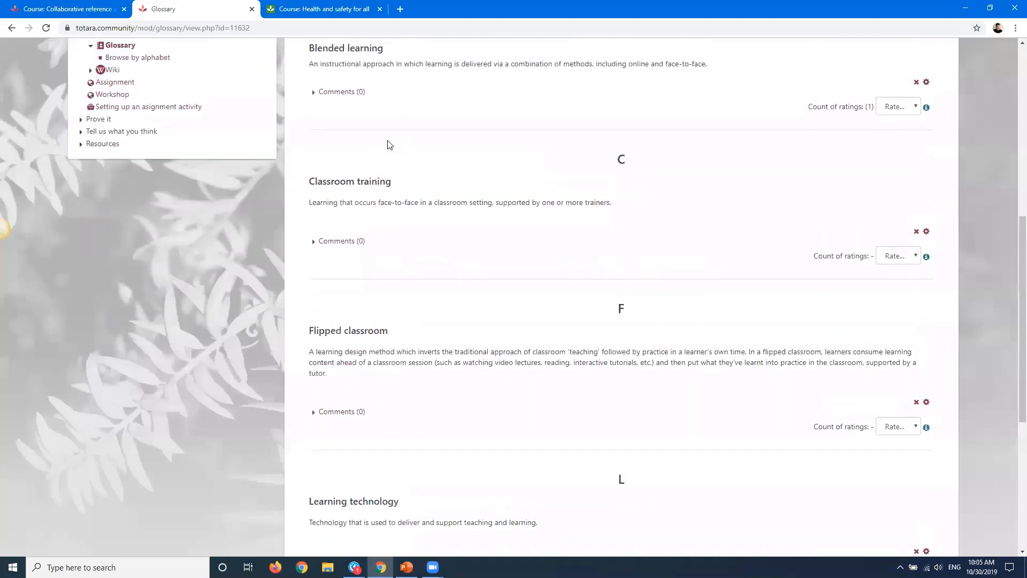
pyautogui.scroll(3, 388, 142)
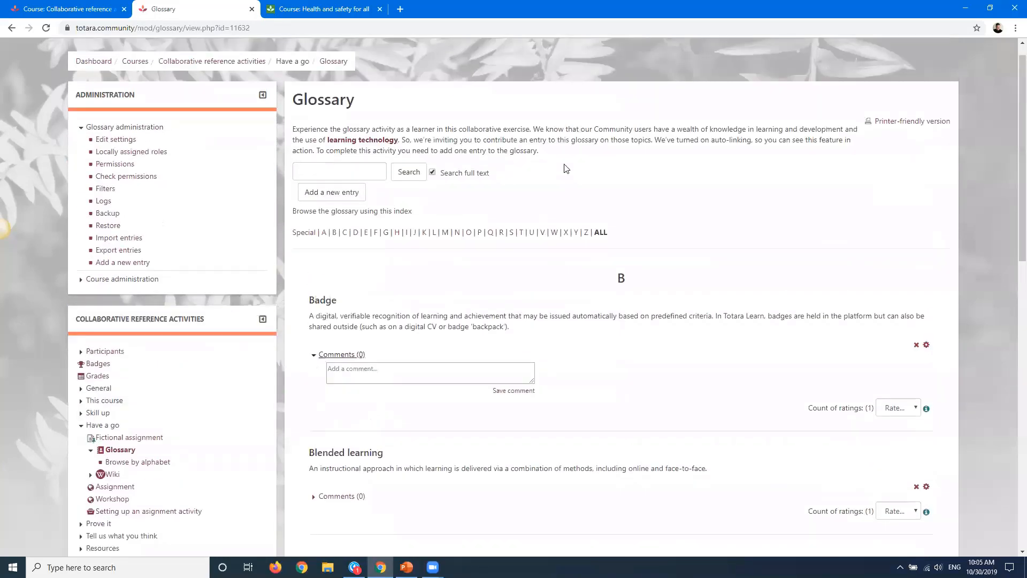
pyautogui.click(898, 512)
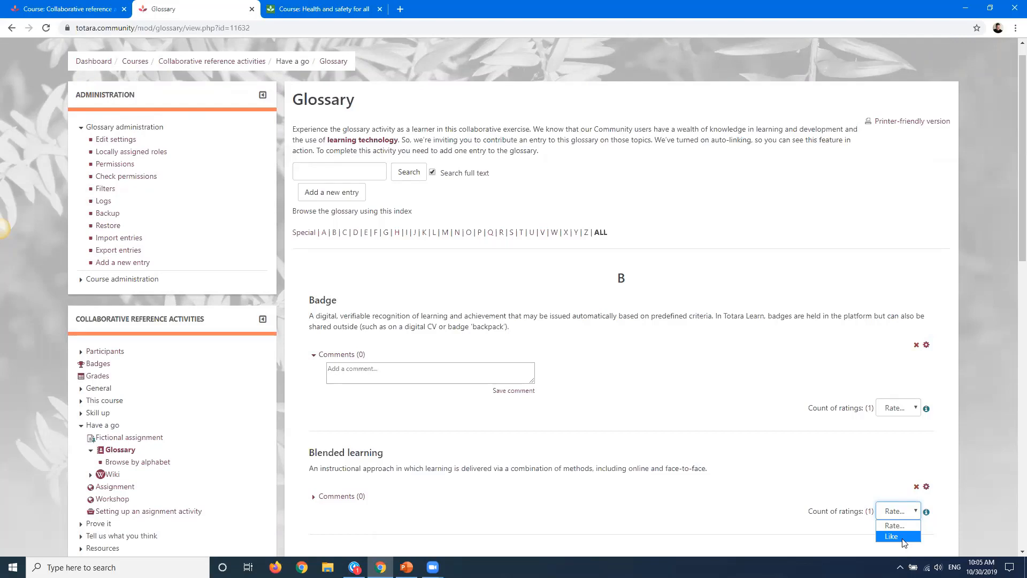
pyautogui.click(681, 413)
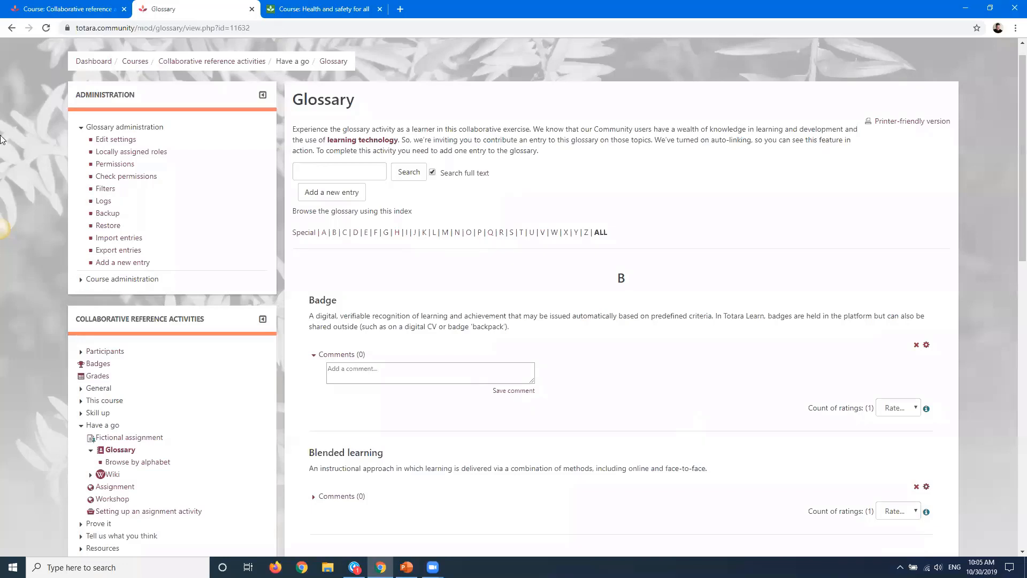
pyautogui.scroll(1, 1, 139)
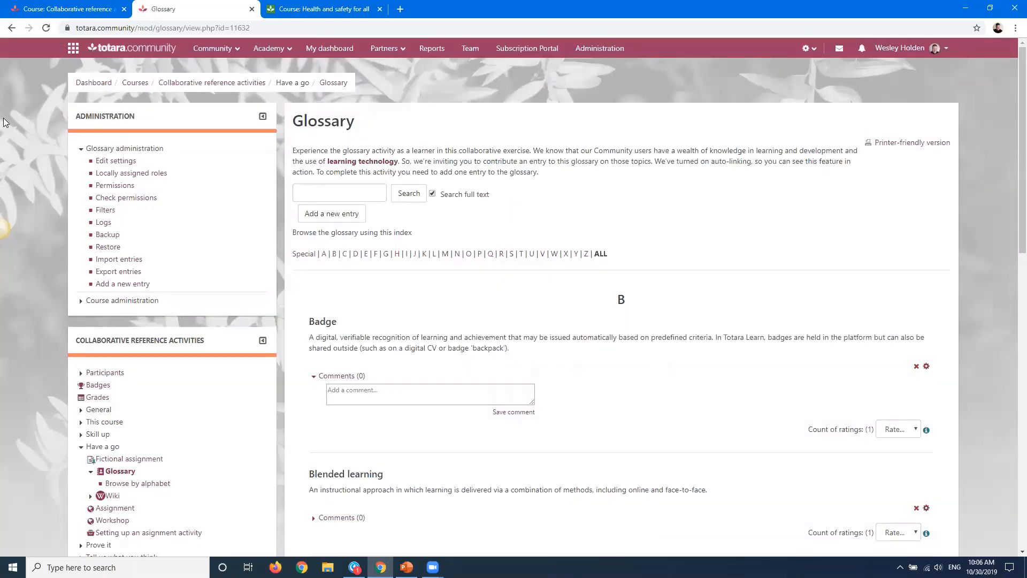
# Switch to the Health and safety course on the demo site and turn editing on
pyautogui.click(63, 7)
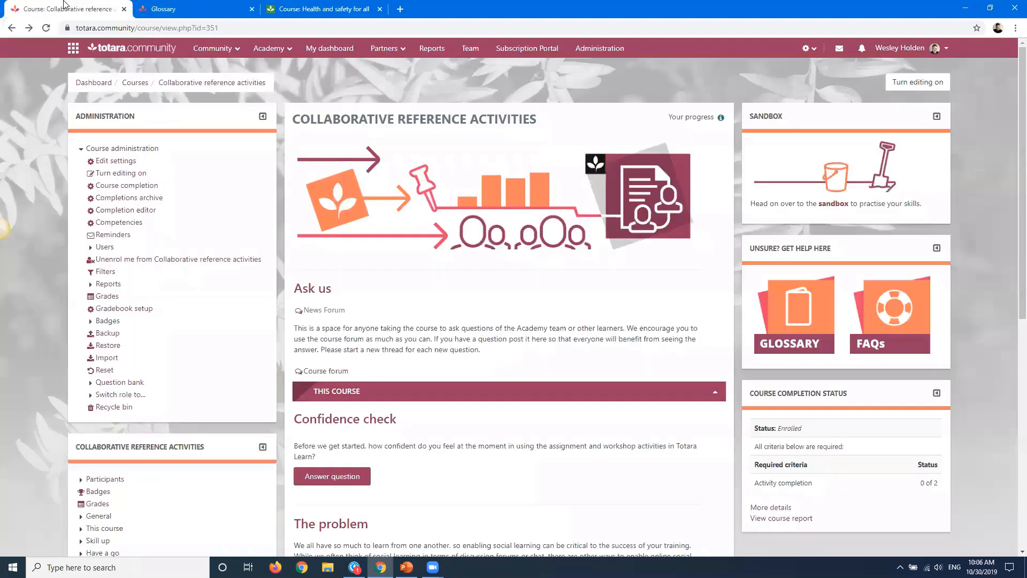
pyautogui.click(161, 7)
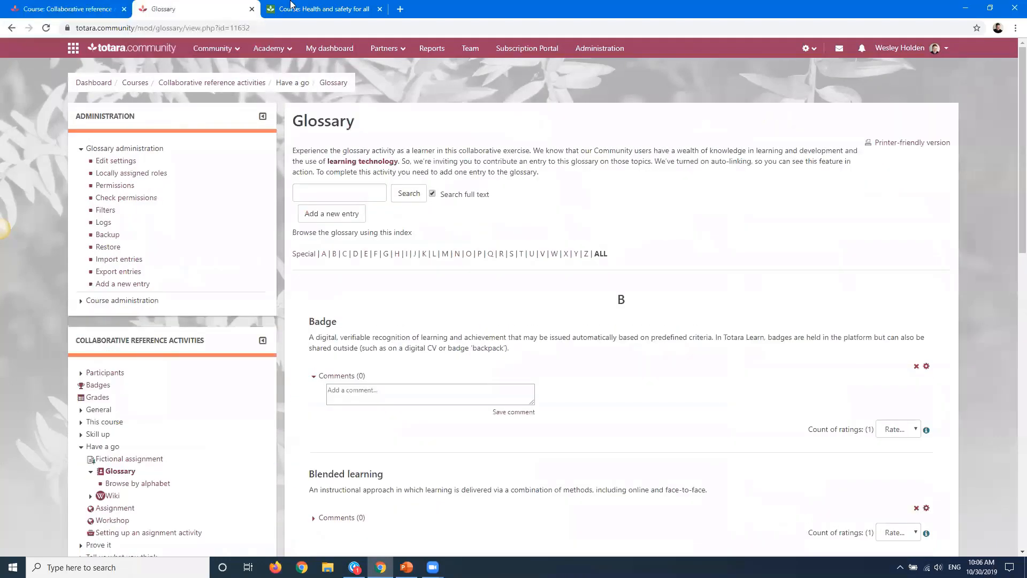
pyautogui.click(313, 10)
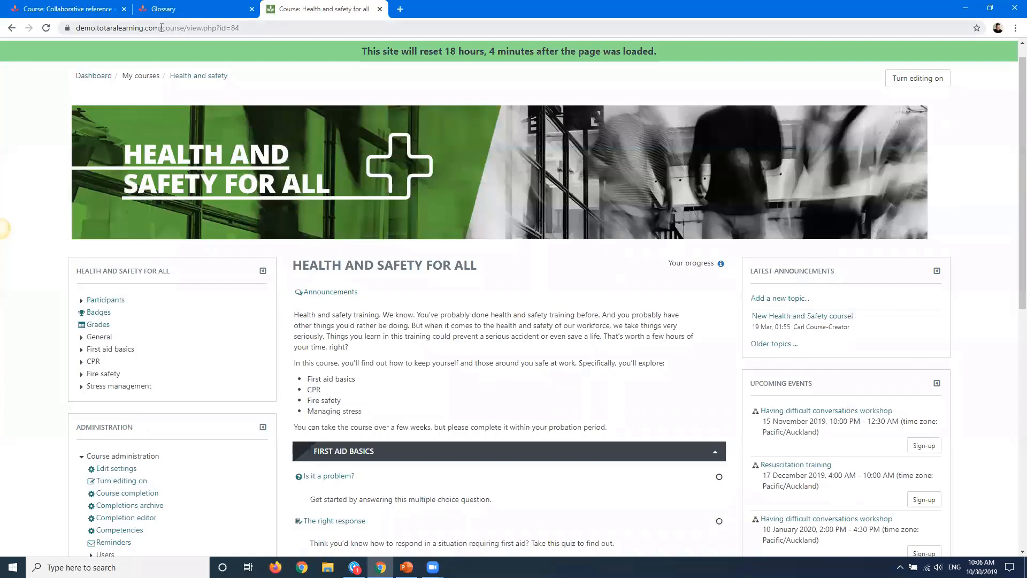
pyautogui.moveTo(162, 28); pyautogui.dragTo(73, 28)
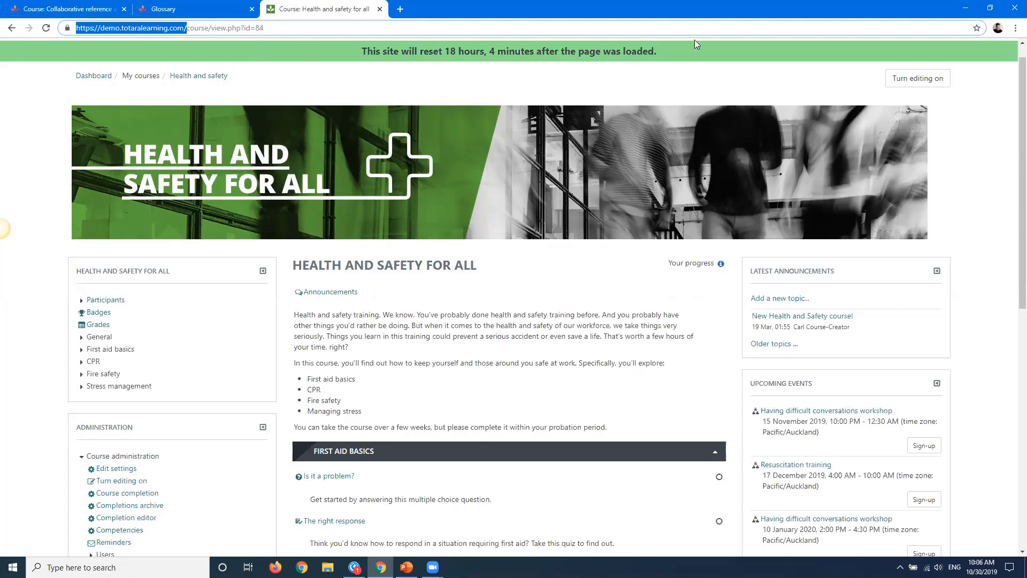
pyautogui.click(917, 78)
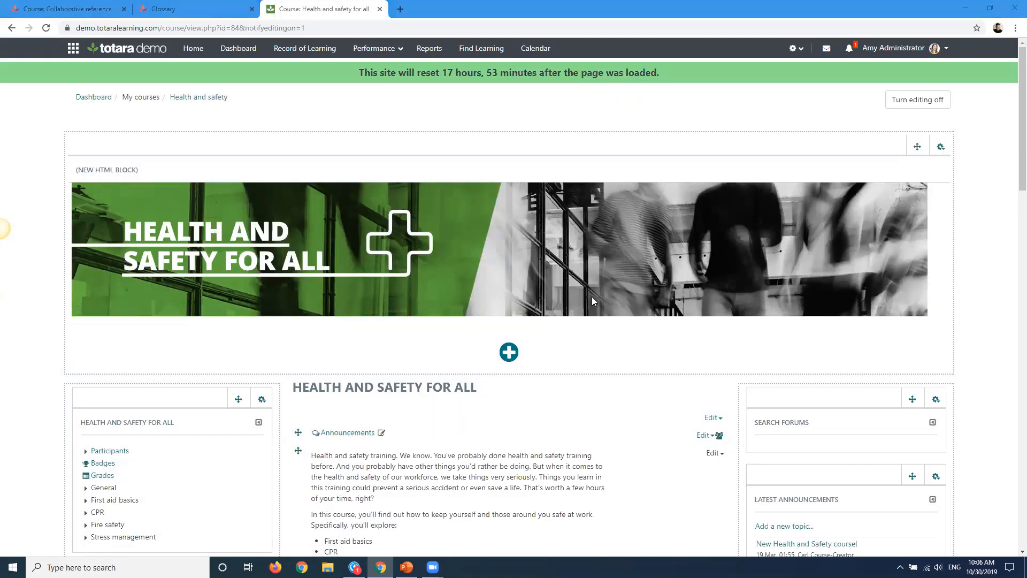
# Add a Glossary activity to the course's introductory section
pyautogui.scroll(-2, 589, 350)
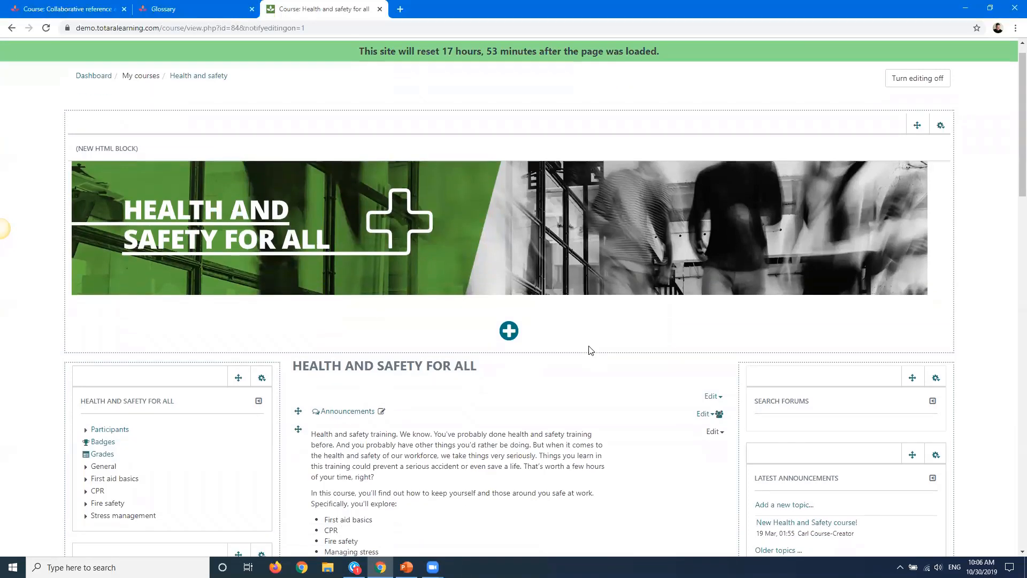
pyautogui.scroll(-5, 588, 350)
pyautogui.scroll(4, 467, 338)
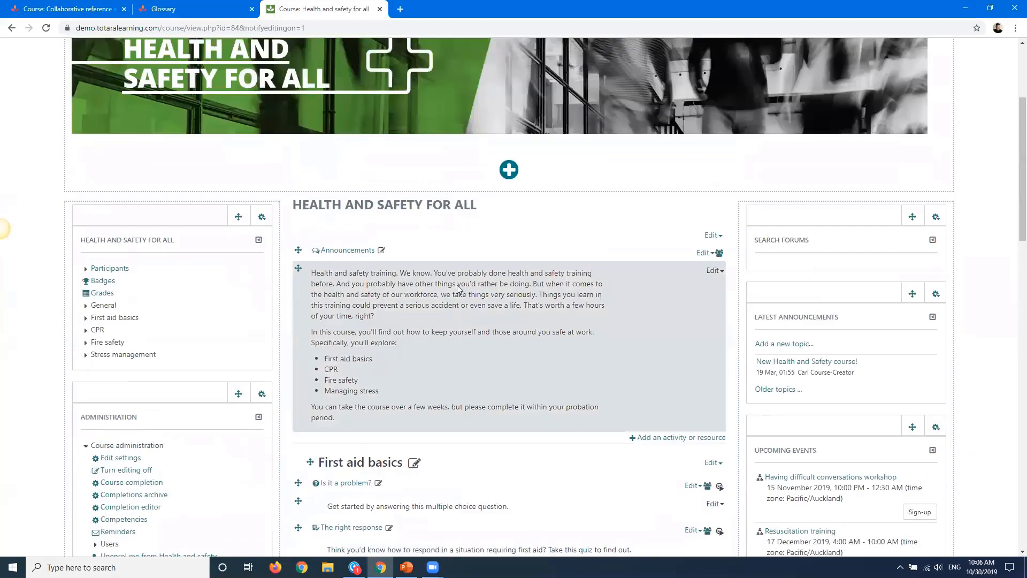
pyautogui.scroll(-5, 511, 278)
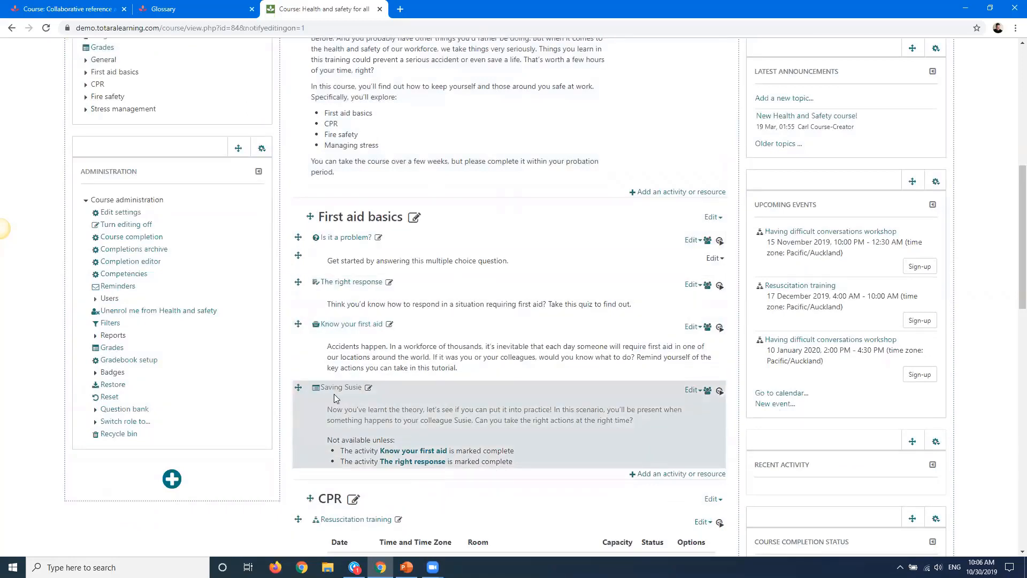
pyautogui.scroll(-1, 342, 516)
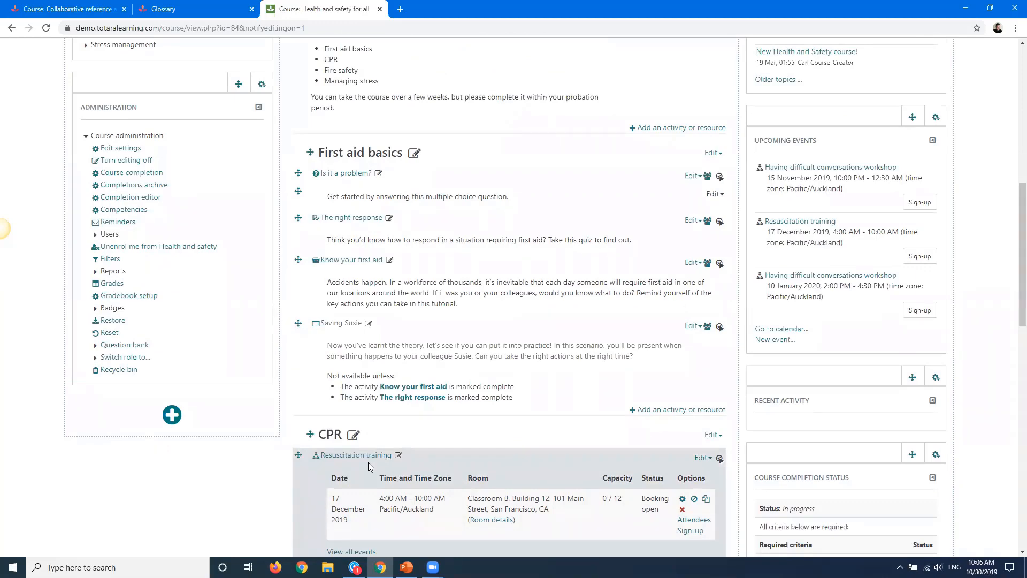
pyautogui.scroll(4, 368, 462)
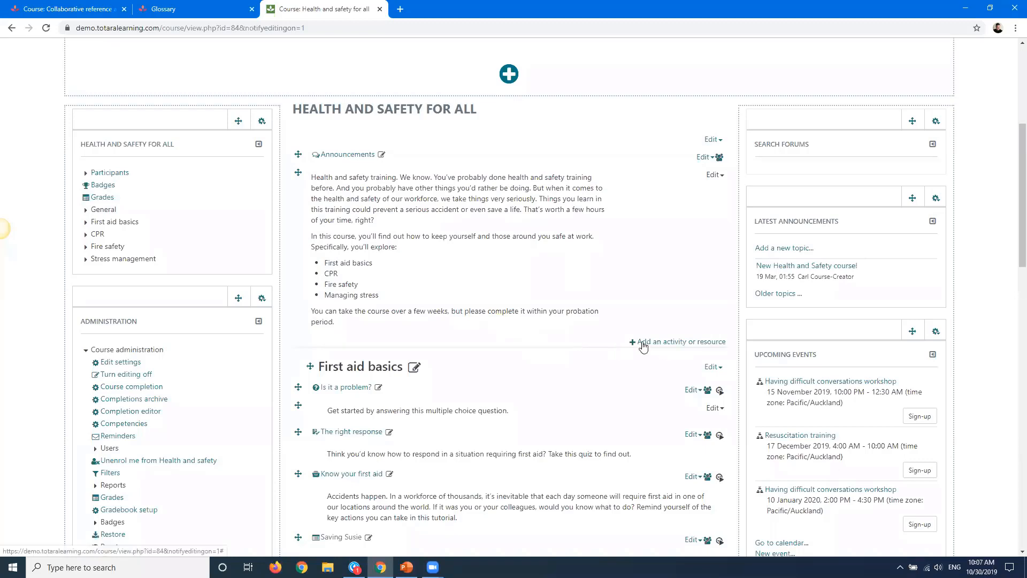
pyautogui.click(687, 345)
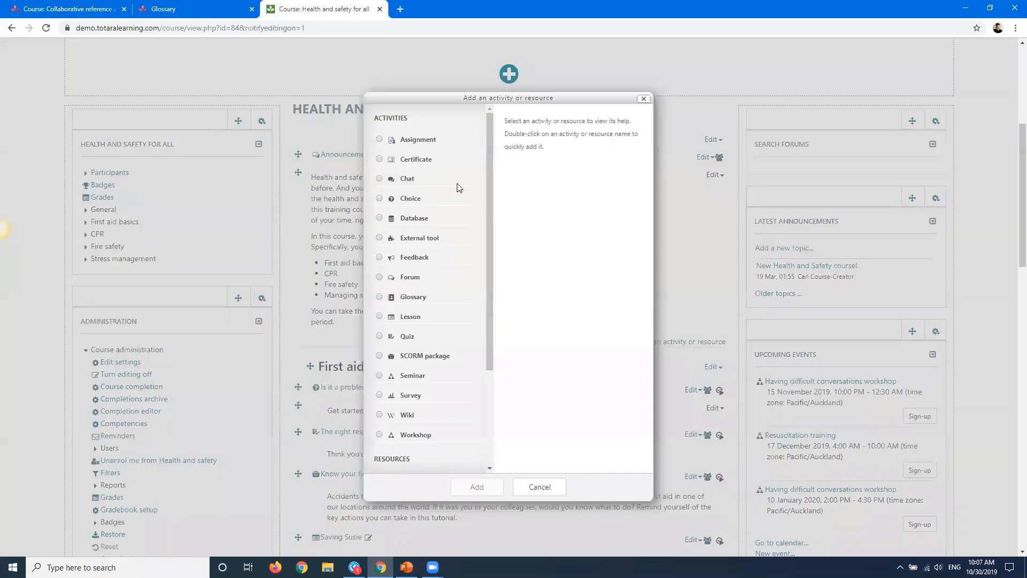
pyautogui.click(408, 299)
pyautogui.click(476, 485)
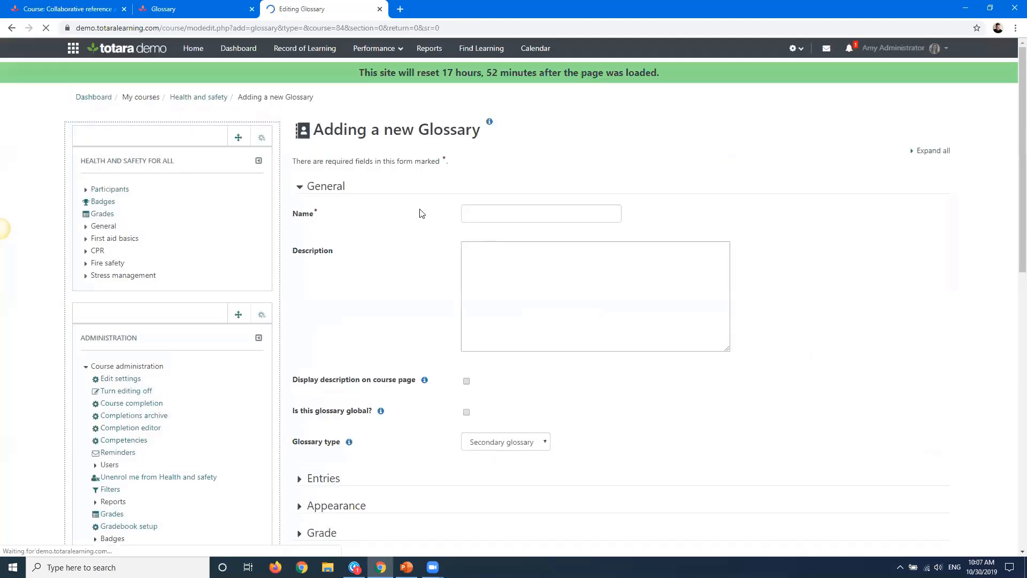
# Name the new glossary "Glossary"
pyautogui.click(502, 209)
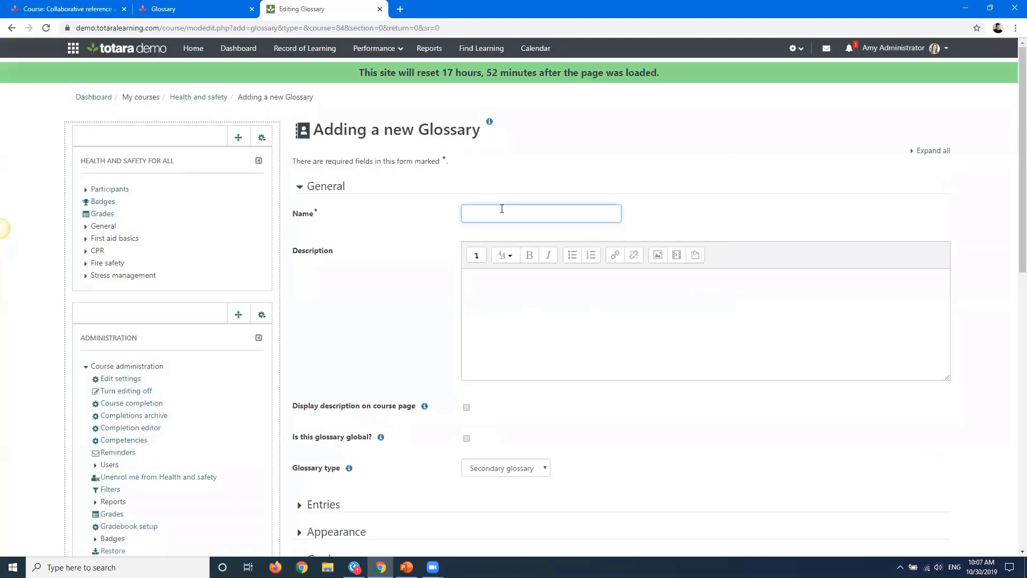
pyautogui.write('Glossary')
pyautogui.click(395, 291)
# Review the global and glossary type settings and read the Glossary type help
pyautogui.scroll(-1, 396, 291)
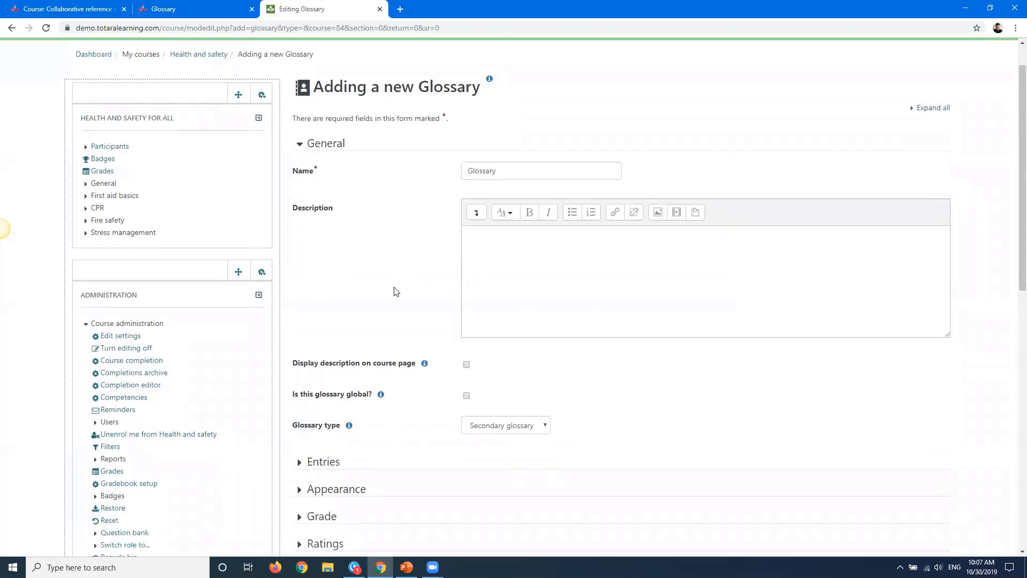
pyautogui.scroll(-3, 405, 236)
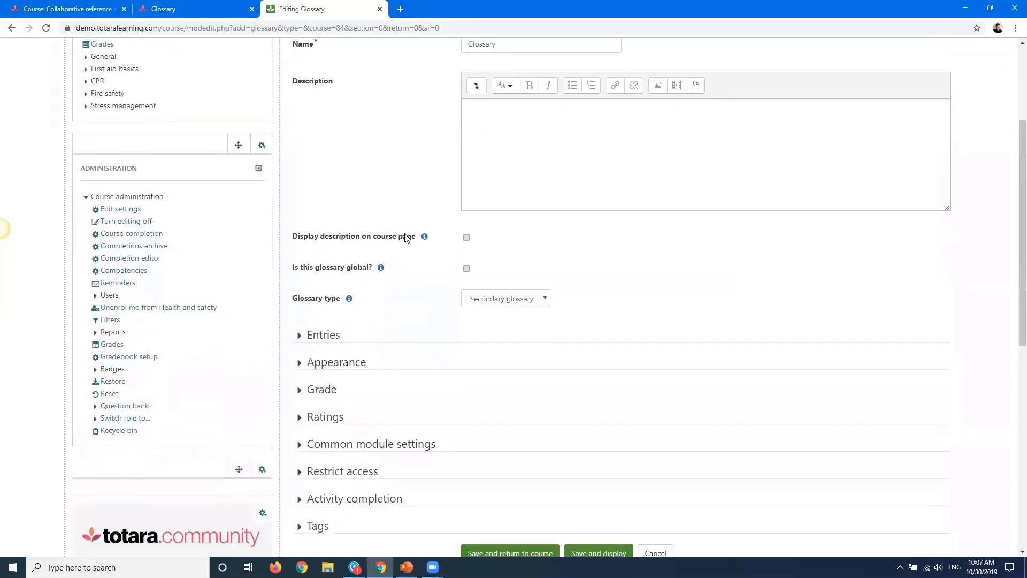
pyautogui.scroll(-2, 406, 236)
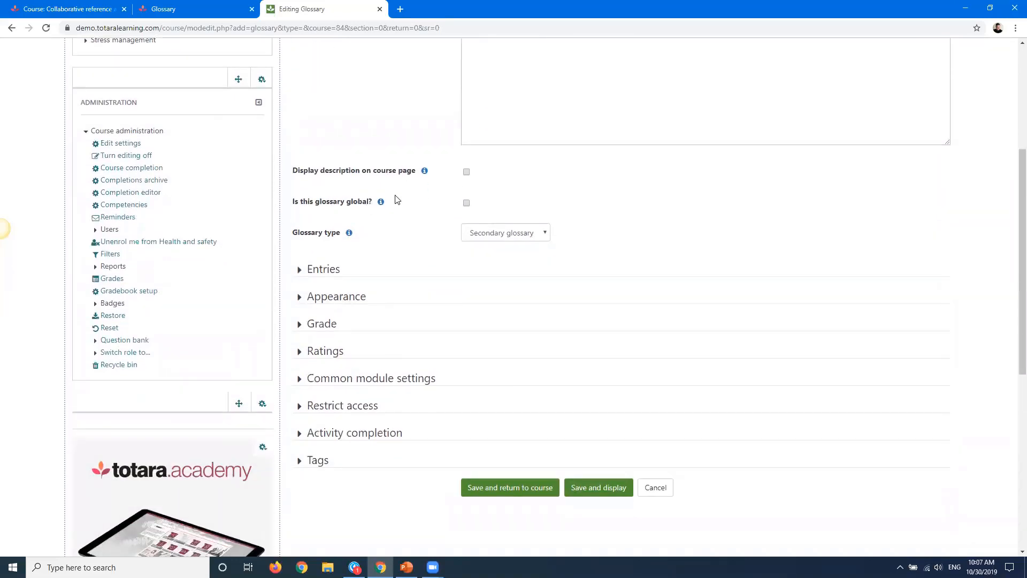
pyautogui.moveTo(387, 204); pyautogui.dragTo(291, 209)
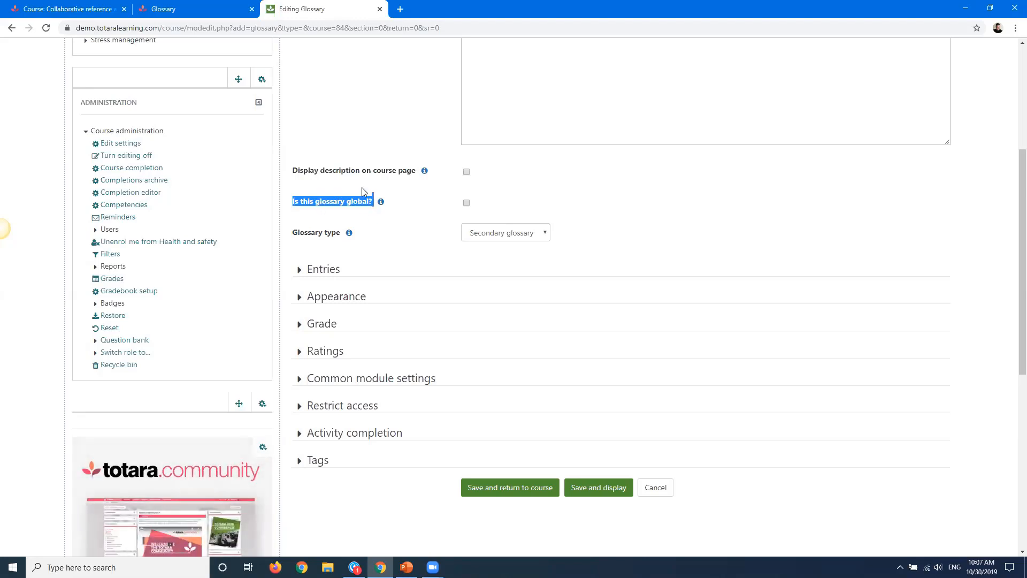
pyautogui.click(356, 217)
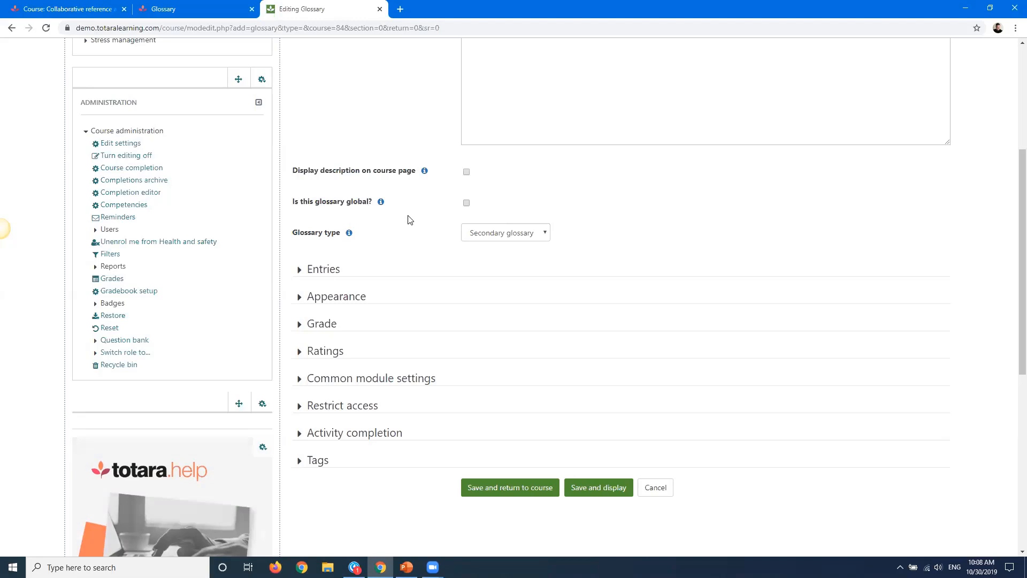
pyautogui.scroll(-2, 412, 220)
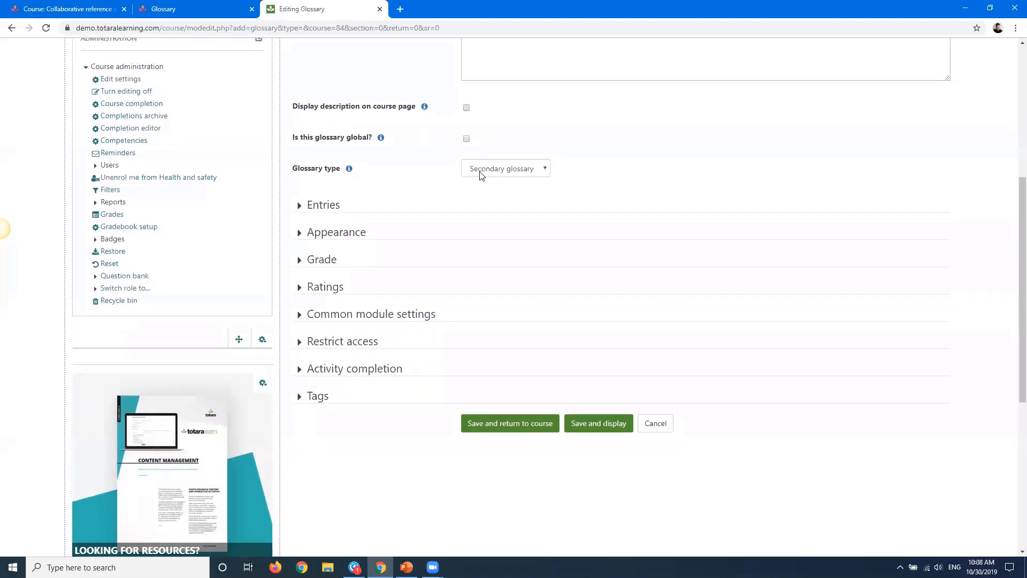
pyautogui.click(481, 176)
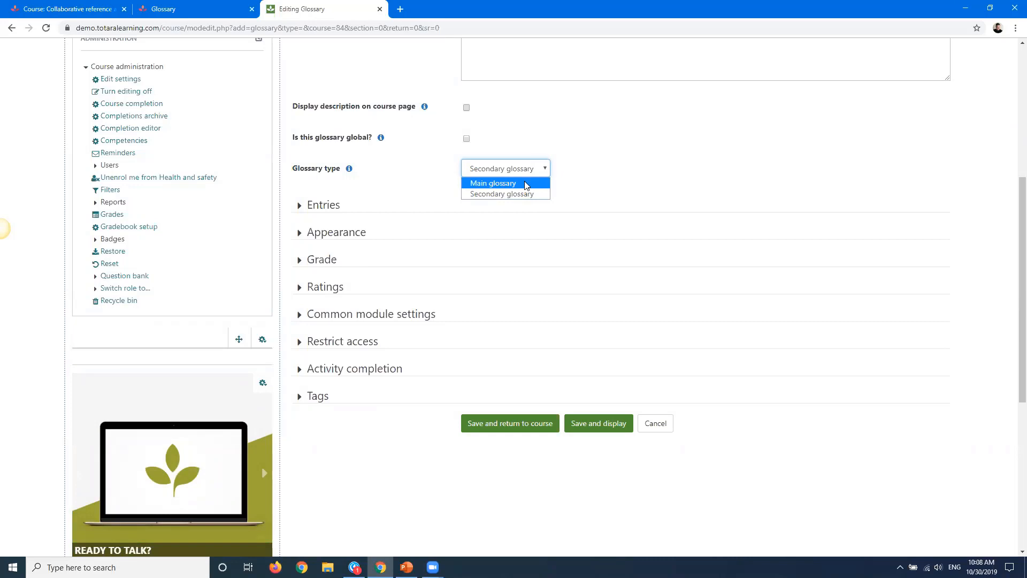
pyautogui.click(411, 170)
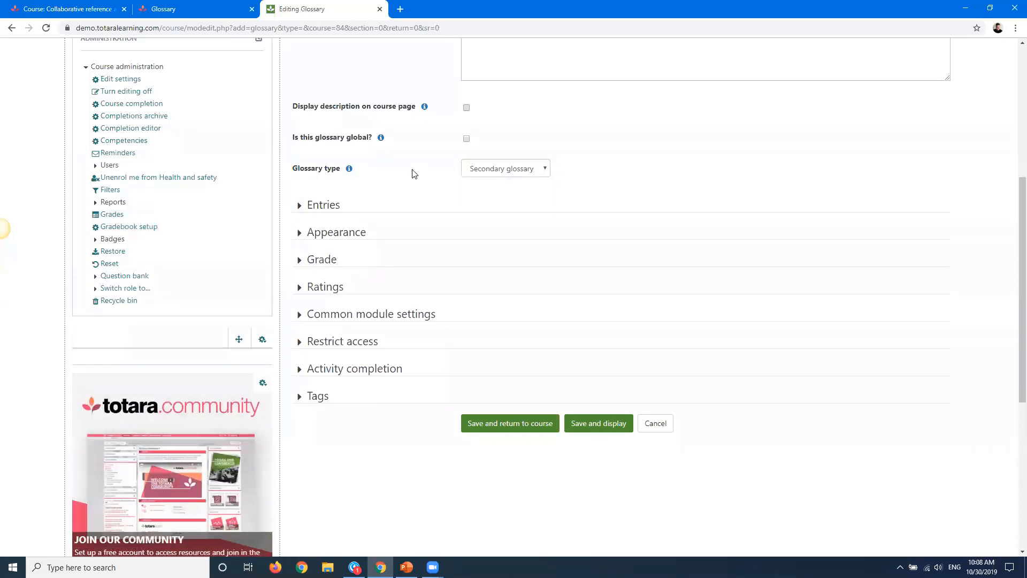
pyautogui.click(489, 171)
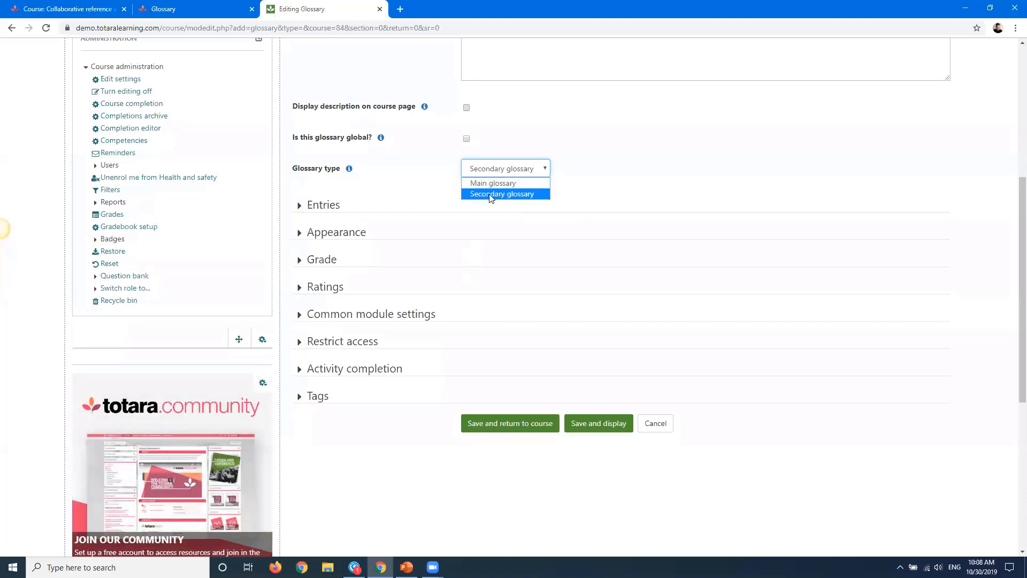
pyautogui.click(349, 169)
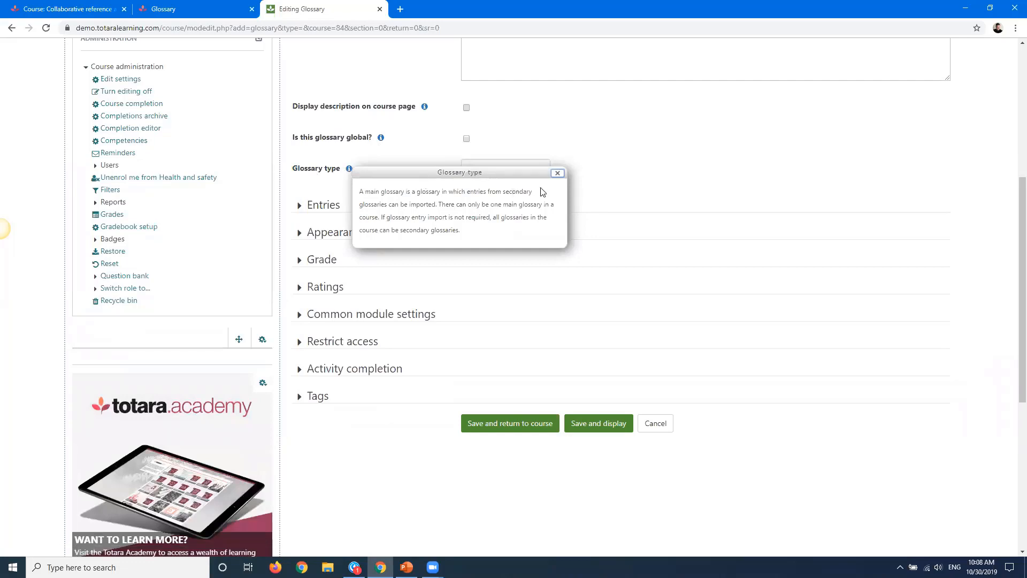
pyautogui.click(557, 173)
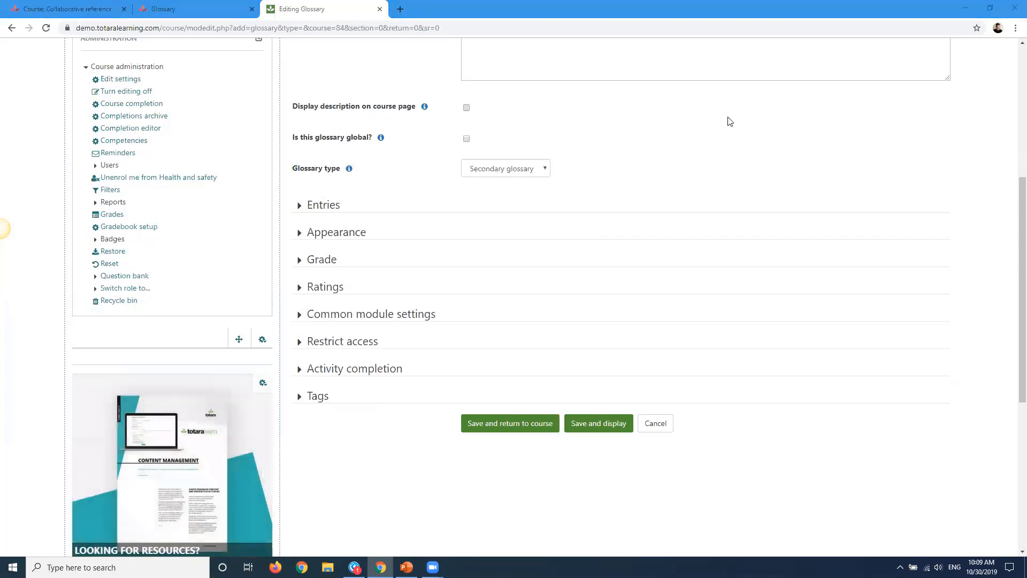
# Expand all settings sections of the form and read the help for Always allow editing
pyautogui.scroll(5, 729, 119)
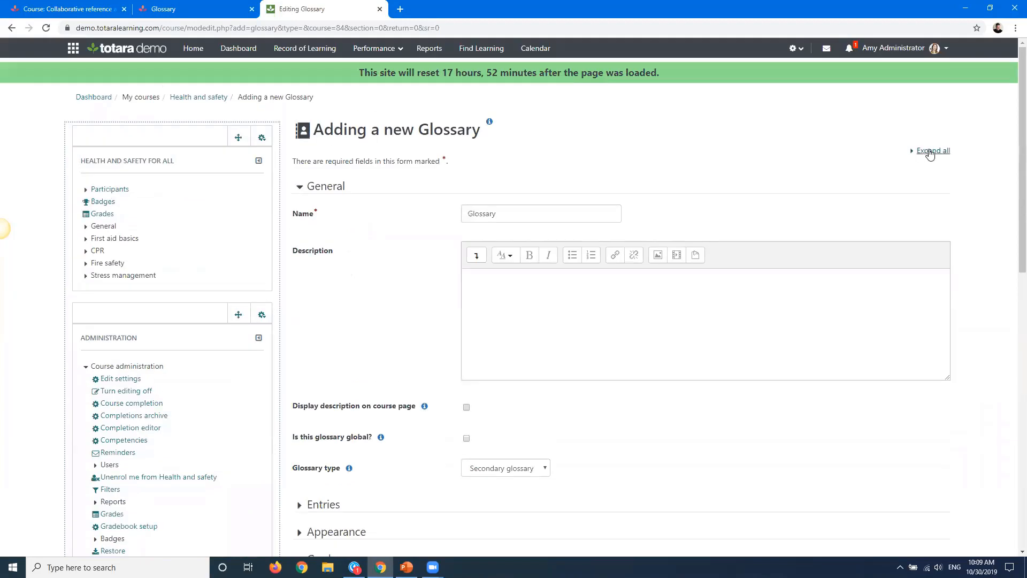
pyautogui.click(928, 152)
pyautogui.moveTo(1021, 133); pyautogui.dragTo(1013, 244)
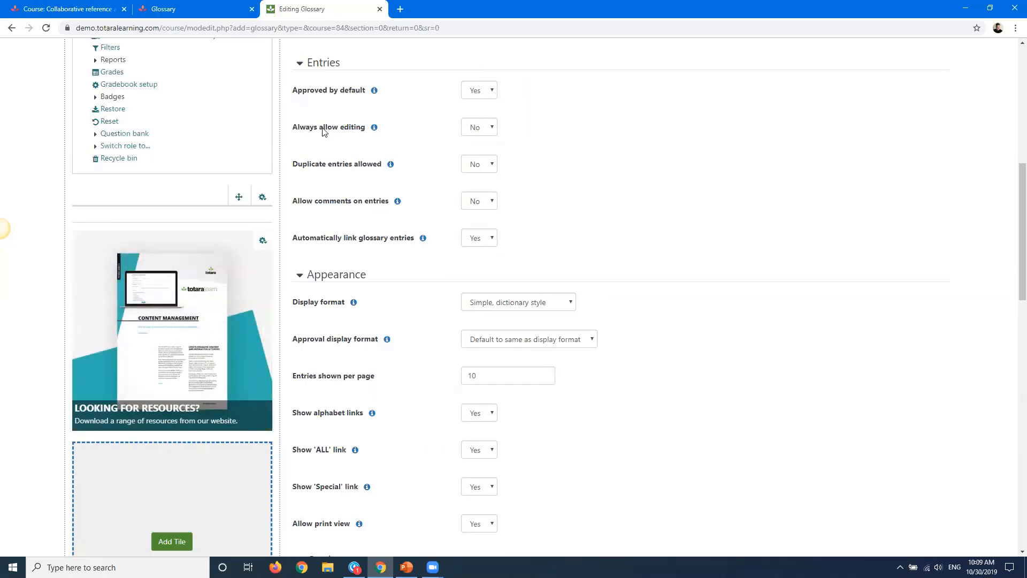
pyautogui.click(374, 128)
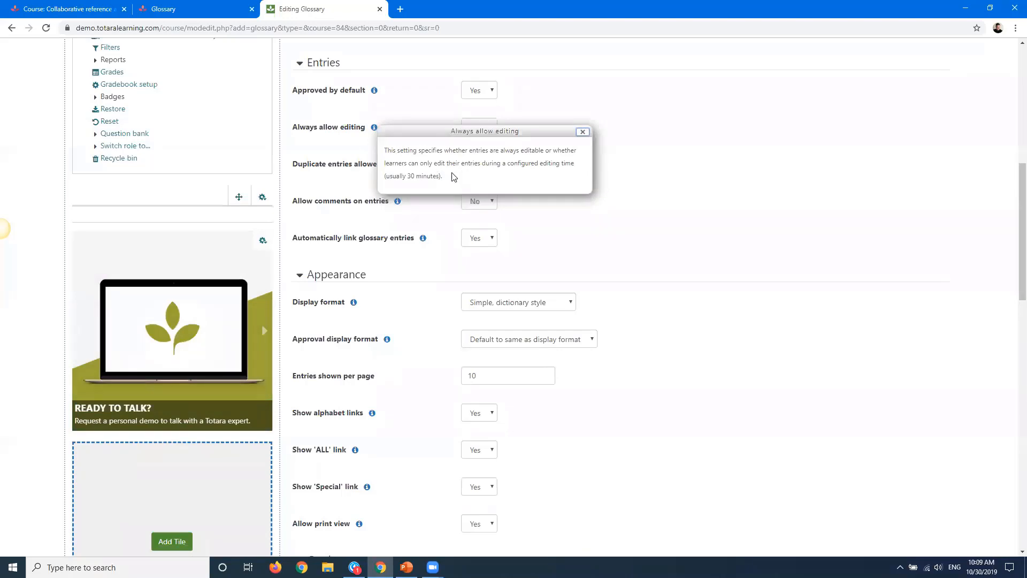
pyautogui.click(582, 132)
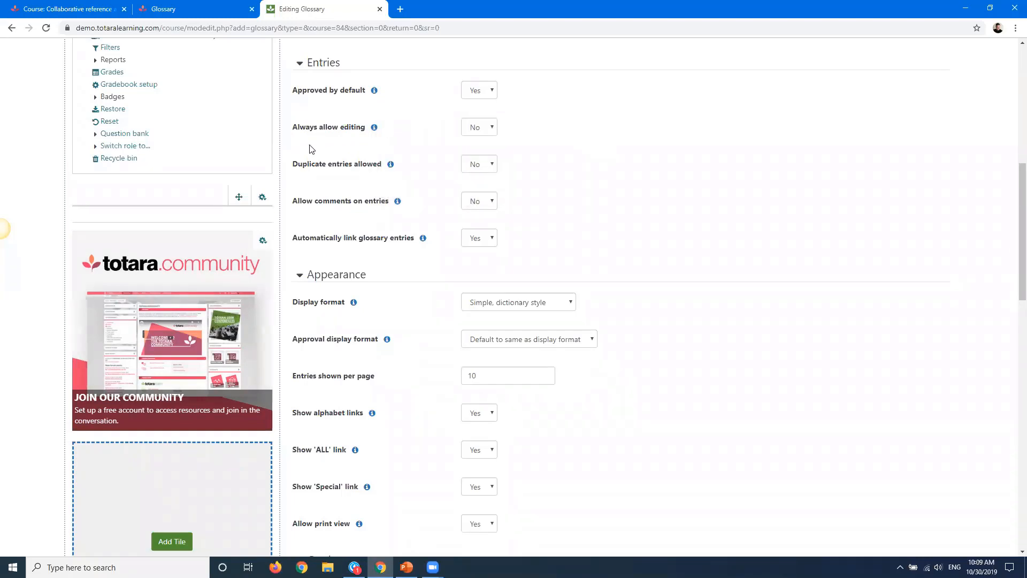
# Set Always allow editing and Allow comments on entries to Yes
pyautogui.click(476, 130)
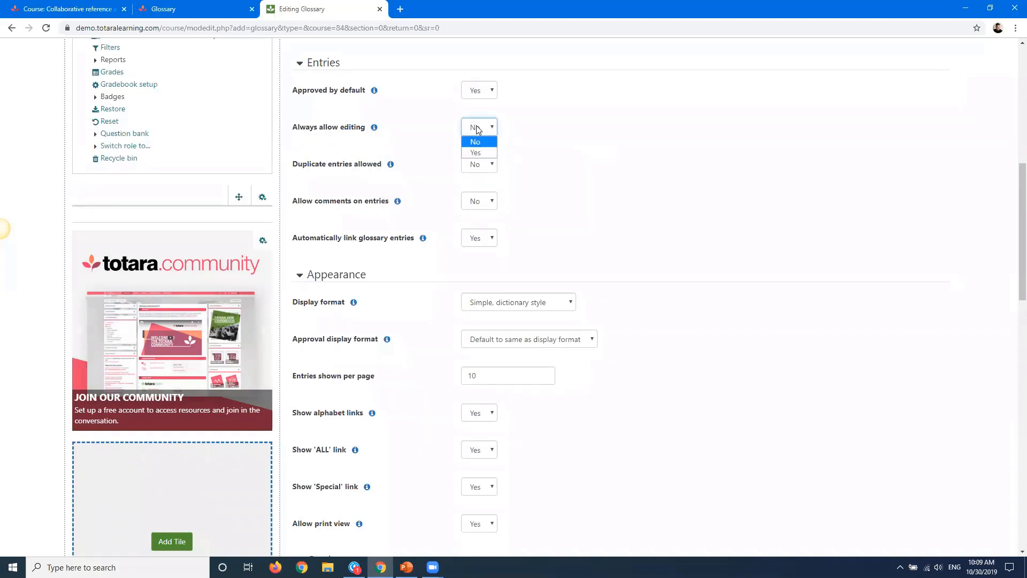
pyautogui.click(477, 153)
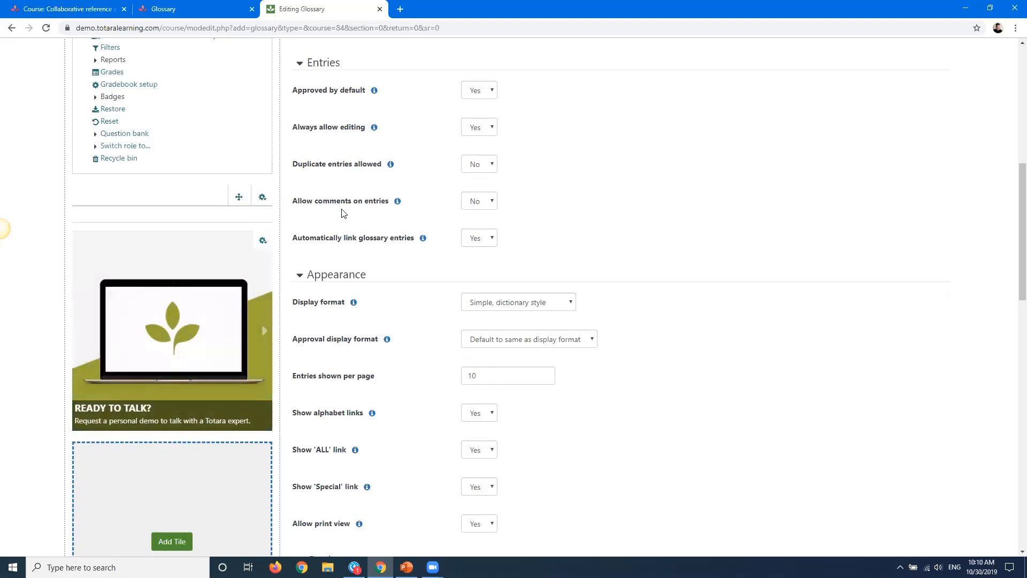
pyautogui.click(475, 202)
pyautogui.click(475, 228)
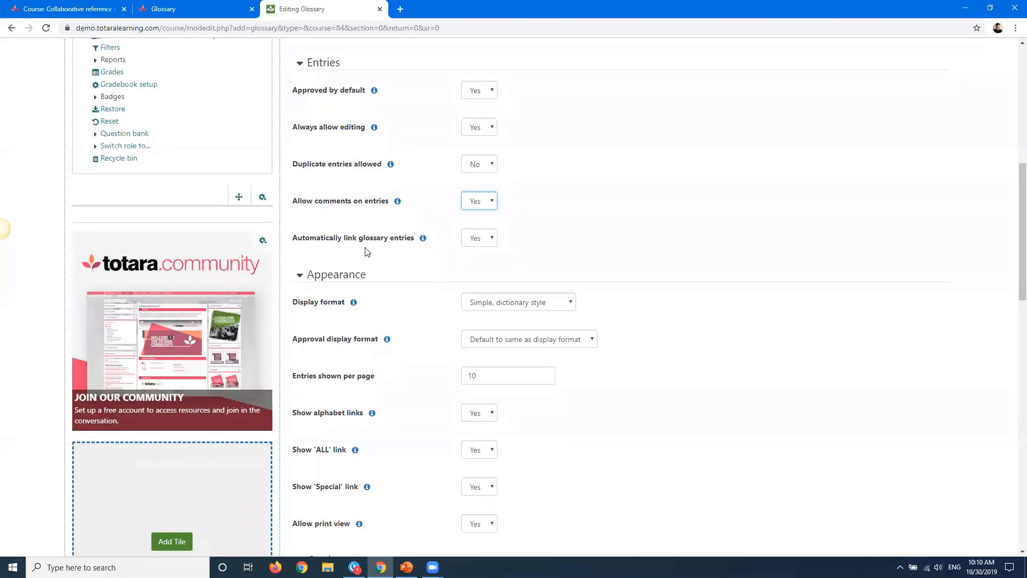
# Point out the automatic linking setting and open the Collaborative reference activities course in the community site tab
pyautogui.click(433, 240)
pyautogui.moveTo(310, 250); pyautogui.dragTo(292, 242)
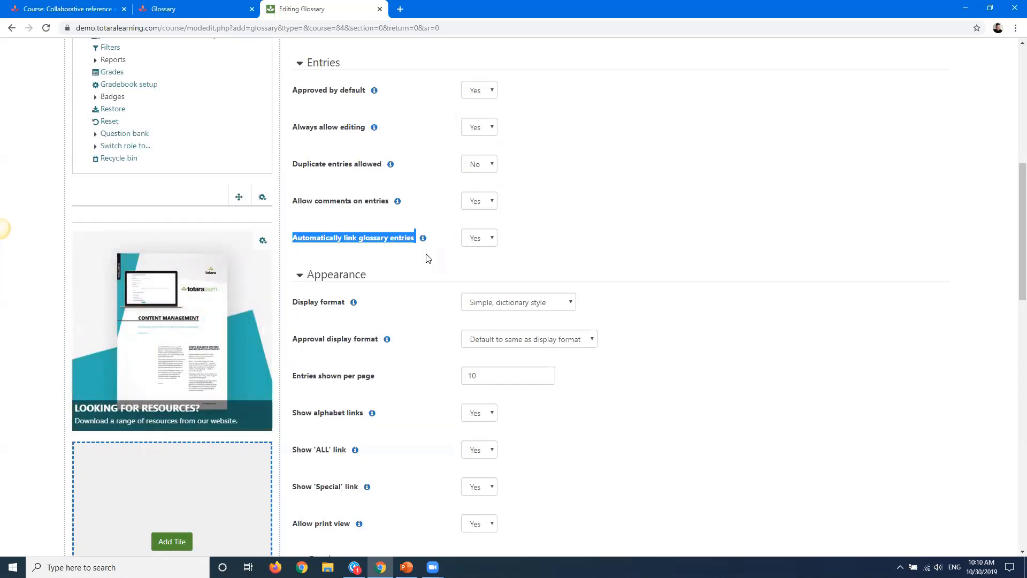
pyautogui.click(154, 5)
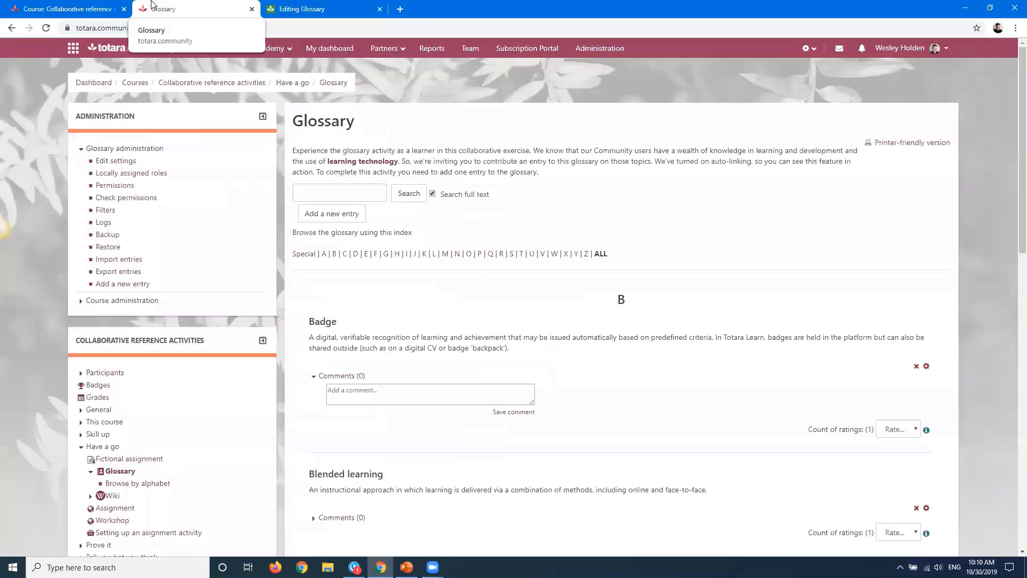
pyautogui.click(190, 86)
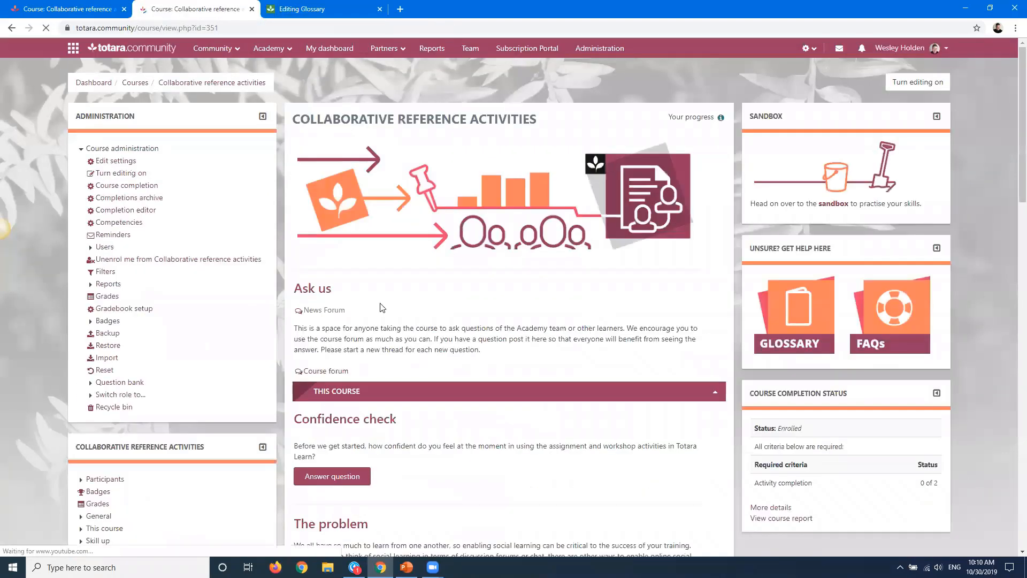
# Open the auto-linked glossary terms in the course introduction text to see their definitions
pyautogui.scroll(-1, 1013, 230)
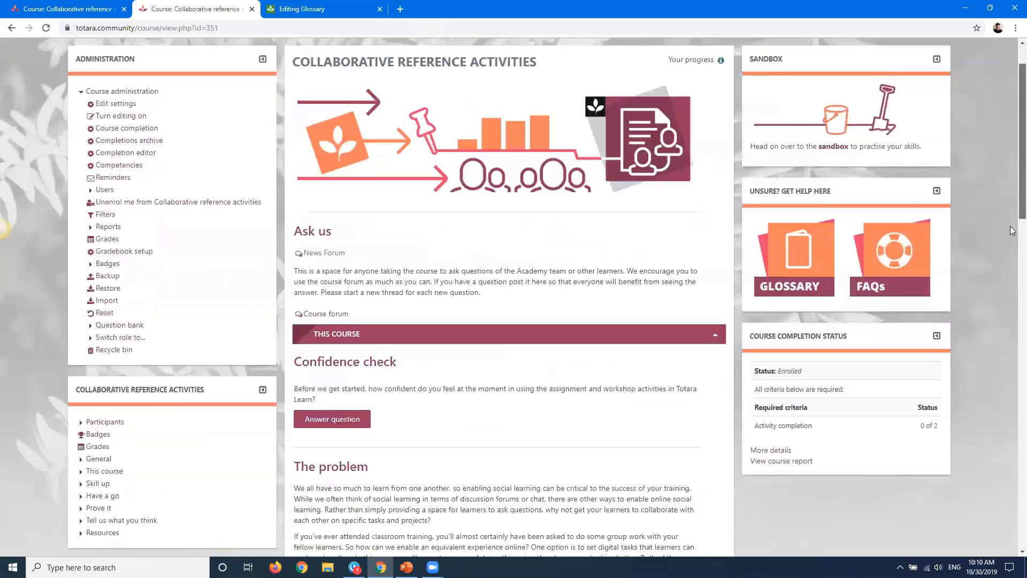
pyautogui.scroll(-3, 1013, 231)
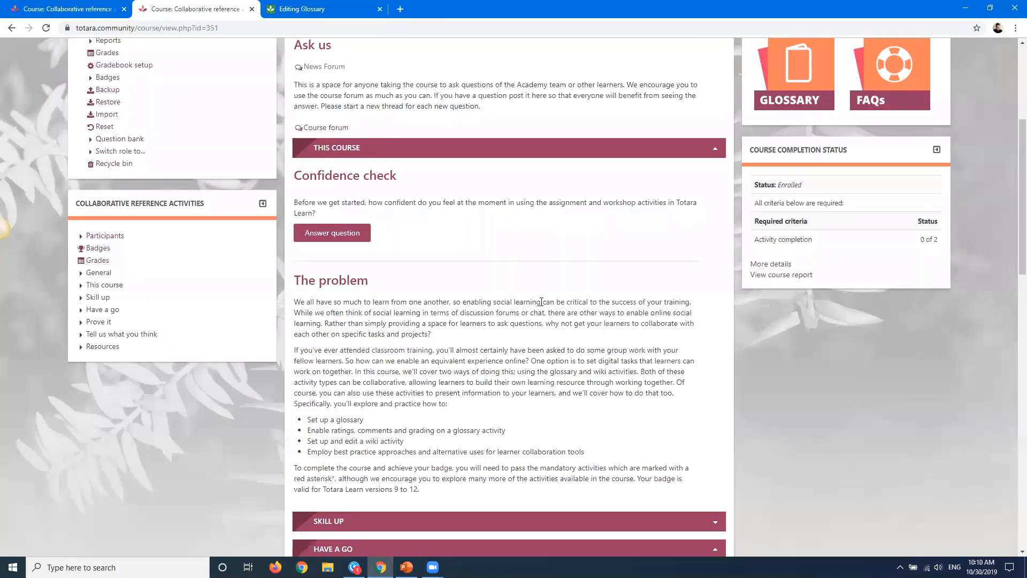
pyautogui.moveTo(527, 302); pyautogui.dragTo(492, 301)
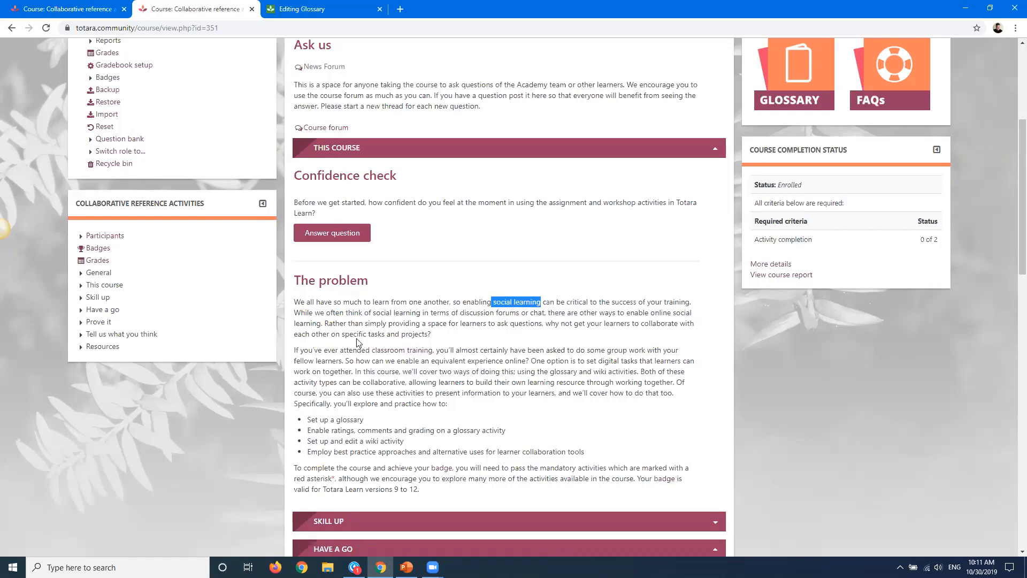
pyautogui.click(385, 352)
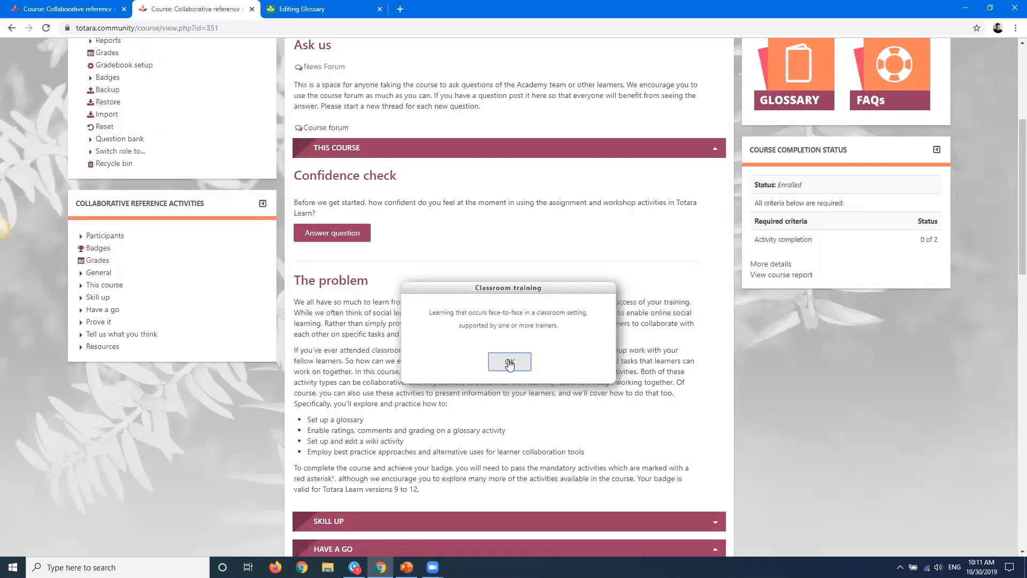
pyautogui.click(509, 362)
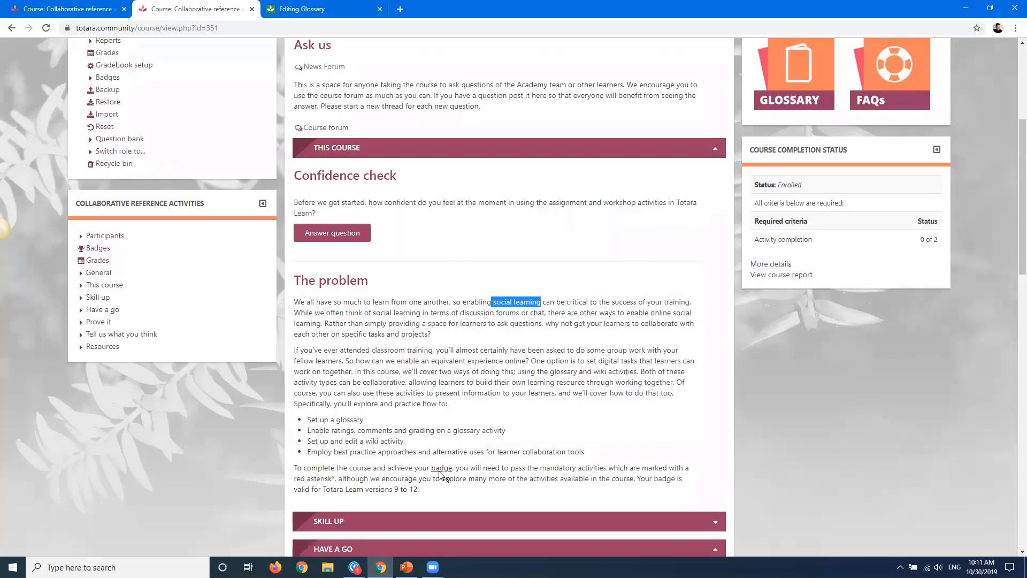
pyautogui.click(454, 370)
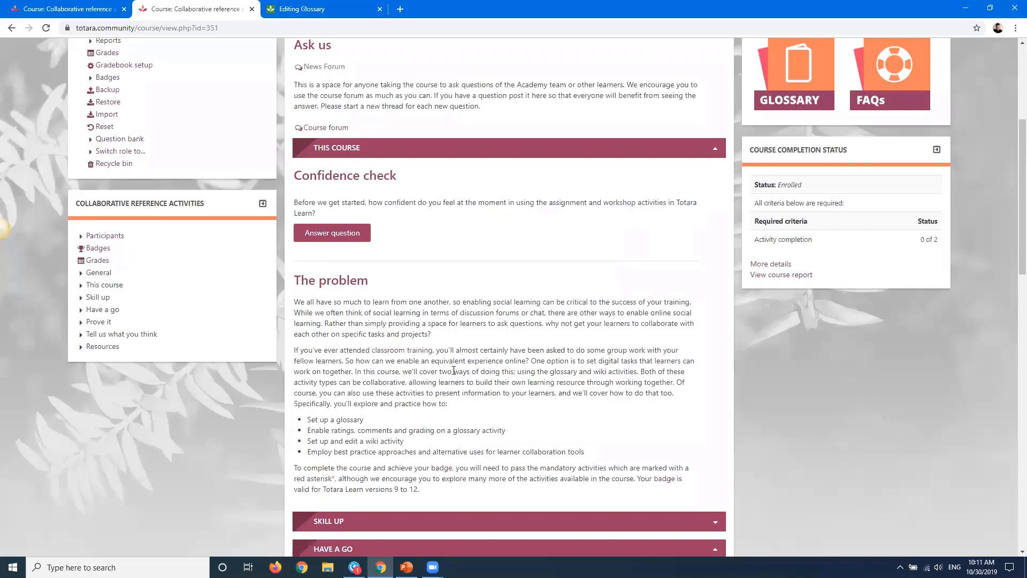
pyautogui.click(440, 470)
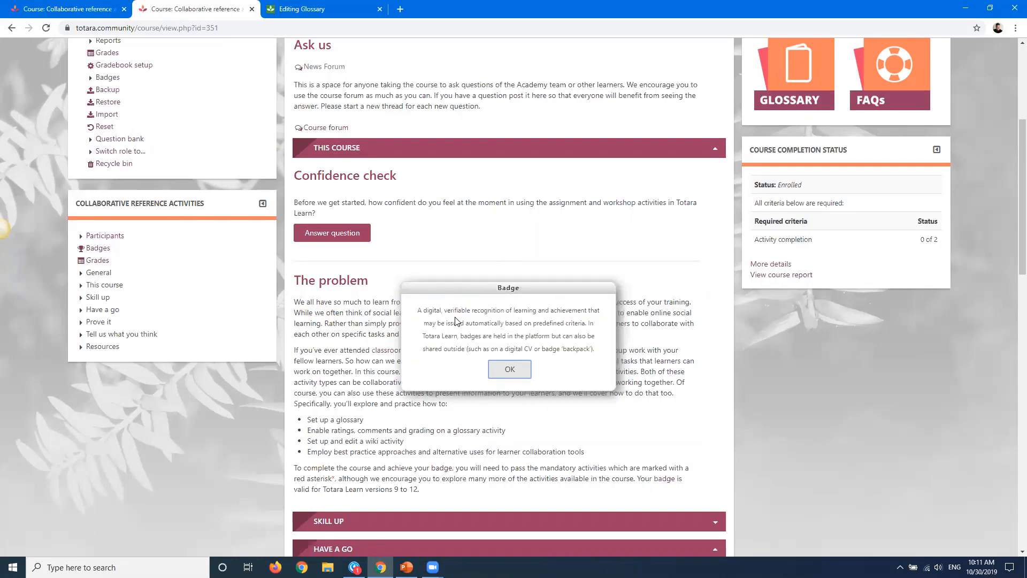
pyautogui.click(506, 368)
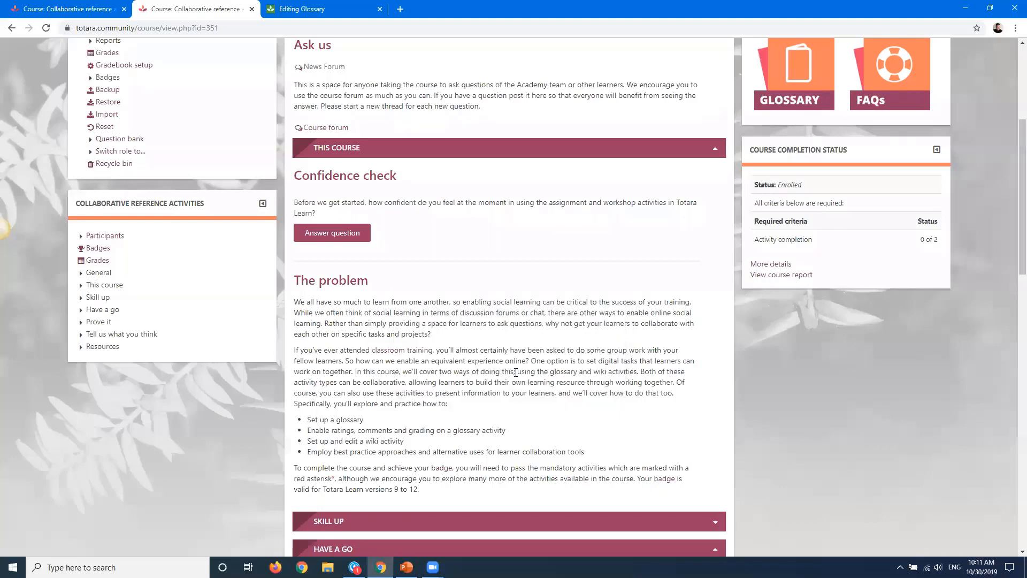
pyautogui.scroll(4, 1013, 224)
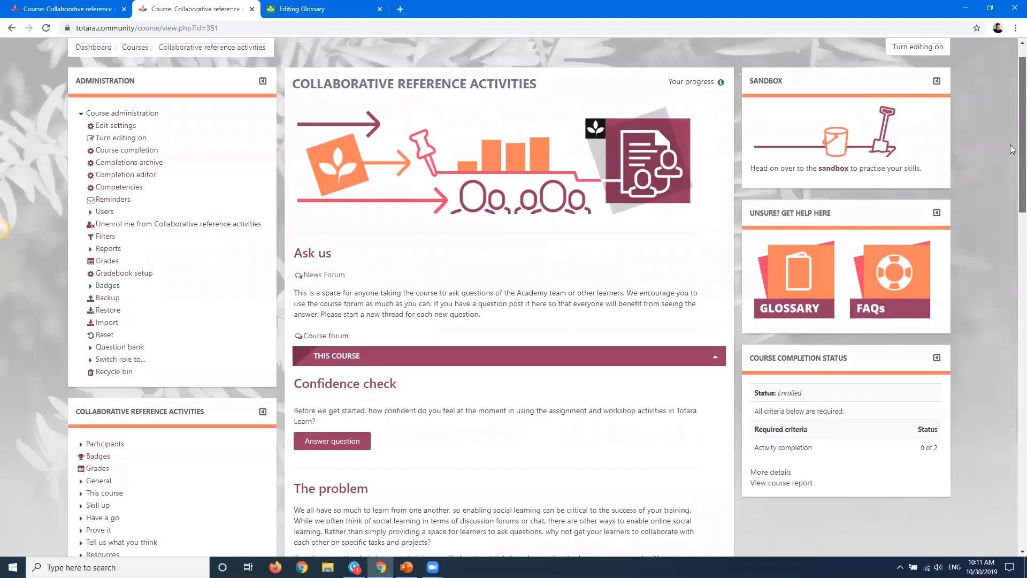
pyautogui.scroll(-3, 1013, 223)
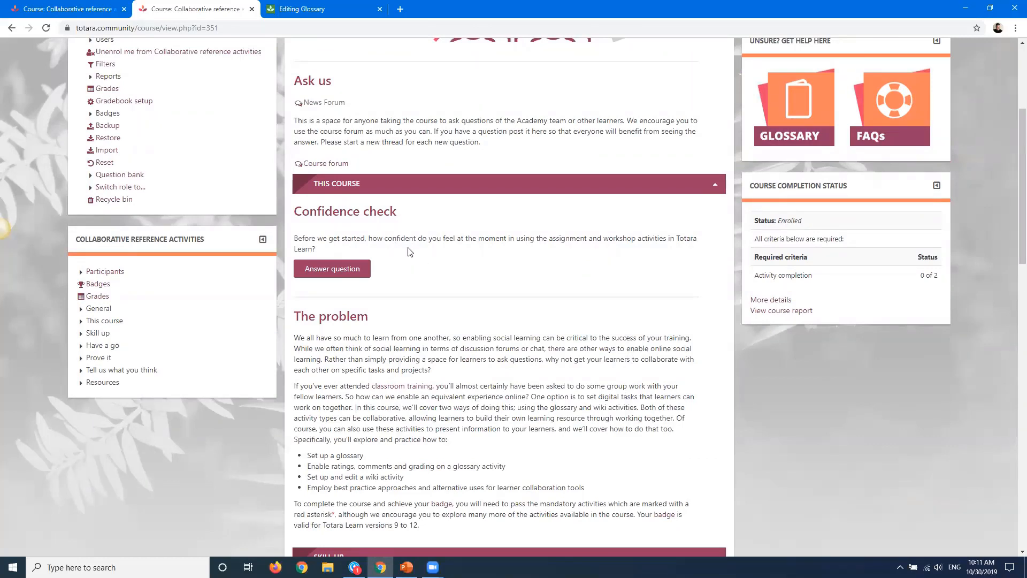
pyautogui.scroll(4, 1010, 161)
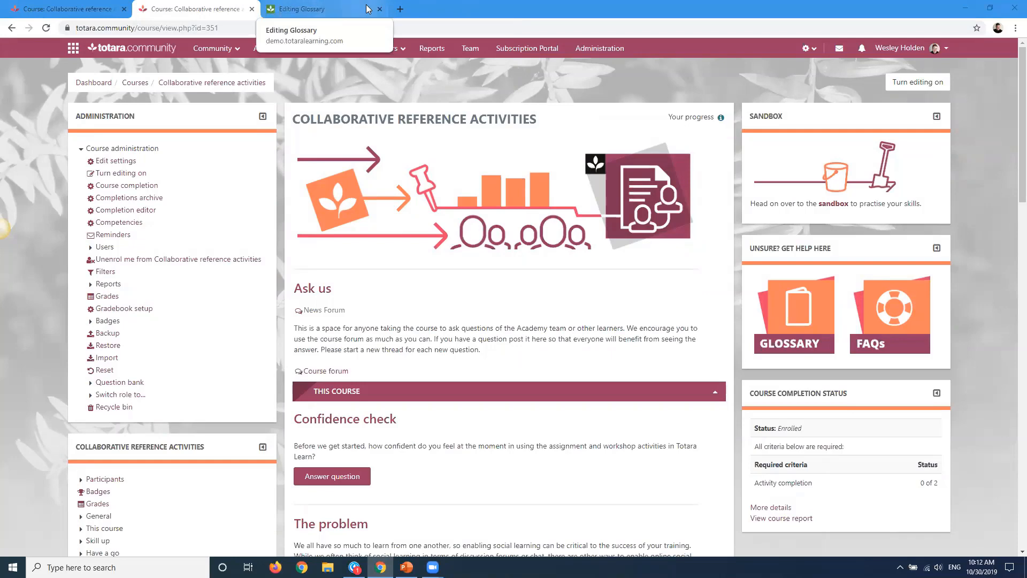
# Return to the glossary settings form and review the display format and approval display format options
pyautogui.click(332, 7)
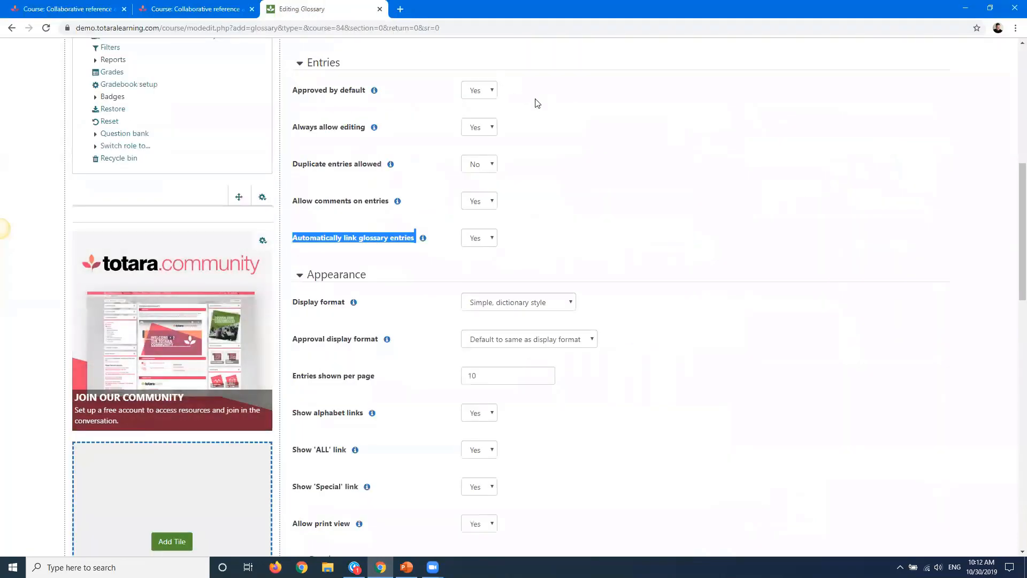
pyautogui.hotkey('alt', 'Tab')
pyautogui.hotkey('alt', 'Tab')
pyautogui.moveTo(1014, 199); pyautogui.dragTo(1012, 256)
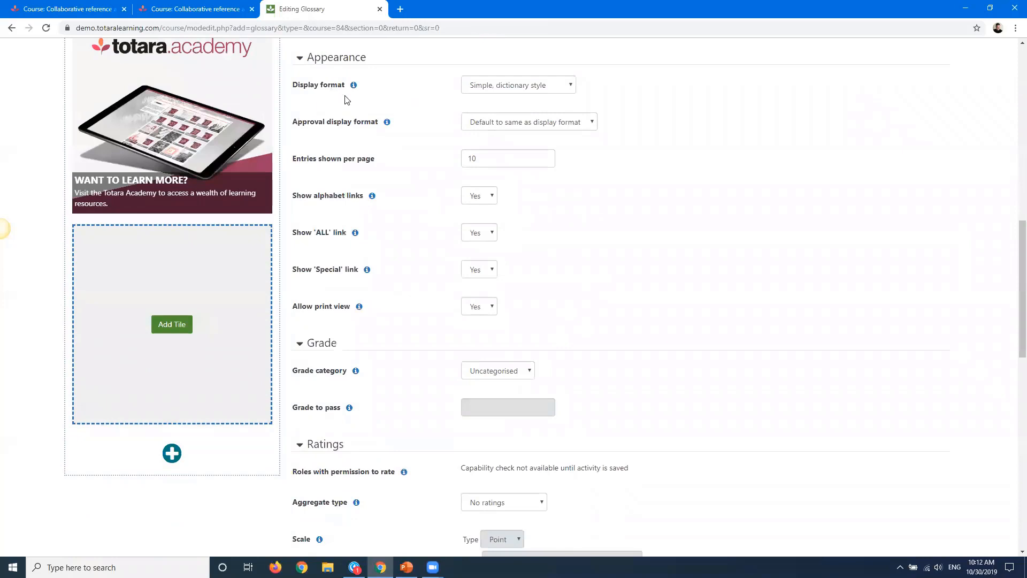
pyautogui.click(498, 91)
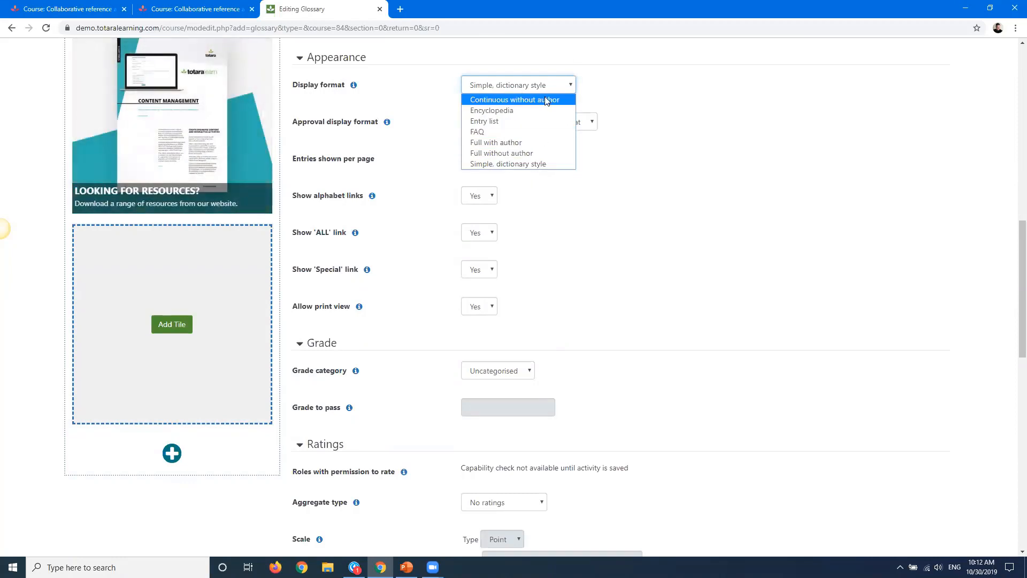
pyautogui.click(655, 89)
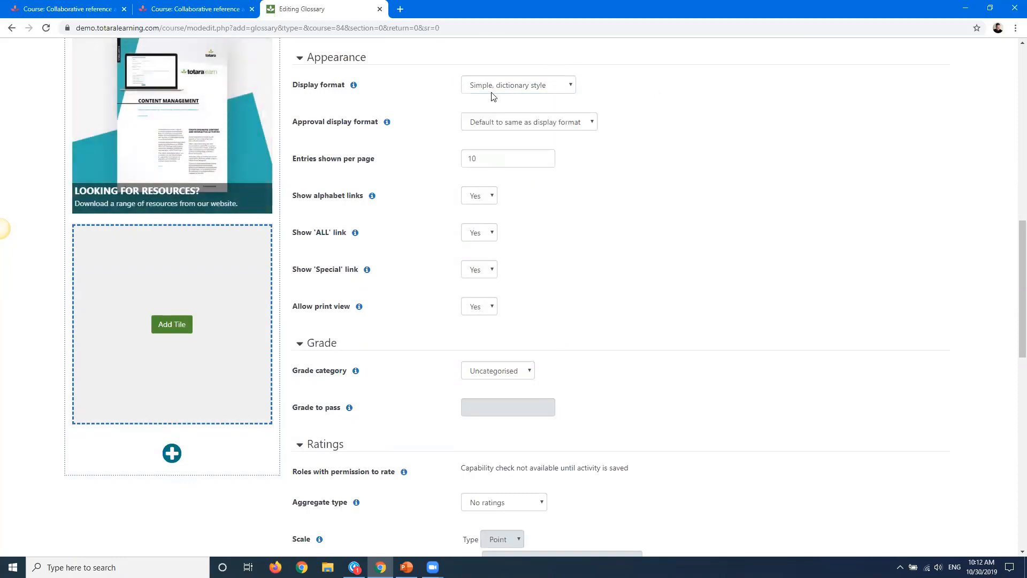
pyautogui.click(514, 125)
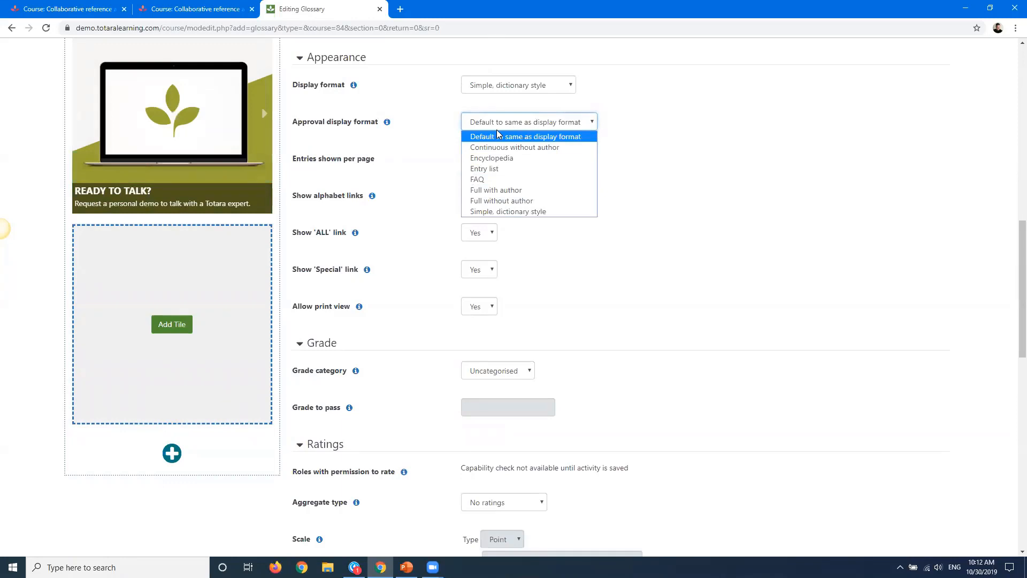
pyautogui.click(780, 124)
pyautogui.scroll(-1, 1012, 301)
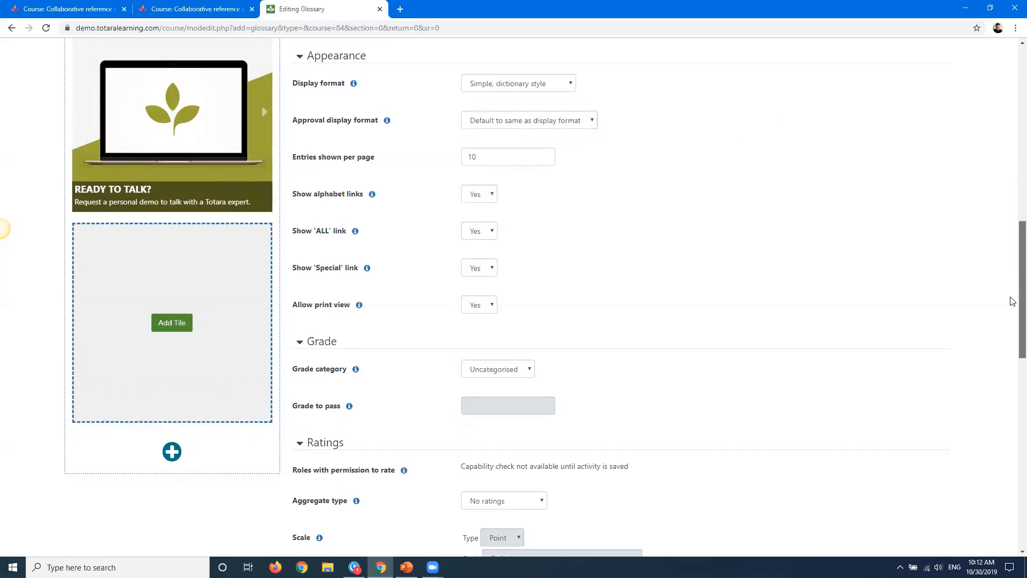
pyautogui.scroll(-2, 1013, 301)
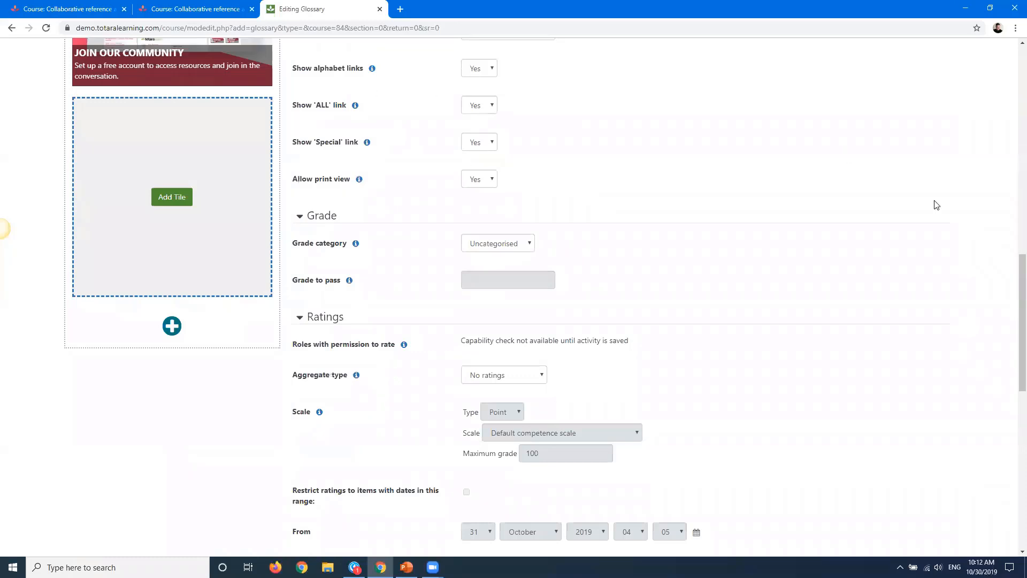
pyautogui.scroll(-1, 1012, 341)
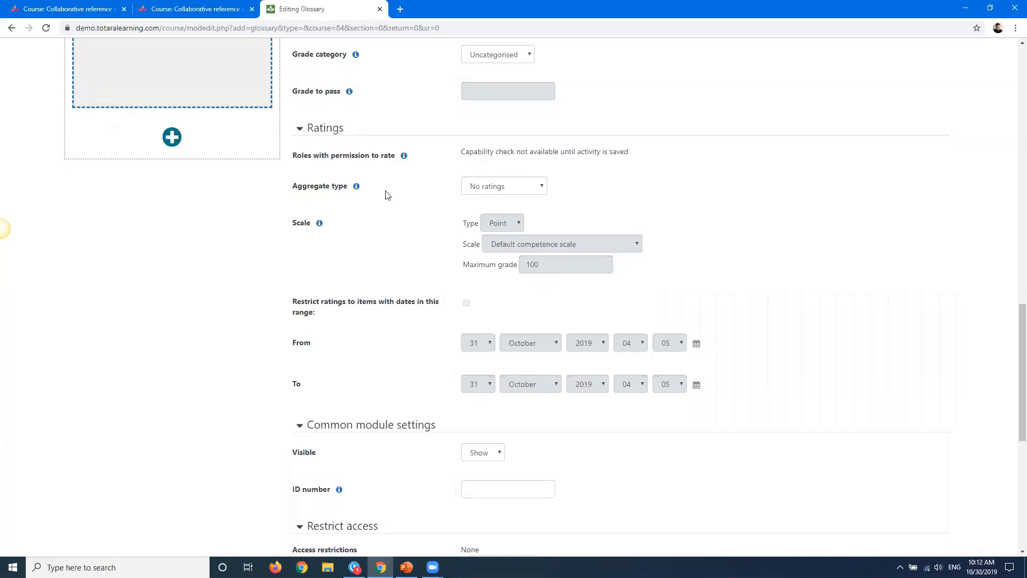
# Set the ratings aggregate type to Average of ratings and the scale type to Scale
pyautogui.click(494, 188)
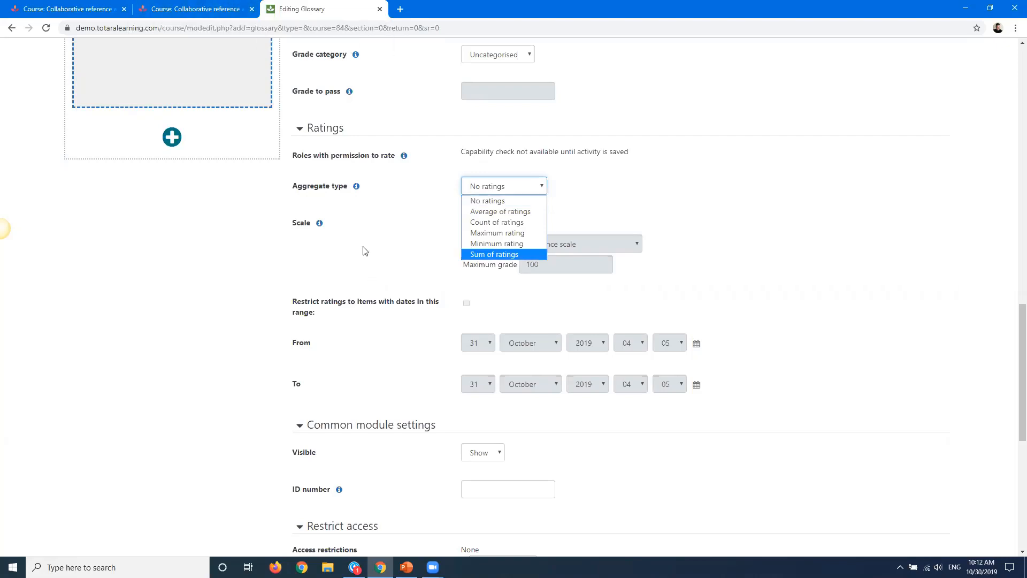
pyautogui.click(379, 227)
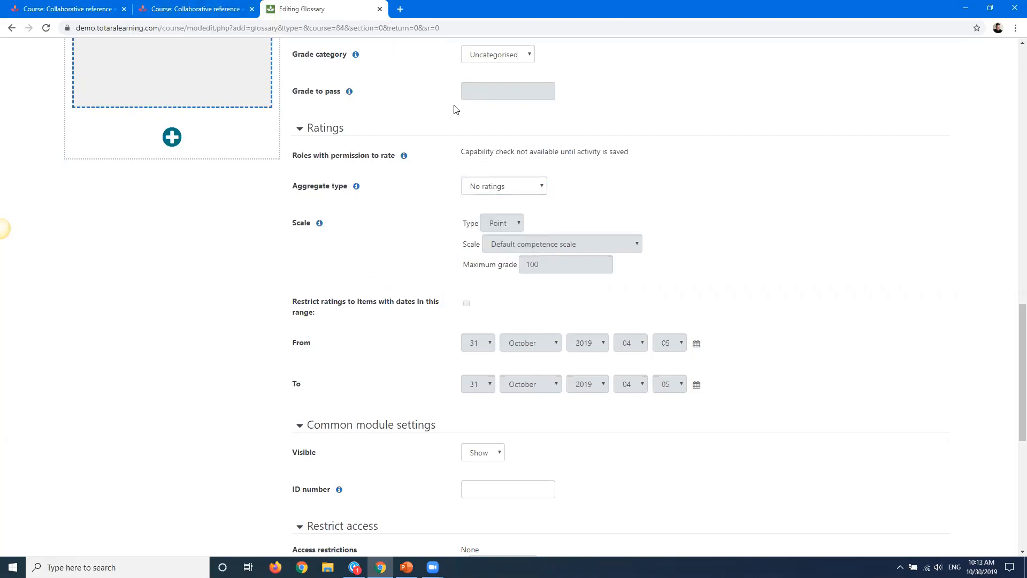
pyautogui.click(502, 186)
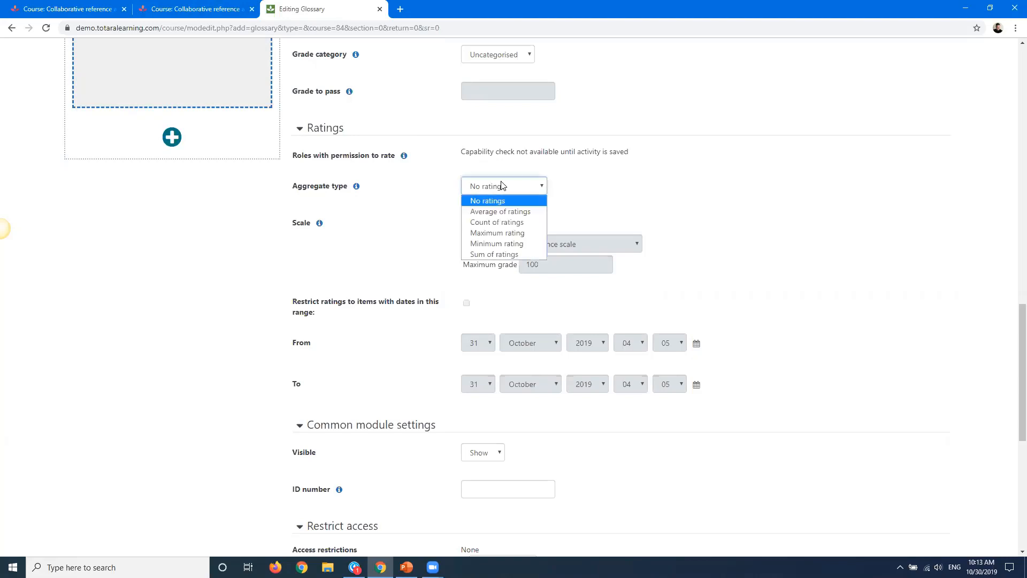
pyautogui.click(497, 214)
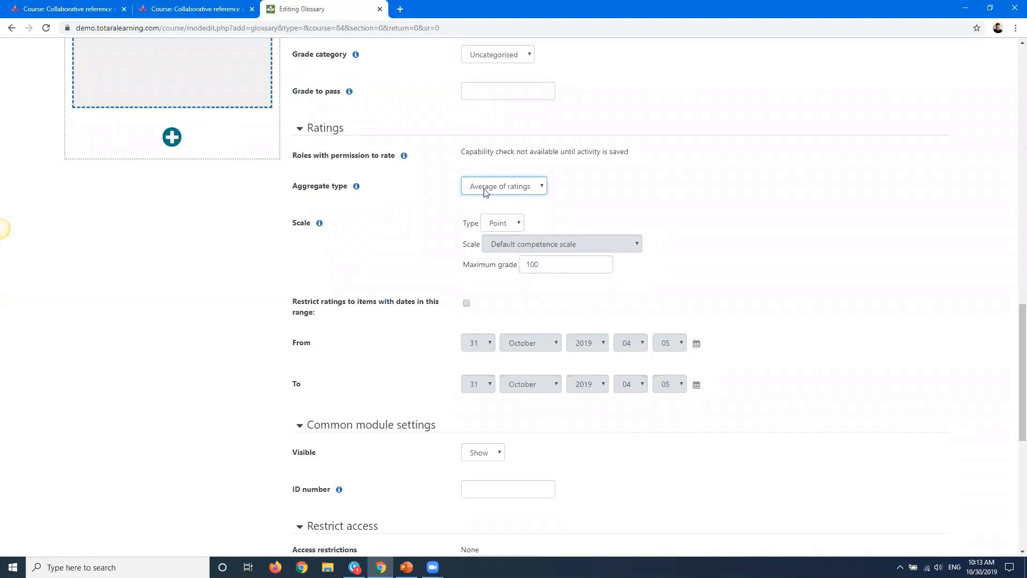
pyautogui.click(510, 224)
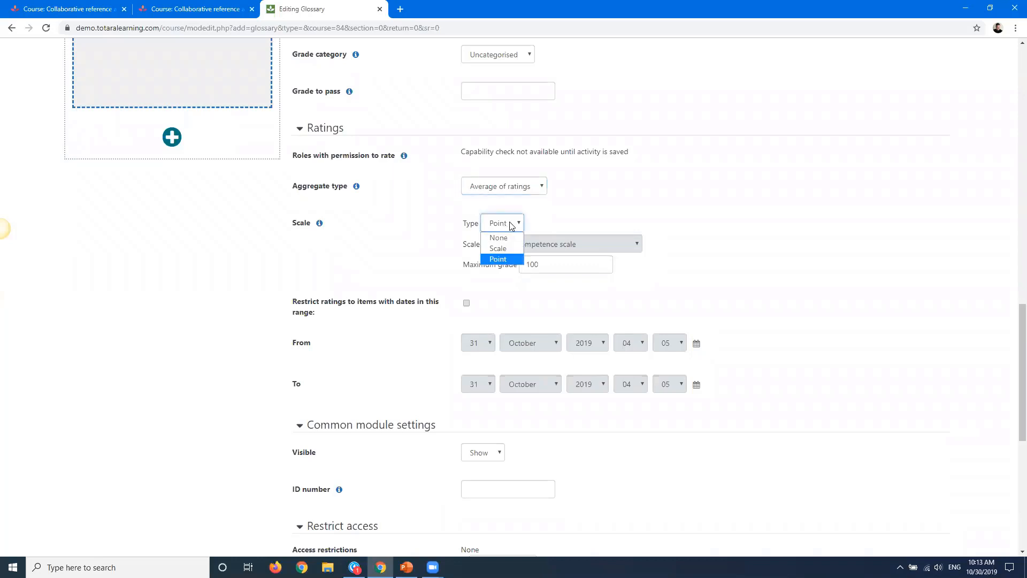
pyautogui.click(498, 249)
pyautogui.click(530, 243)
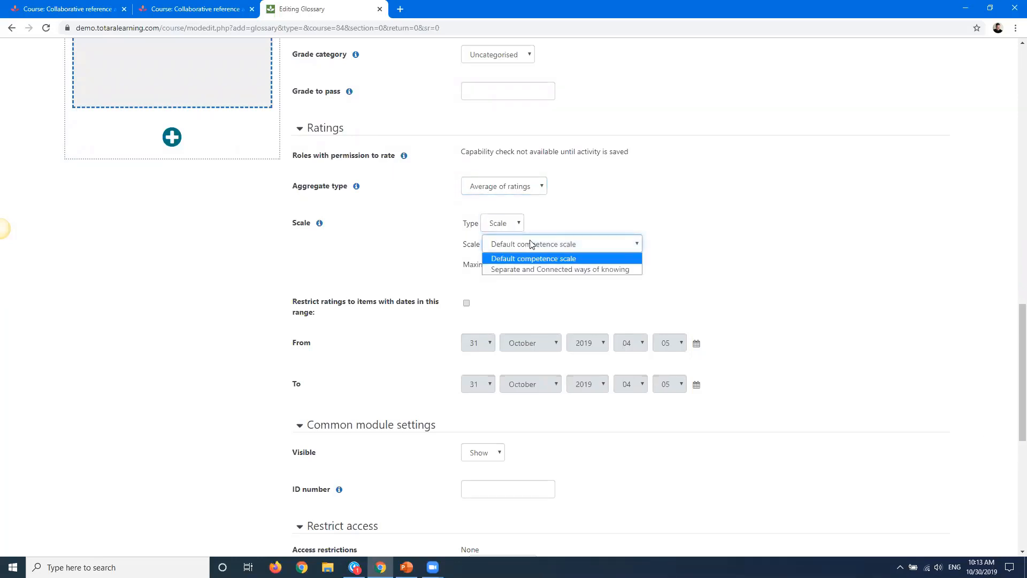
pyautogui.click(573, 214)
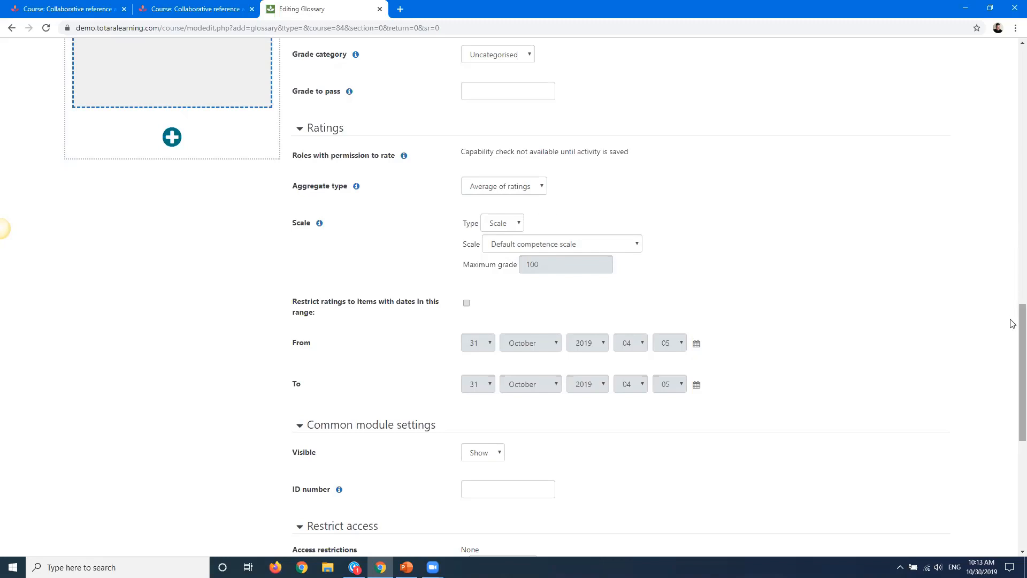
# Set completion tracking to Do not indicate activity completion, then save and display the glossary
pyautogui.moveTo(1012, 323); pyautogui.dragTo(1012, 435)
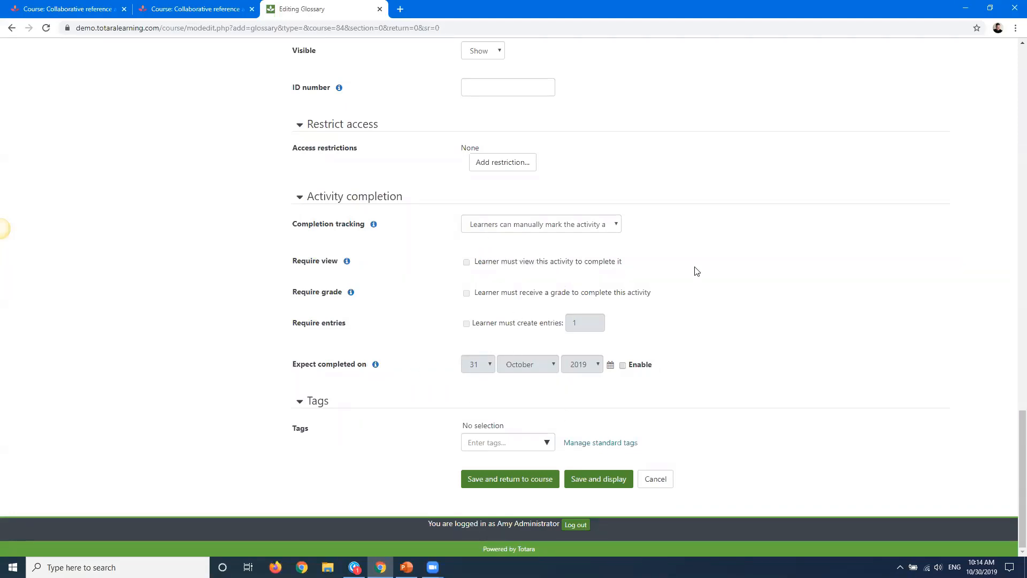
pyautogui.click(514, 224)
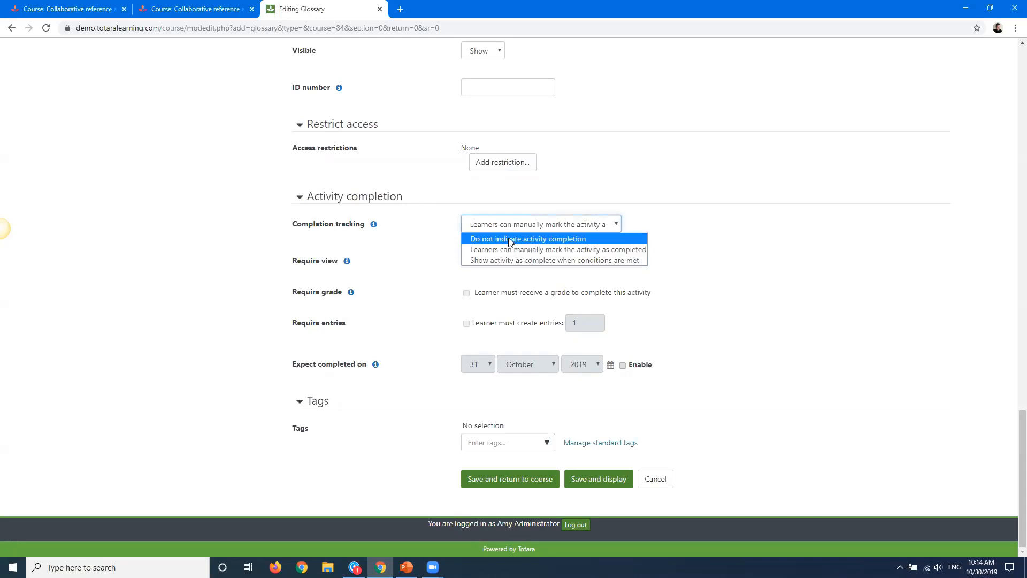
pyautogui.click(510, 237)
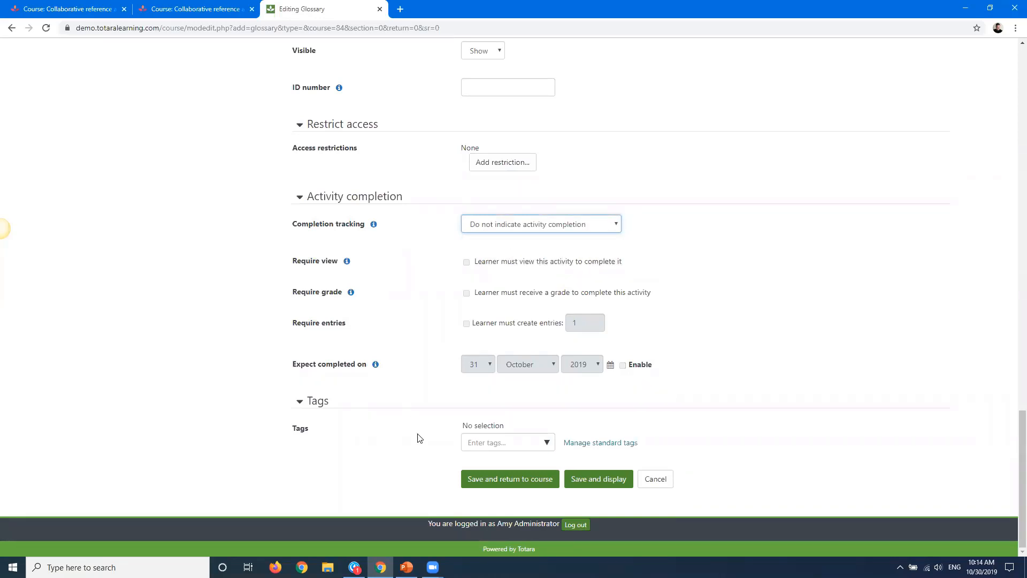
pyautogui.click(582, 482)
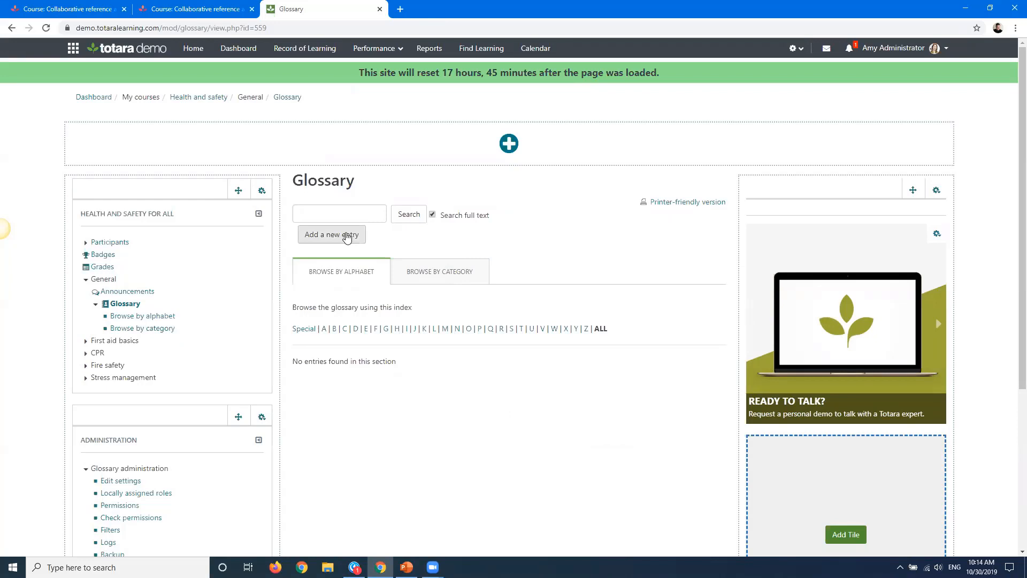
# Start a new glossary entry and enter CPR as its concept
pyautogui.scroll(-1, 339, 229)
pyautogui.click(323, 150)
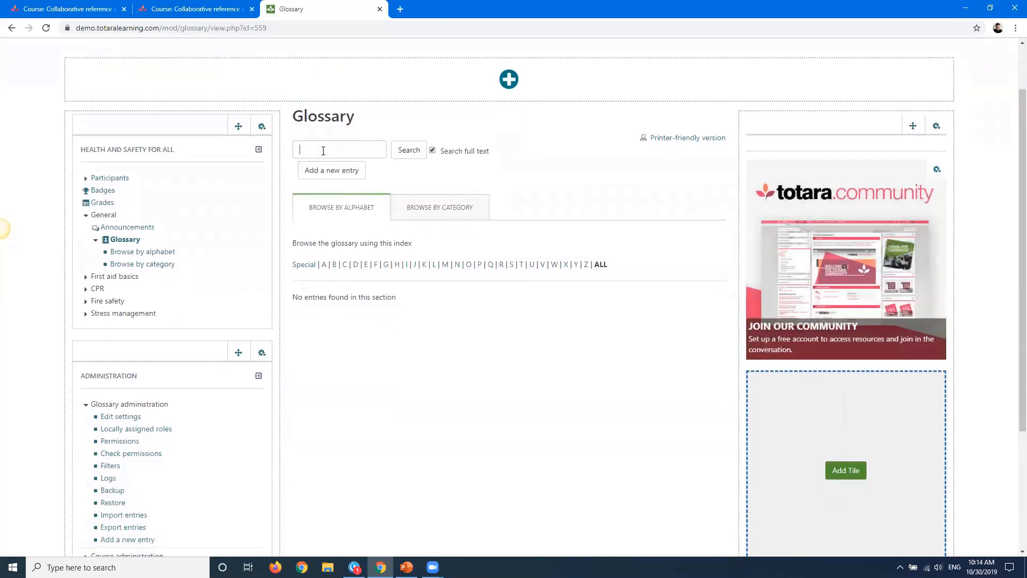
pyautogui.click(333, 170)
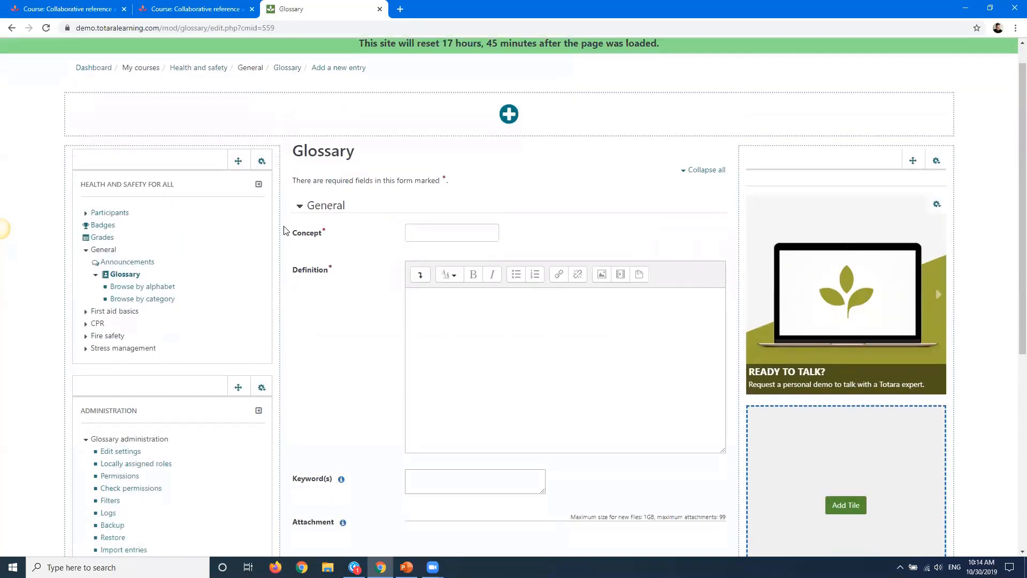
pyautogui.scroll(-1, 286, 225)
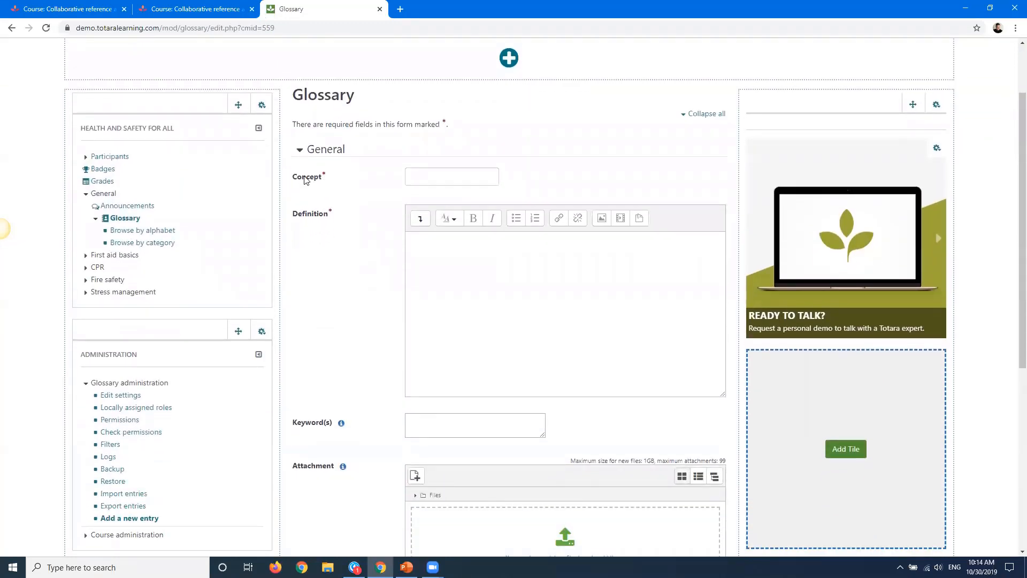
pyautogui.click(419, 172)
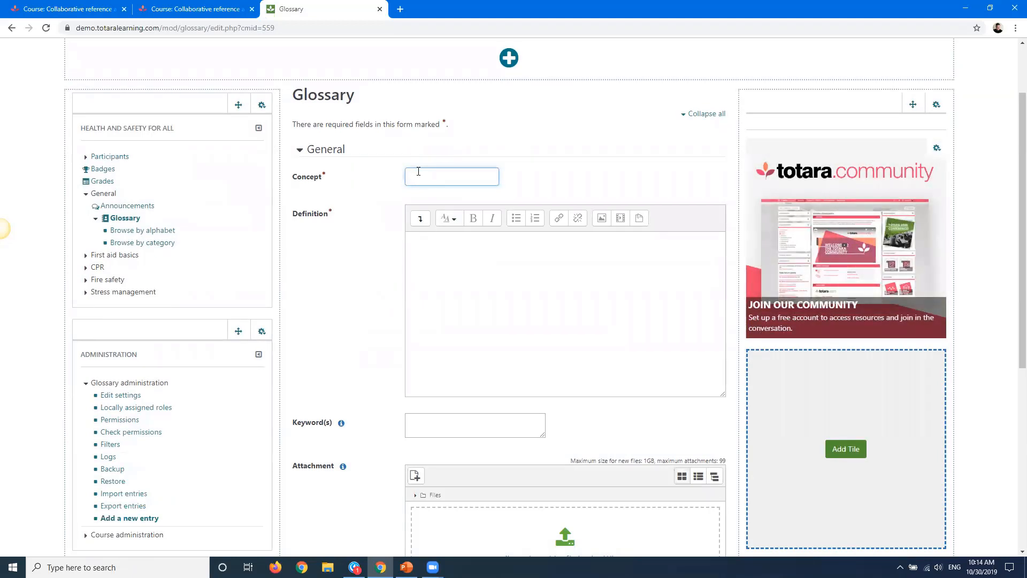
pyautogui.write('CPR')
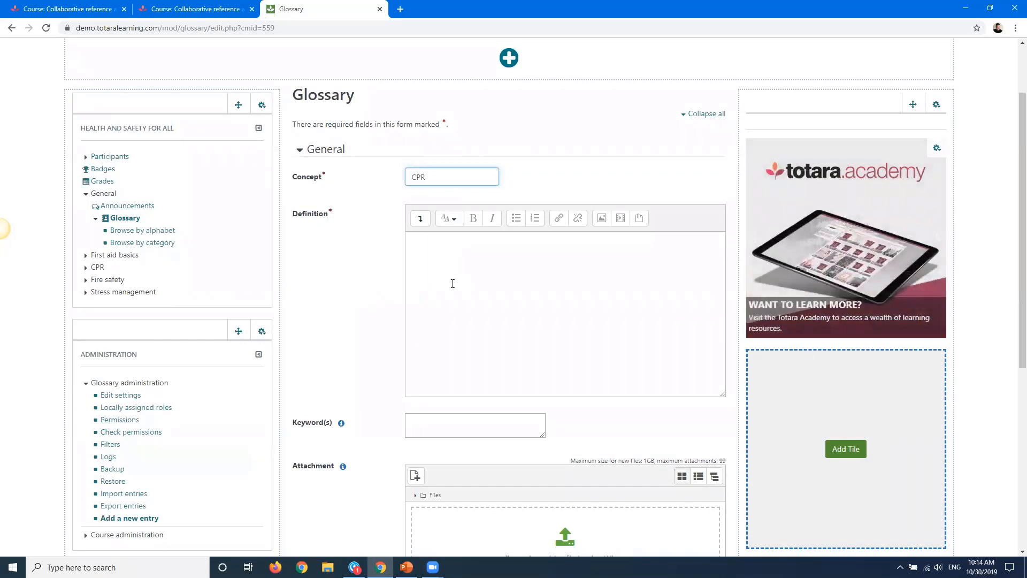
# Enter "CPR definition" as the entry's definition
pyautogui.click(453, 283)
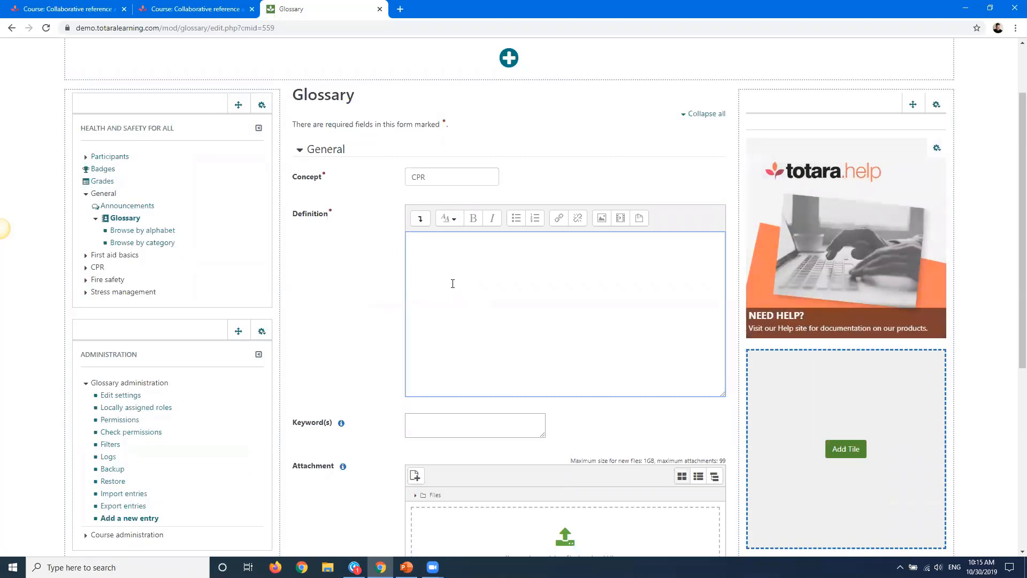
pyautogui.write('CPR definition')
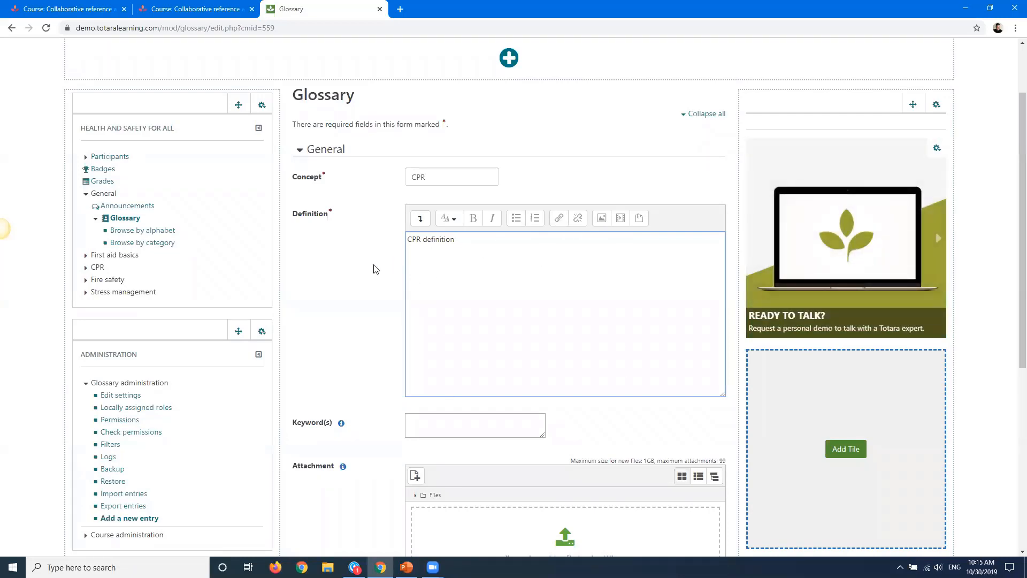
# Add rescue breathing as a keyword for the CPR entry
pyautogui.scroll(-2, 374, 270)
pyautogui.scroll(-1, 373, 270)
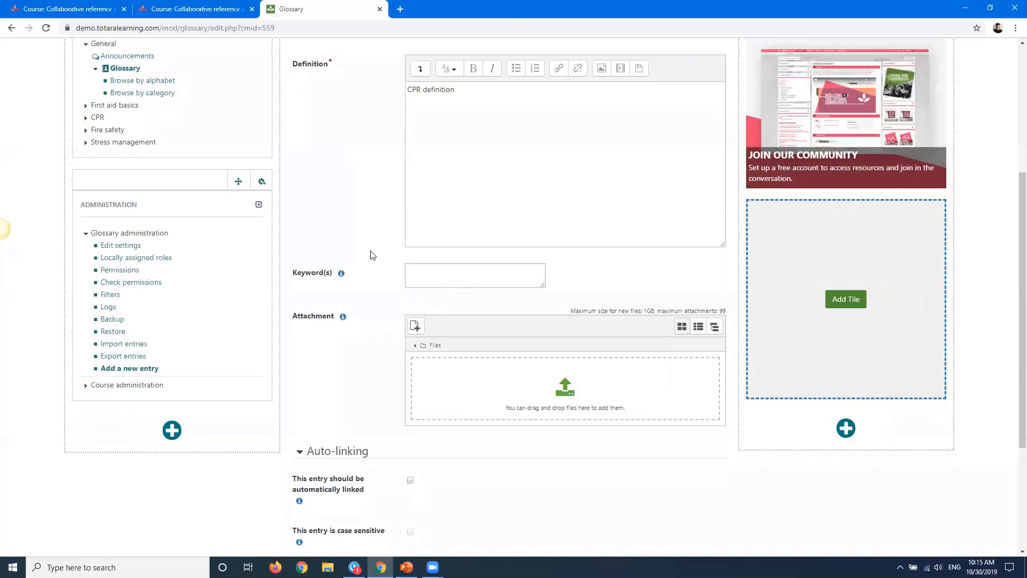
pyautogui.scroll(1, 364, 257)
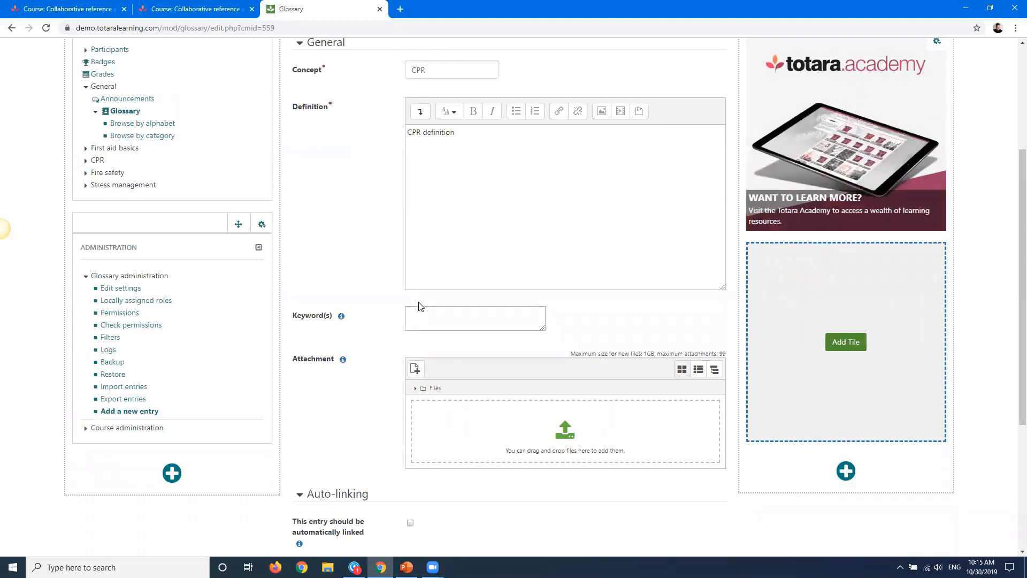
pyautogui.click(422, 322)
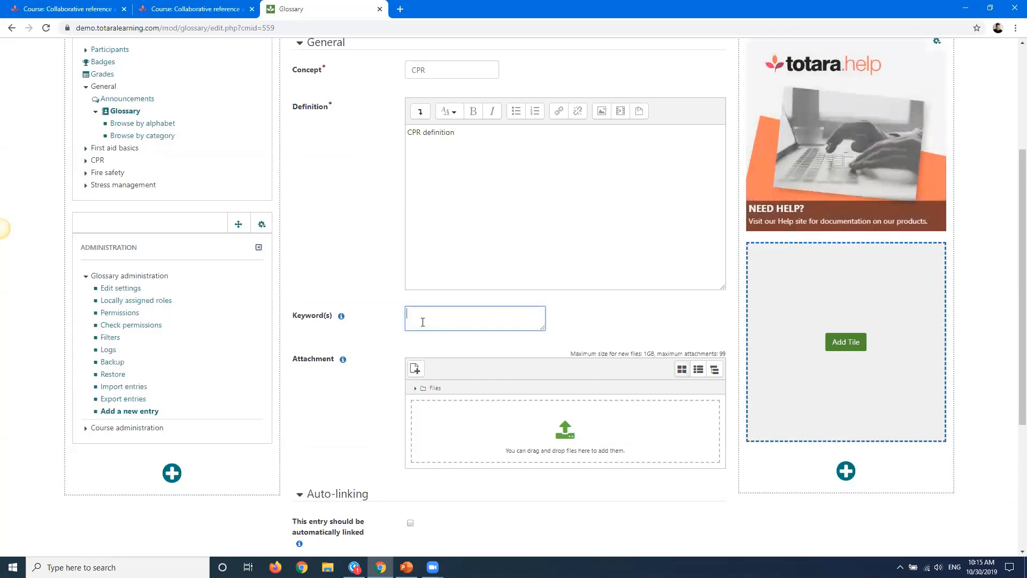
pyautogui.write('rescue breating,')
pyautogui.press('BackSpace')
pyautogui.press('BackSpace')
pyautogui.press('BackSpace')
pyautogui.press('BackSpace')
pyautogui.press('BackSpace')
pyautogui.write('thing,')
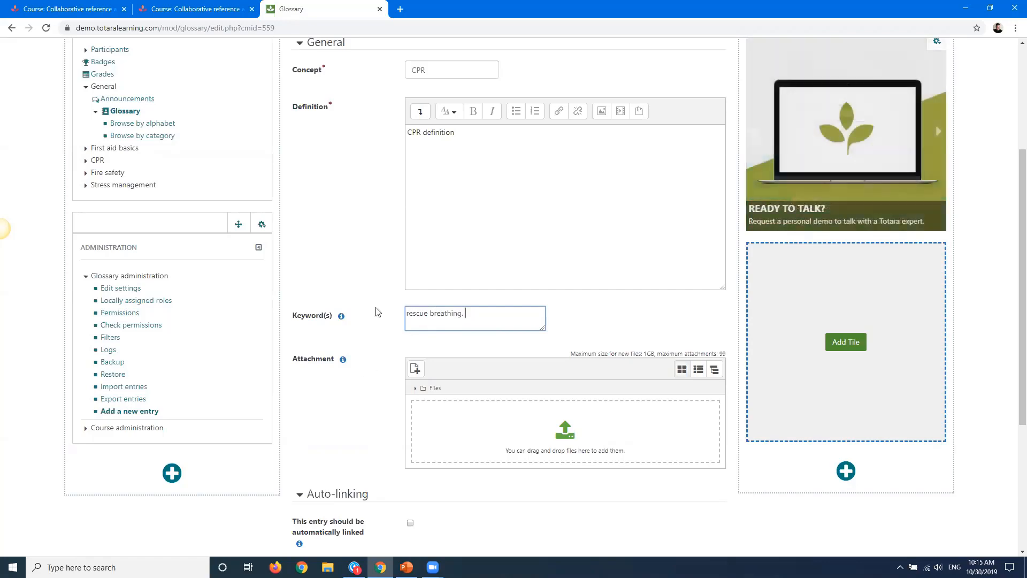
# Review the entry's auto-linking options
pyautogui.click(372, 268)
pyautogui.scroll(-3, 373, 269)
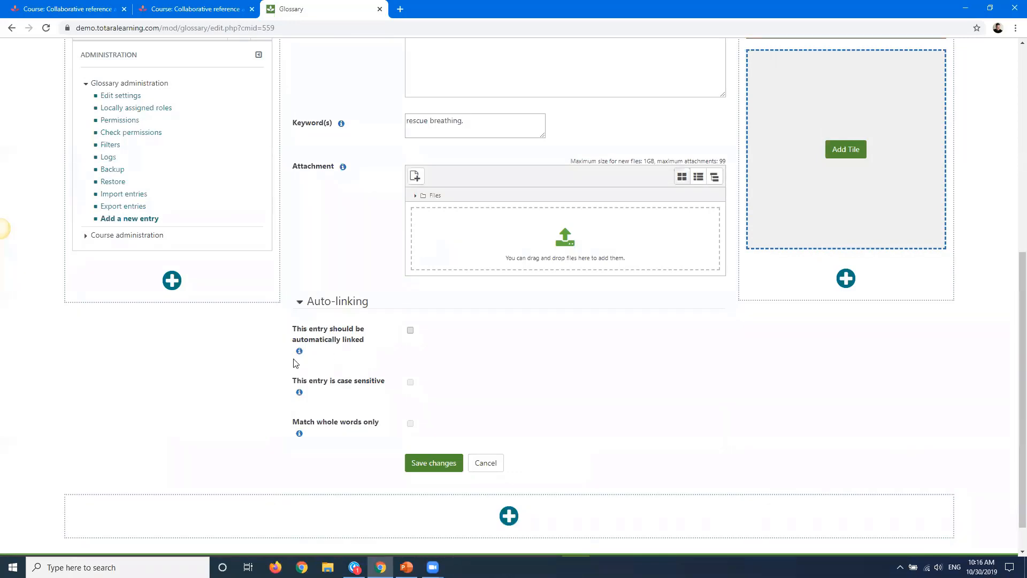
pyautogui.scroll(-1, 305, 399)
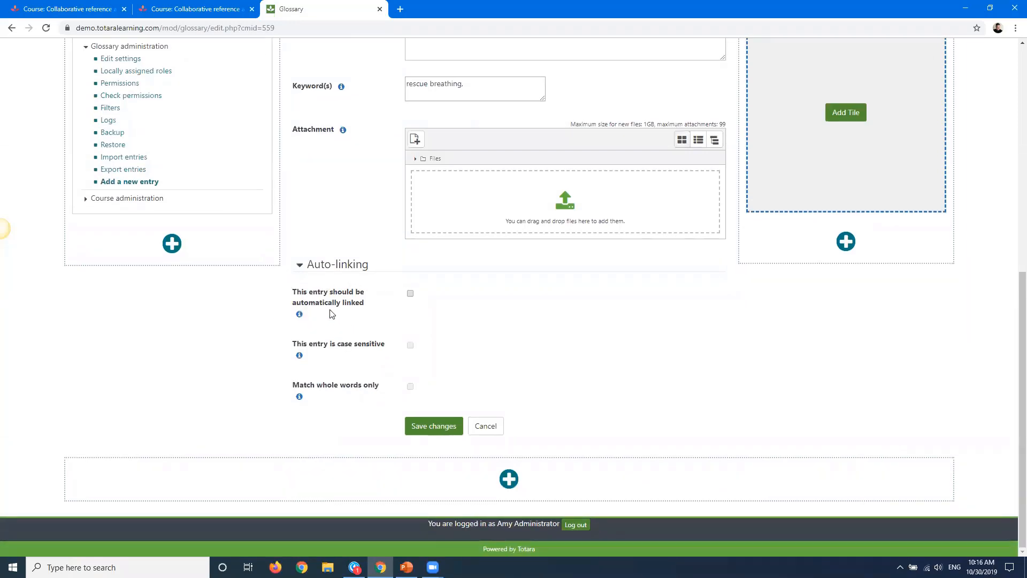
pyautogui.scroll(4, 332, 314)
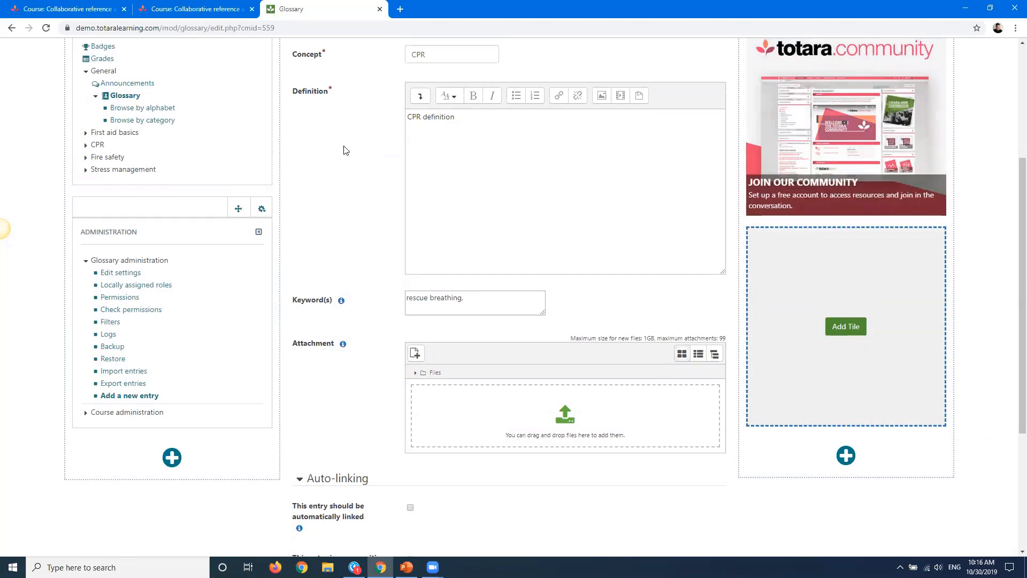
pyautogui.scroll(-4, 344, 151)
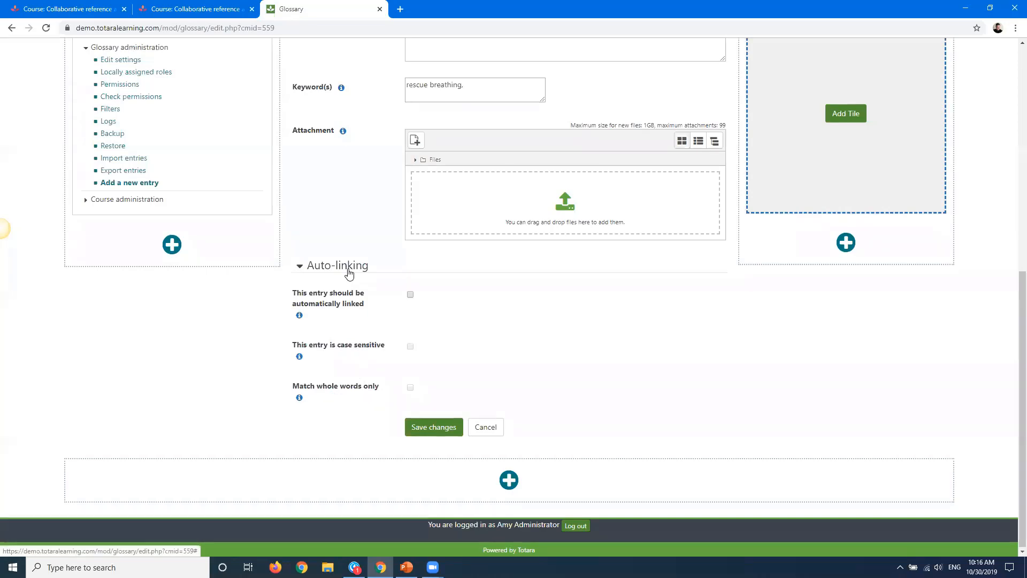
pyautogui.scroll(4, 349, 273)
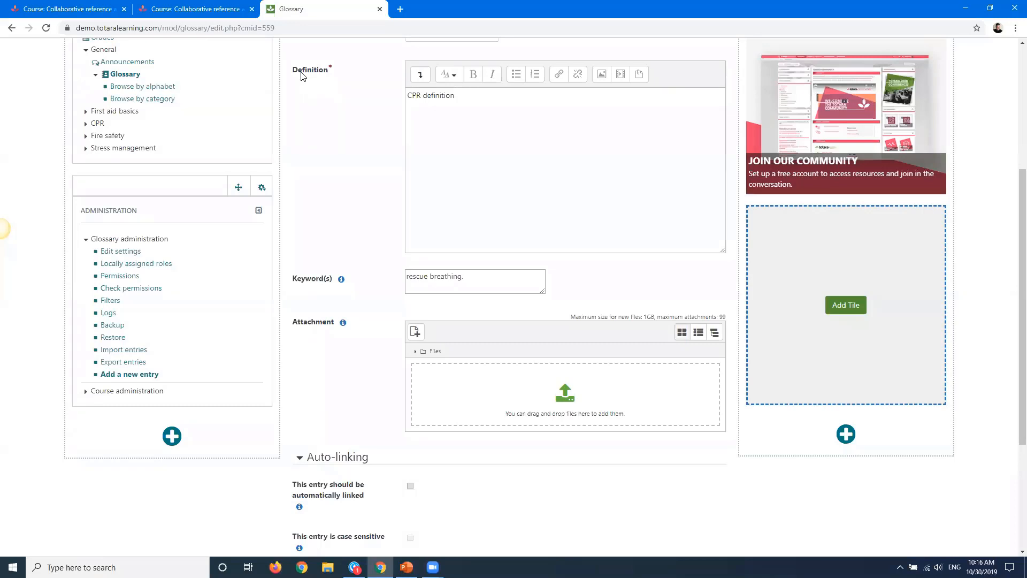
# Save the new CPR glossary entry and open its keyword list
pyautogui.scroll(-3, 316, 166)
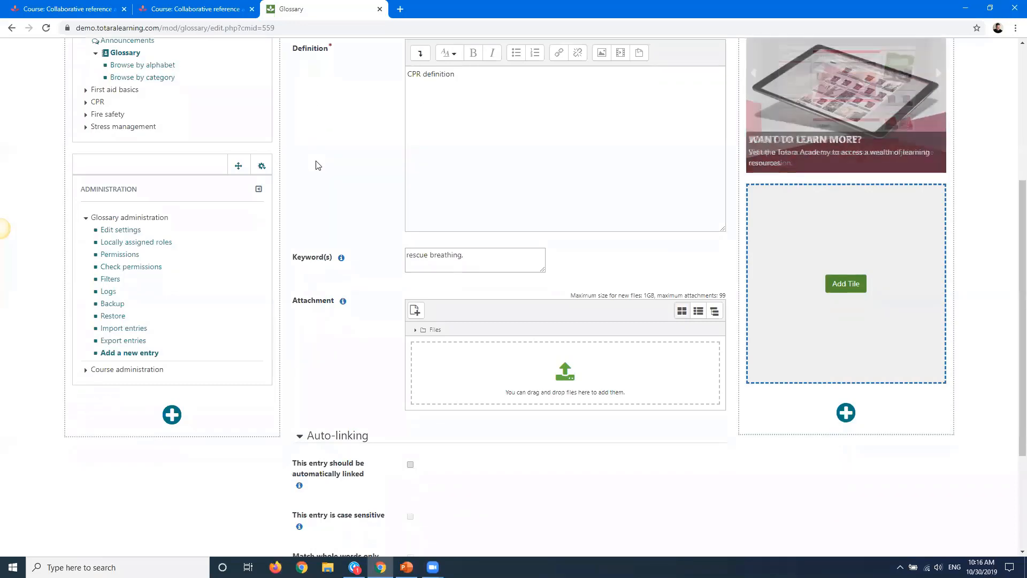
pyautogui.scroll(-1, 305, 274)
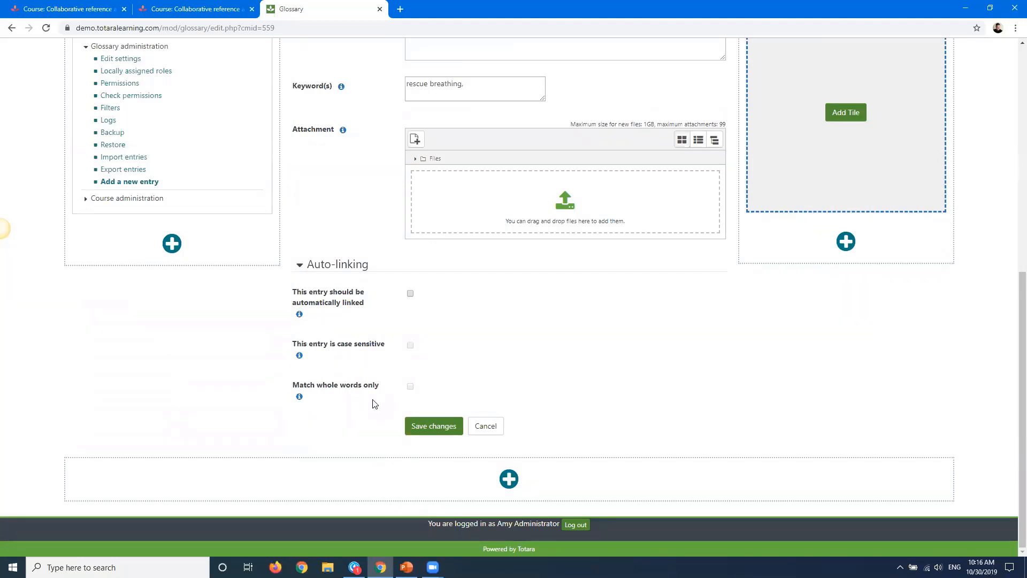
pyautogui.click(415, 429)
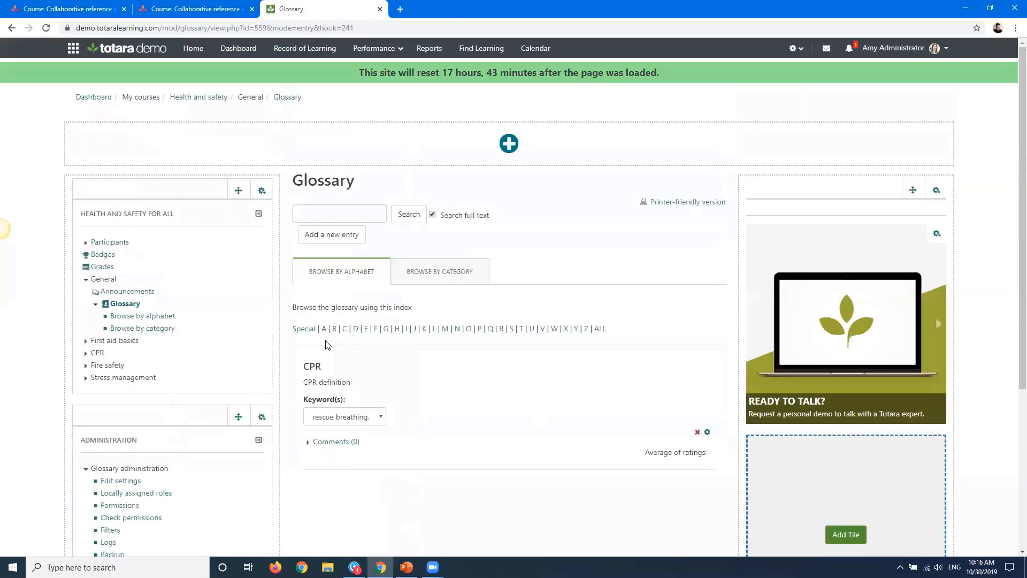
pyautogui.click(365, 417)
pyautogui.click(365, 417)
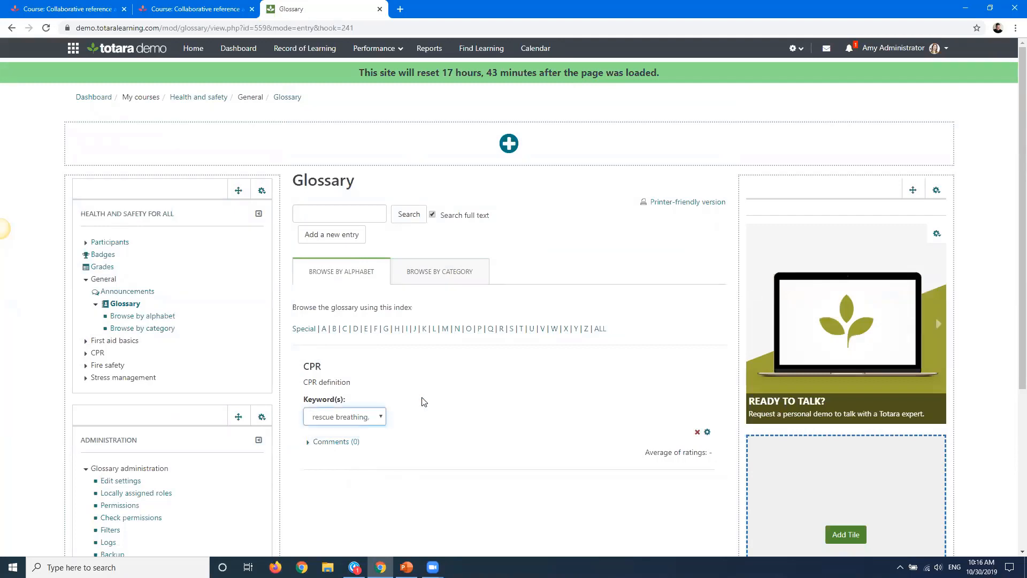
# Create a glossary category named Medical Terminiology from the browse-by-category view
pyautogui.click(434, 285)
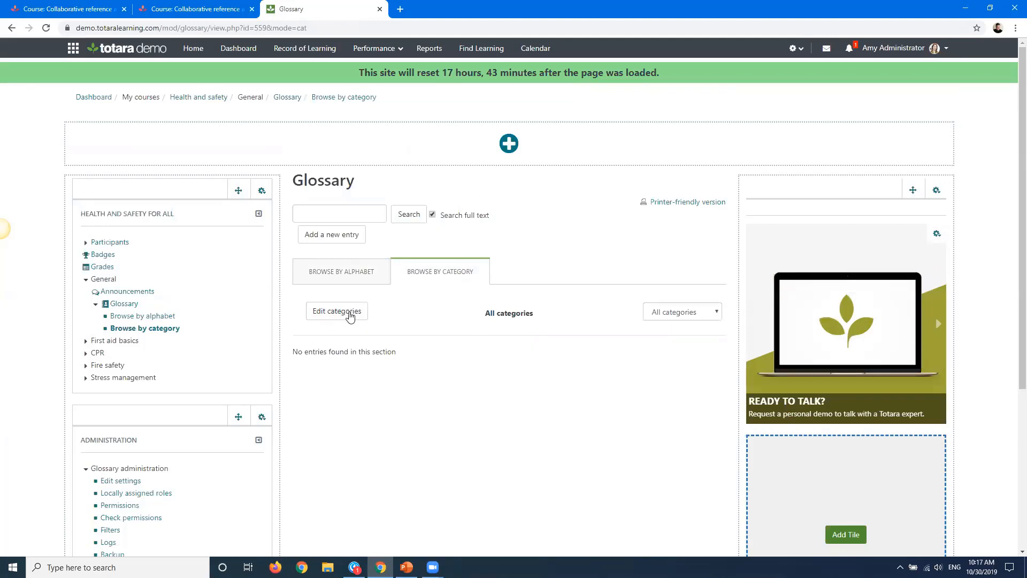
pyautogui.click(349, 315)
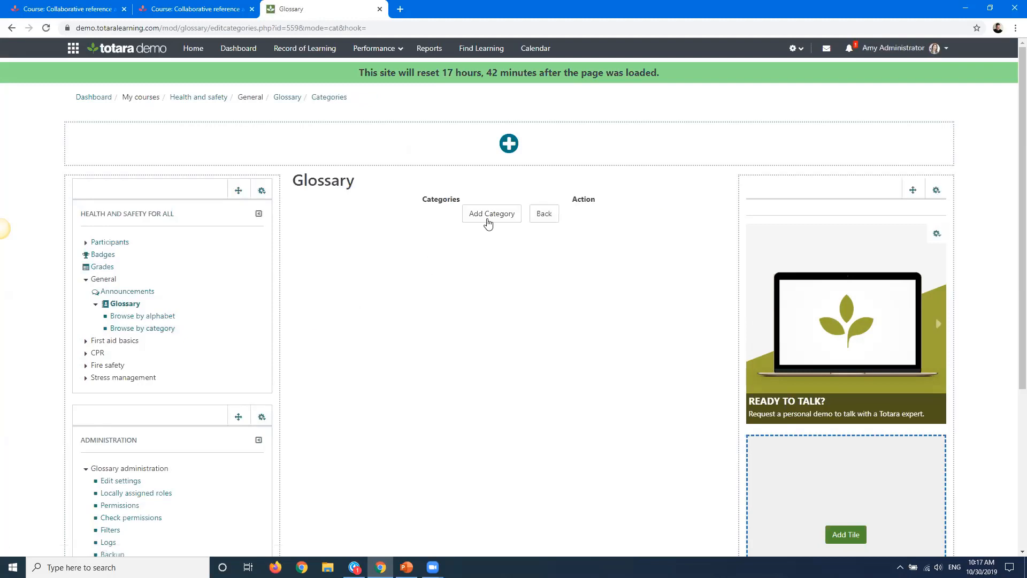
pyautogui.click(494, 214)
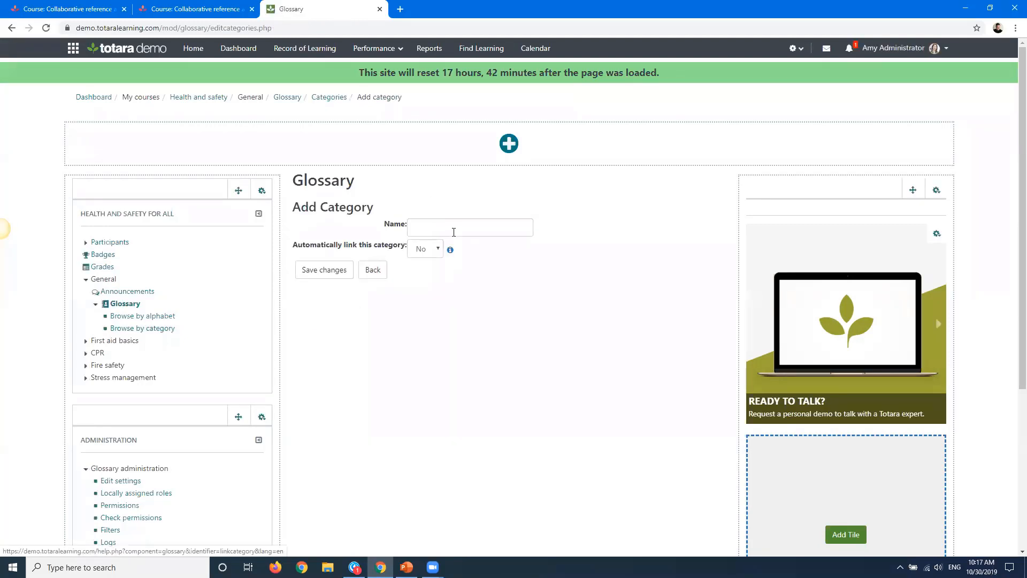
pyautogui.click(454, 232)
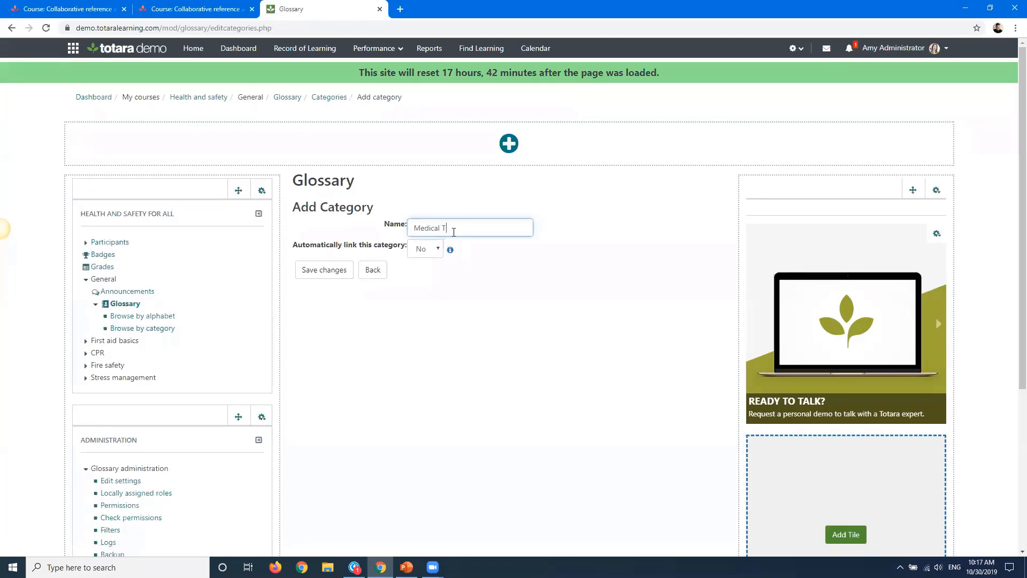
pyautogui.write('Medical Terminiology')
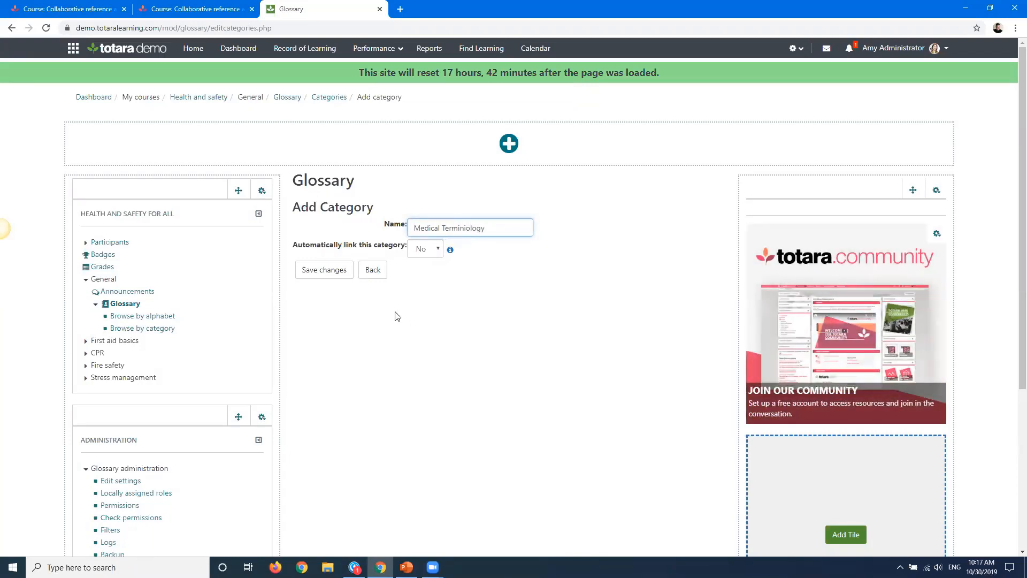
pyautogui.click(314, 273)
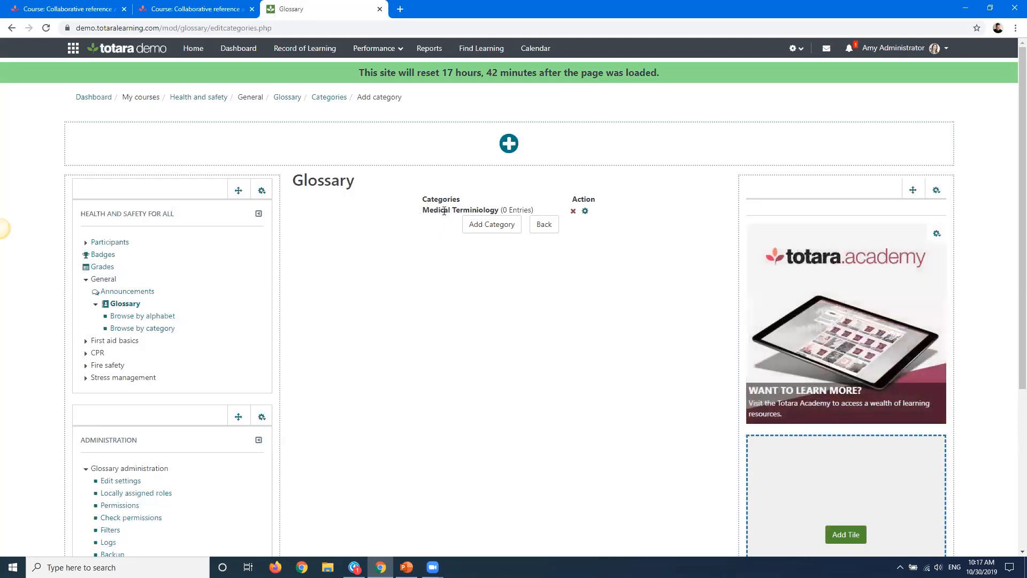
# Return to the glossary and open the page for importing entries from an XML file
pyautogui.click(535, 236)
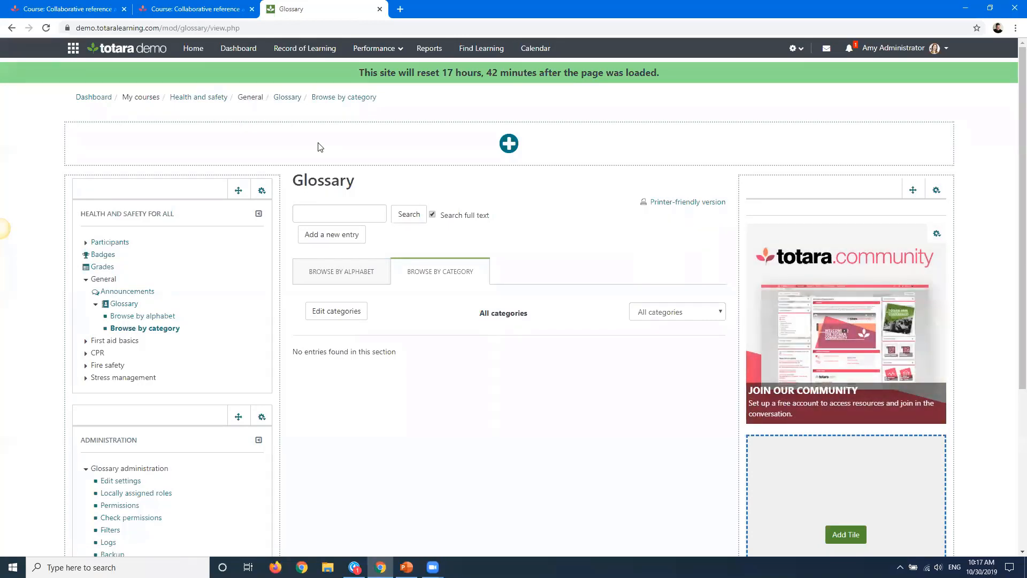
pyautogui.click(279, 99)
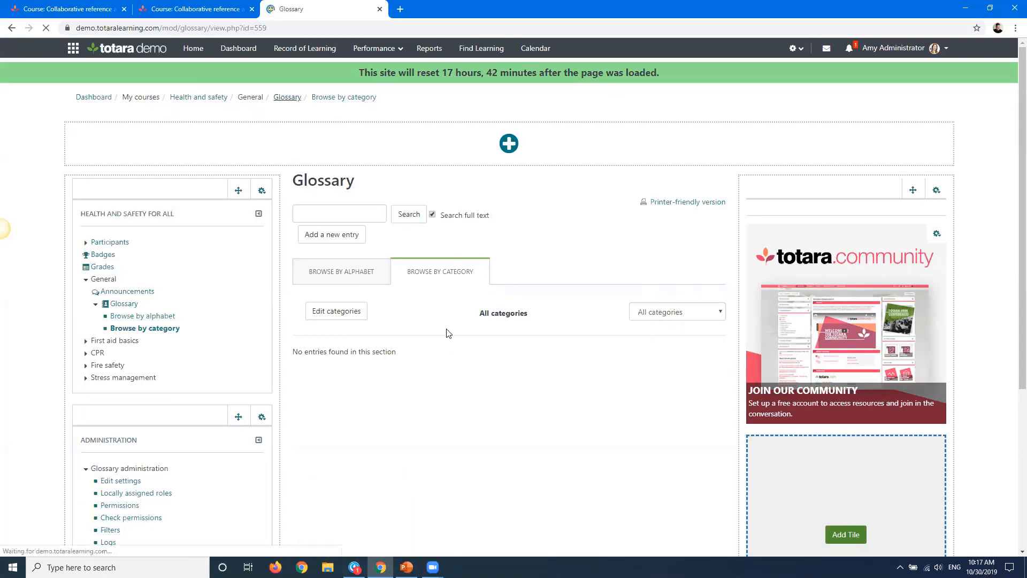
pyautogui.scroll(-2, 6, 273)
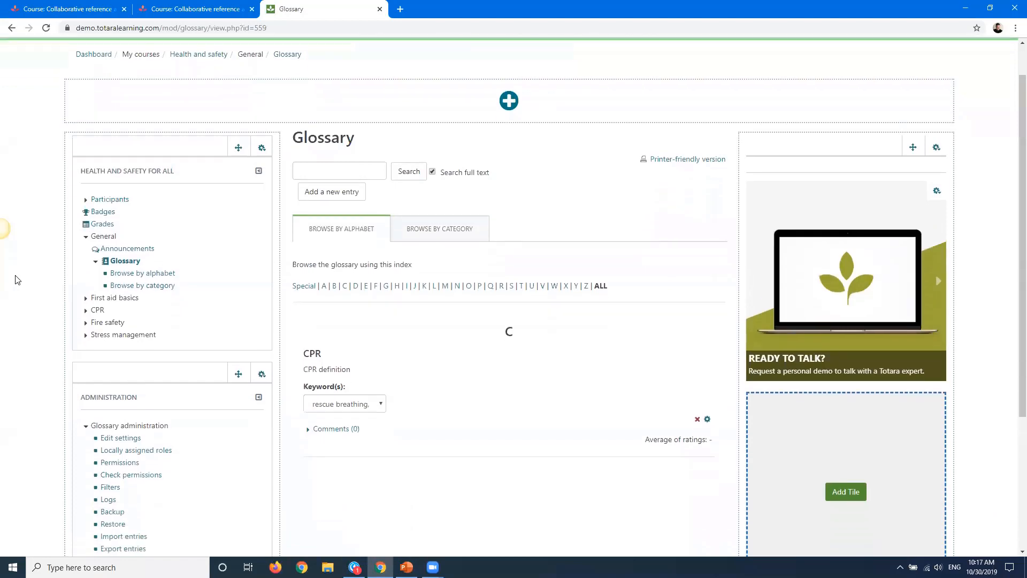
pyautogui.scroll(-1, 21, 299)
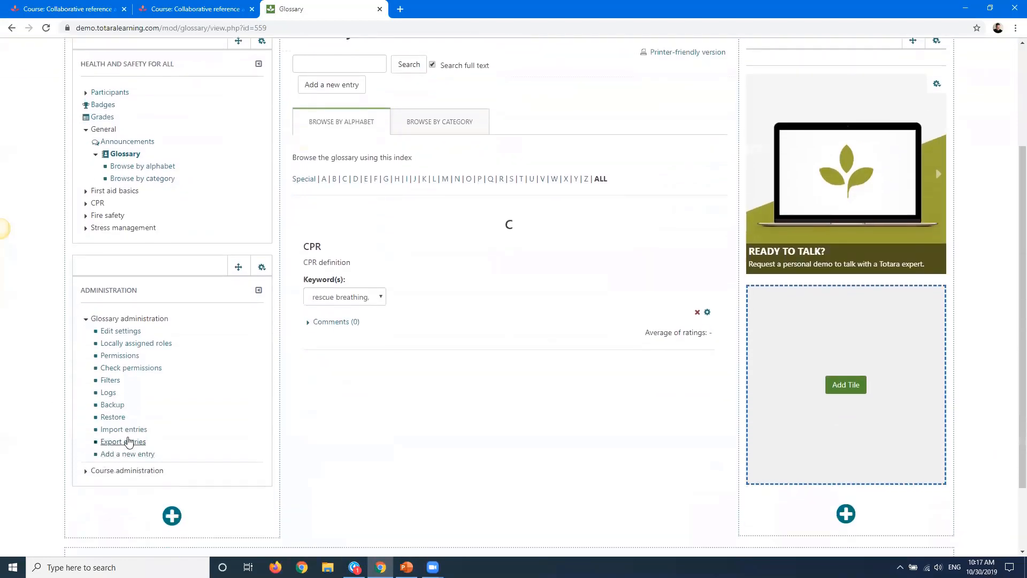
pyautogui.click(118, 430)
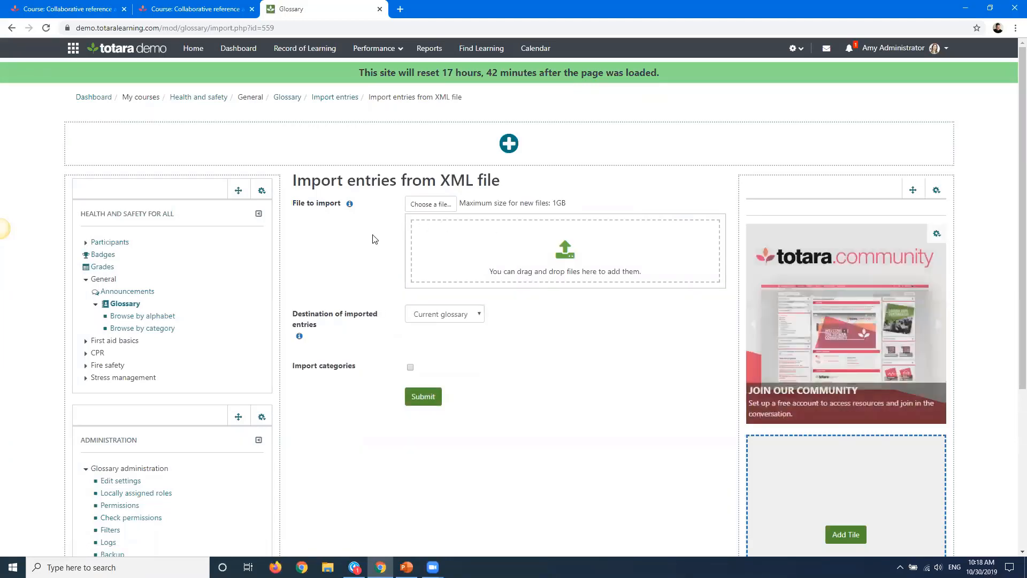
pyautogui.scroll(-2, 369, 246)
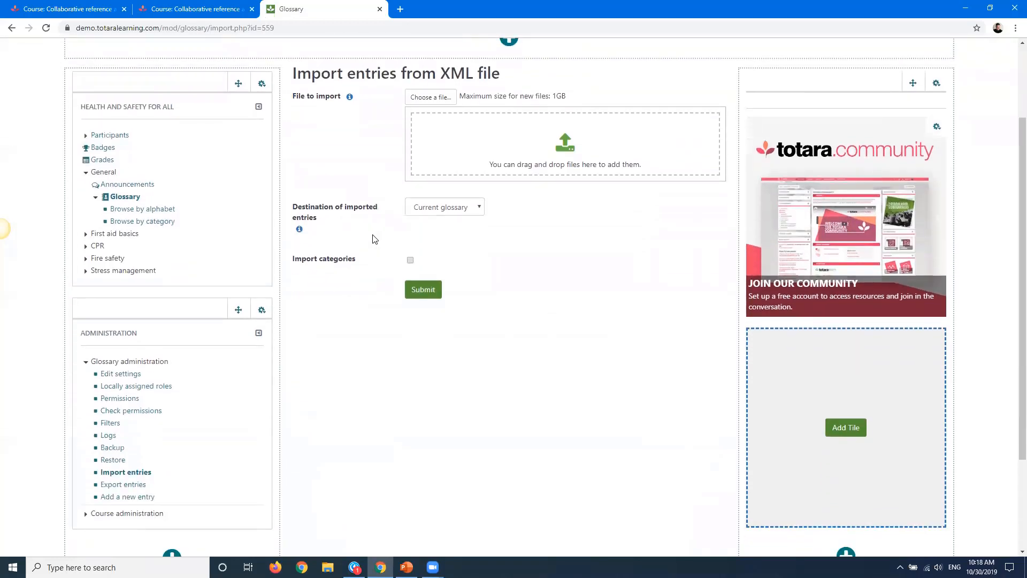
pyautogui.scroll(-1, 375, 240)
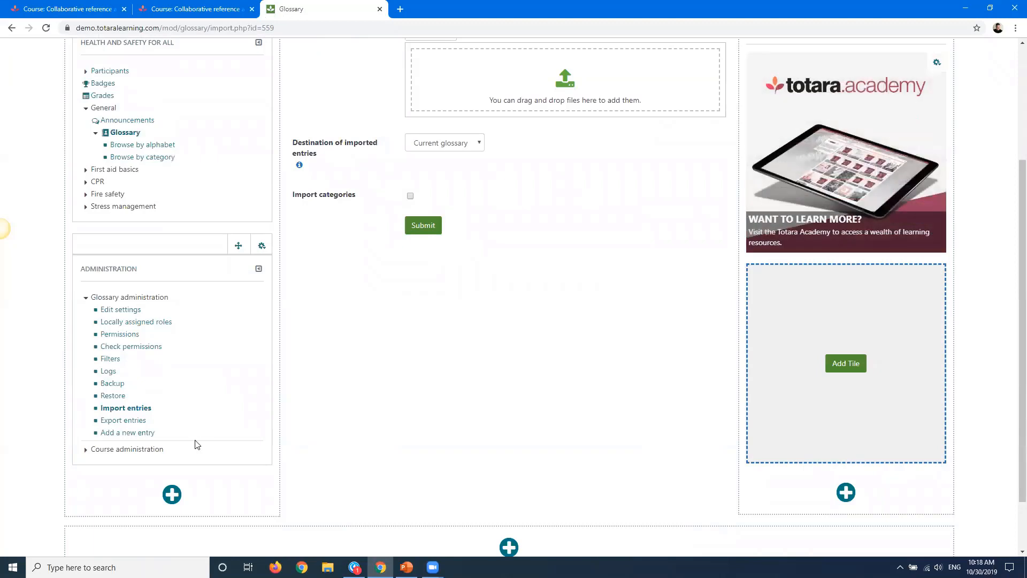
# Open the page for exporting glossary entries to an XML file
pyautogui.click(110, 420)
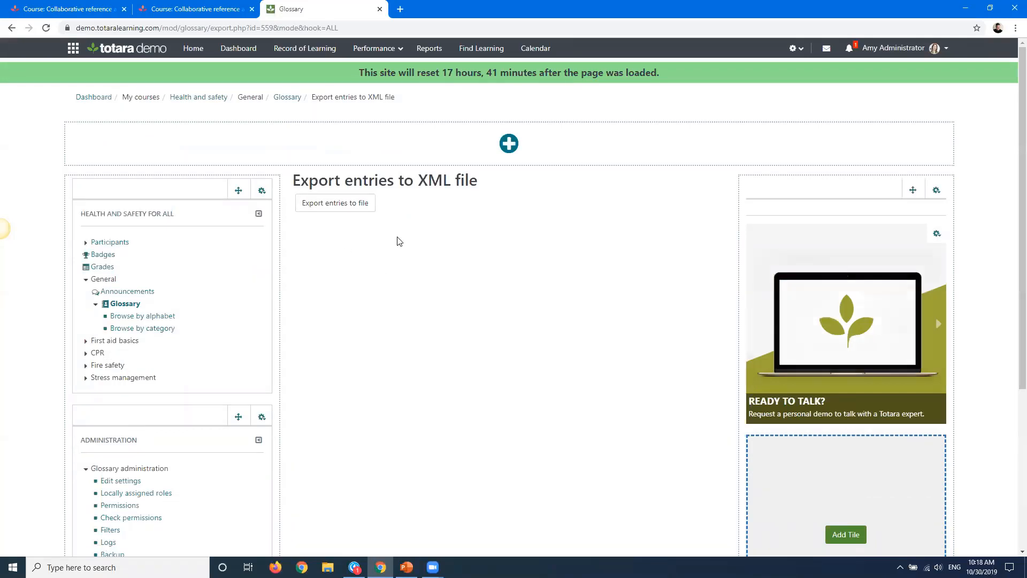
pyautogui.scroll(-3, 397, 241)
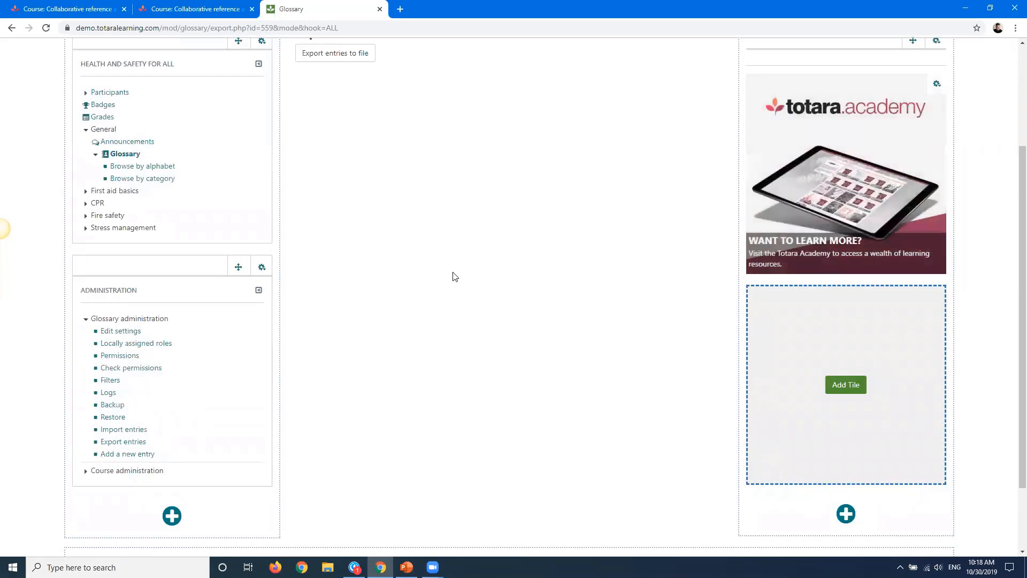
pyautogui.scroll(3, 452, 276)
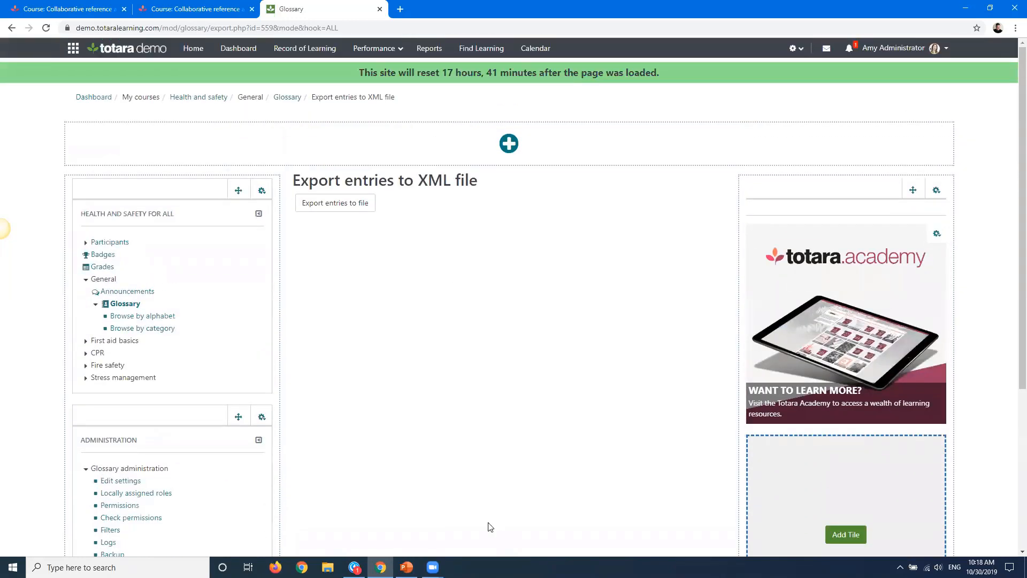
pyautogui.click(355, 567)
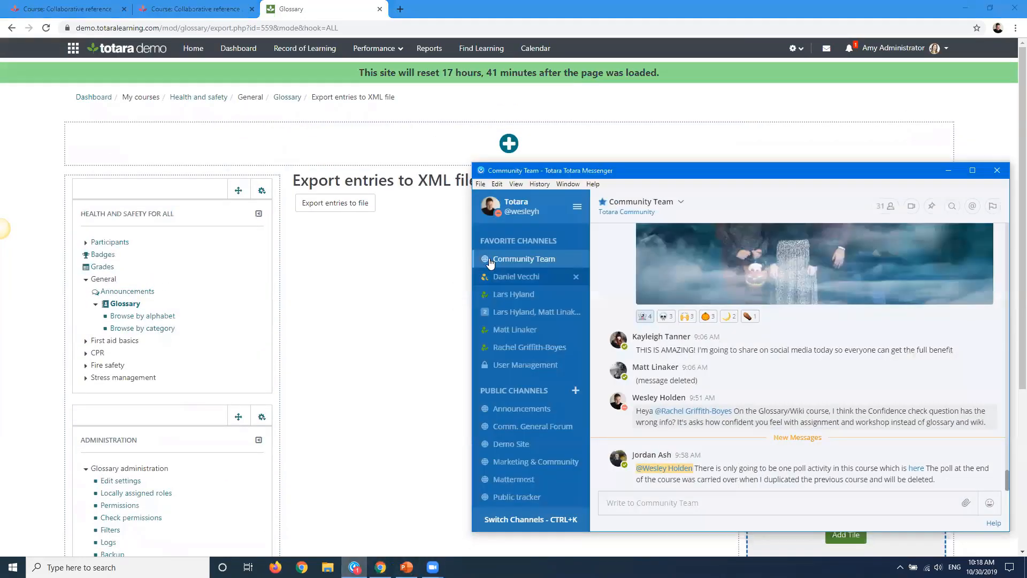
pyautogui.click(992, 173)
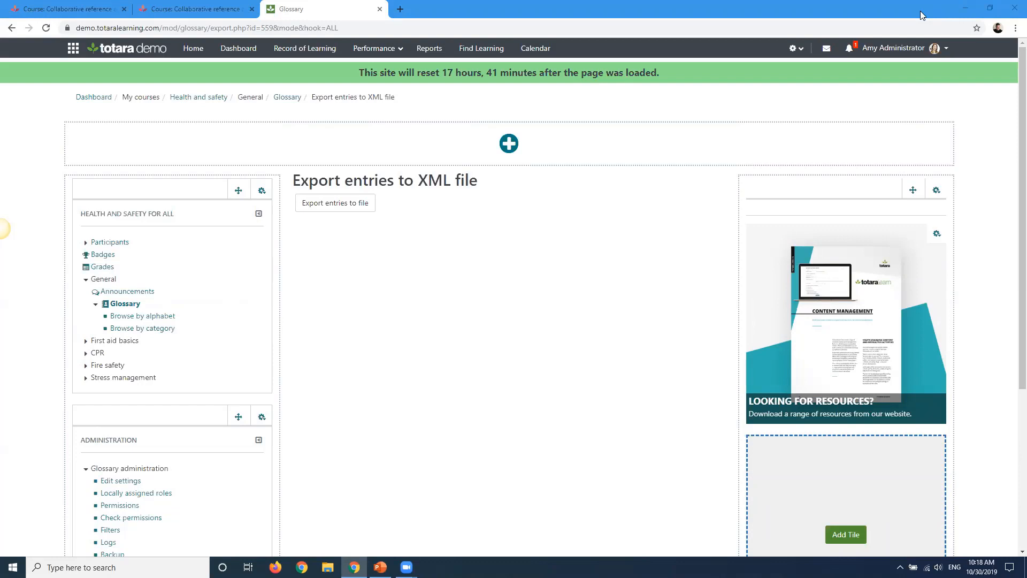
pyautogui.click(303, 262)
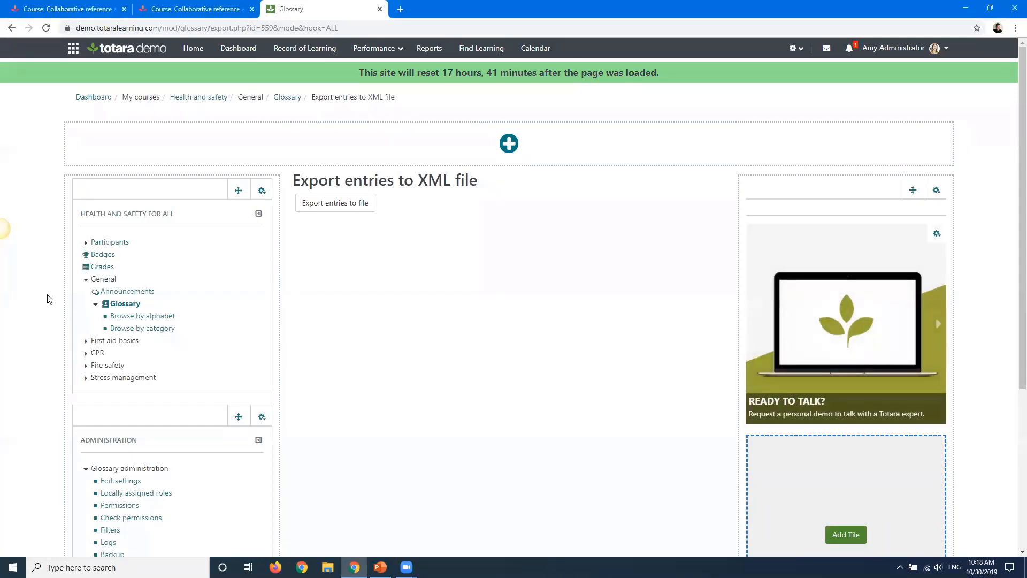
# Open the glossary's settings and expand all sections to review them
pyautogui.click(109, 481)
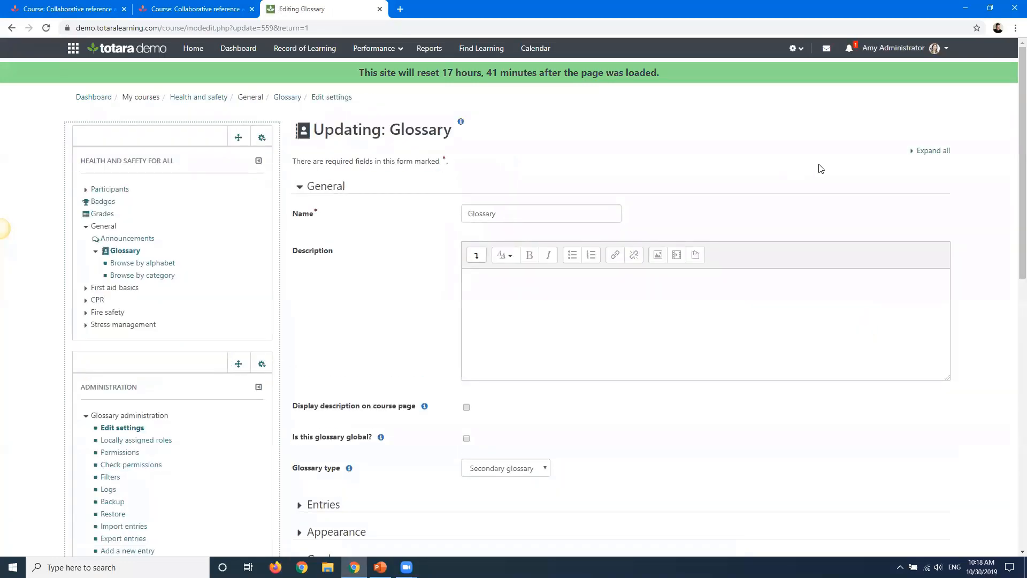
pyautogui.click(933, 150)
pyautogui.scroll(-1, 681, 156)
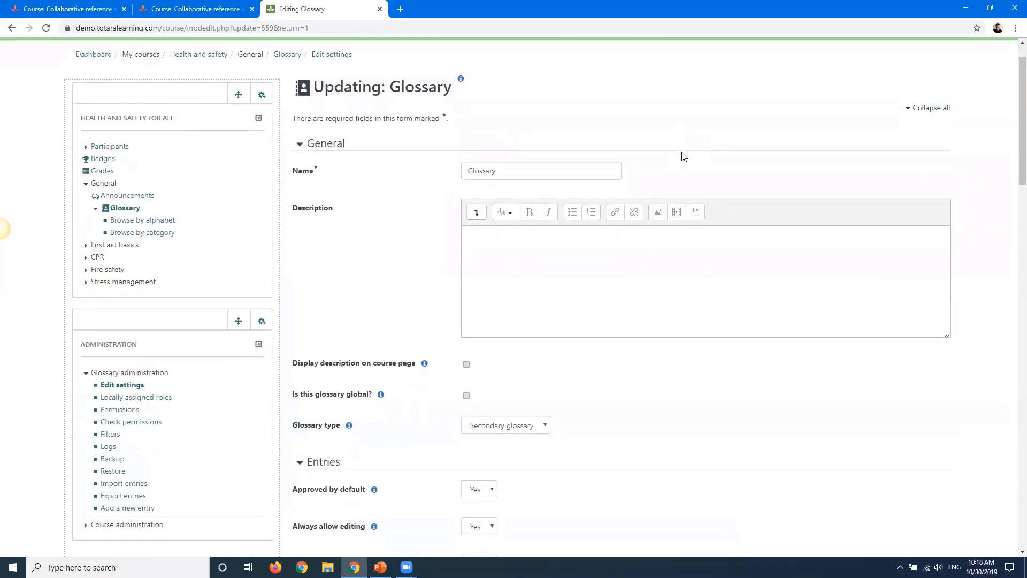
pyautogui.scroll(-9, 683, 156)
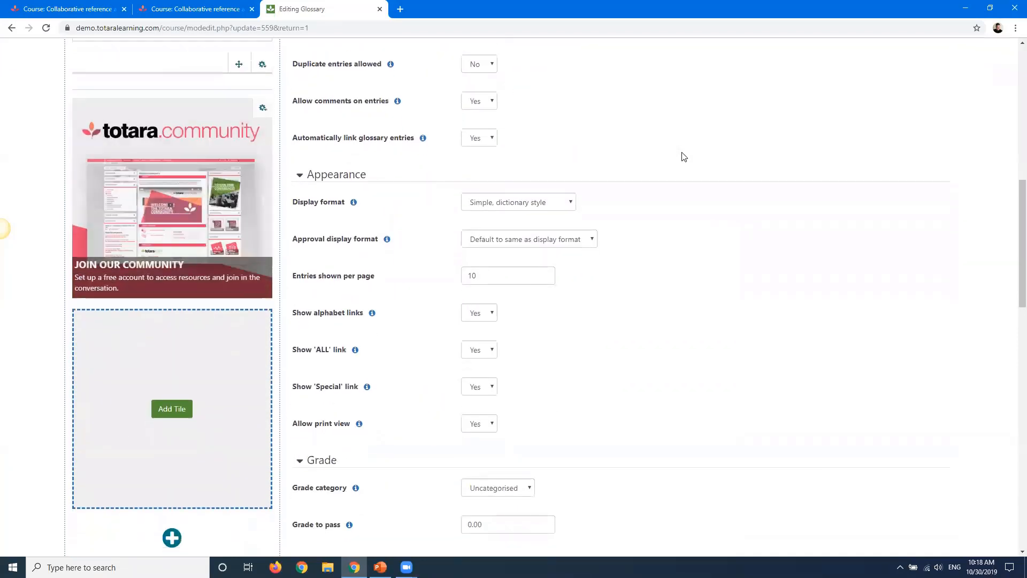
pyautogui.scroll(-3, 683, 156)
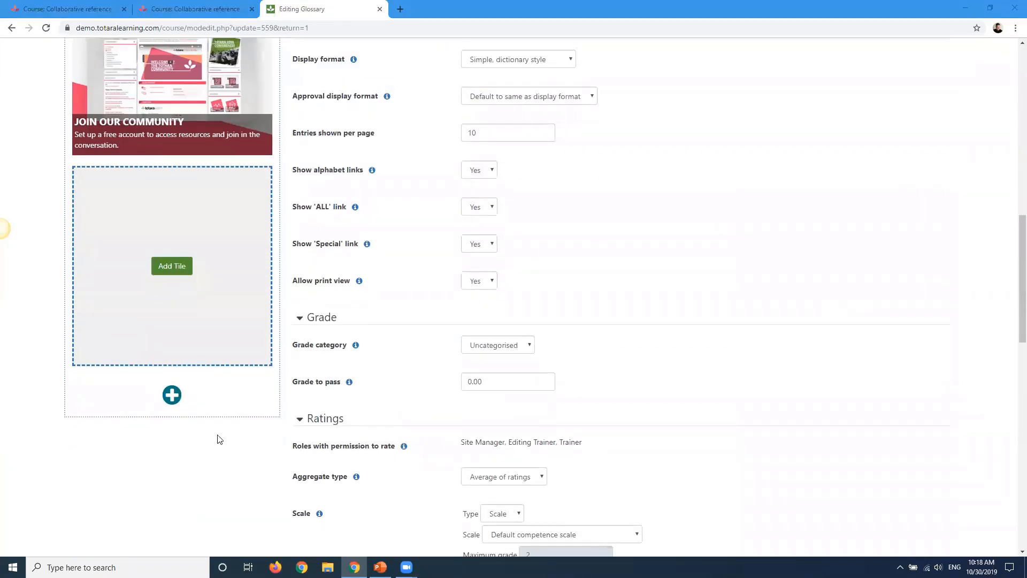
pyautogui.scroll(-7, 214, 466)
pyautogui.scroll(-7, 193, 360)
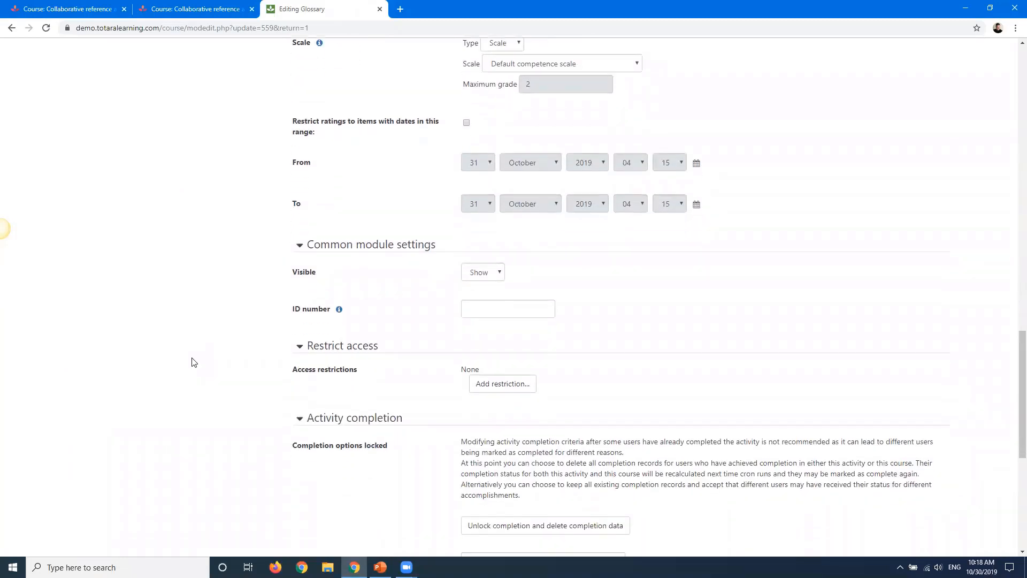
pyautogui.scroll(-1, 178, 325)
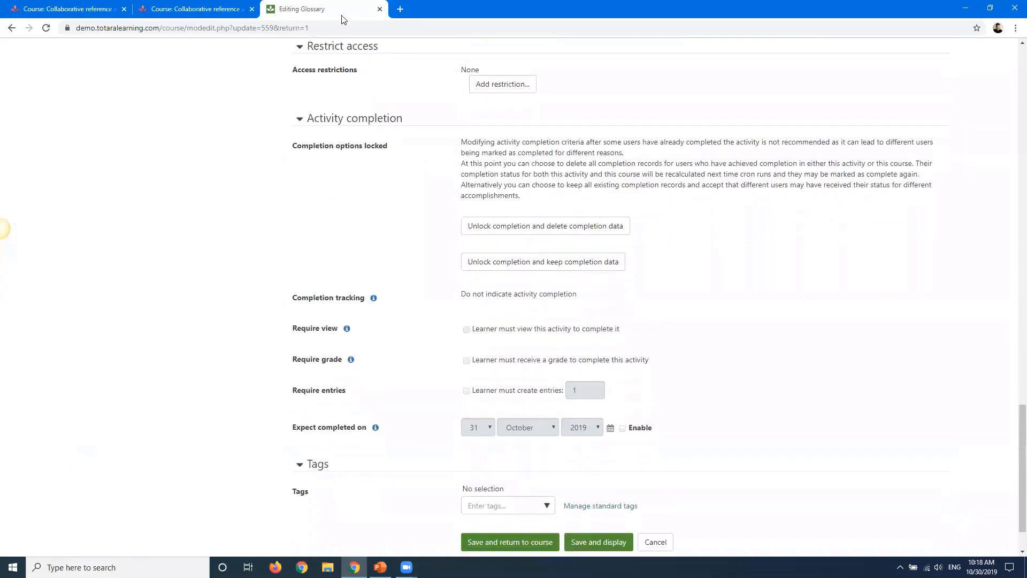
pyautogui.scroll(1, 321, 64)
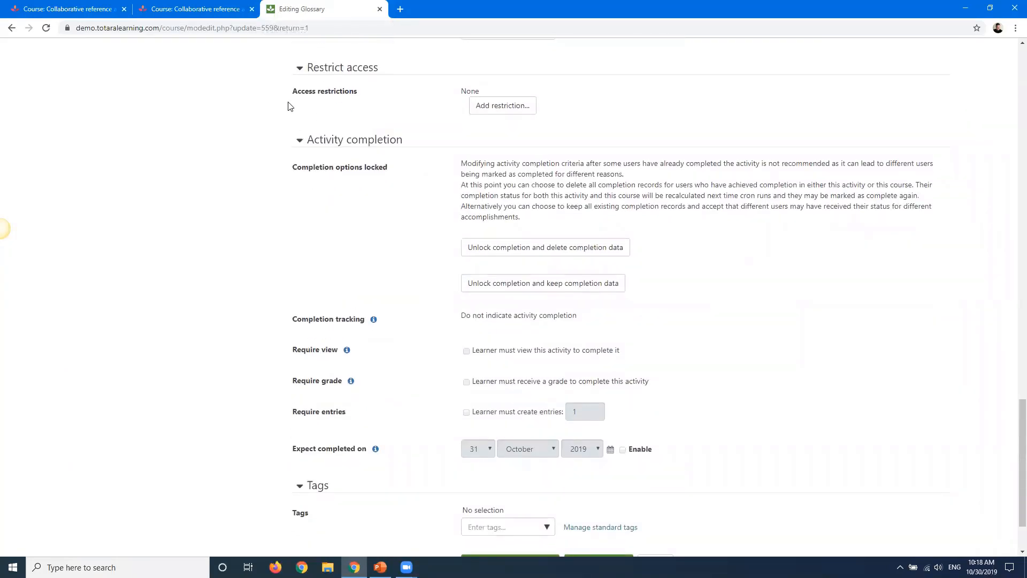
# Browse the available access restriction types without adding one
pyautogui.click(493, 107)
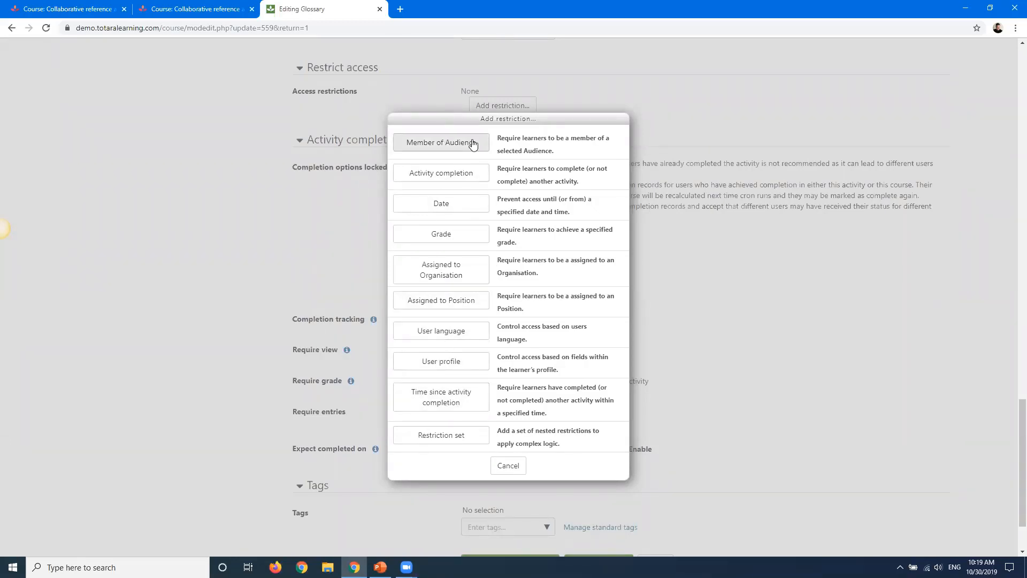
pyautogui.click(499, 468)
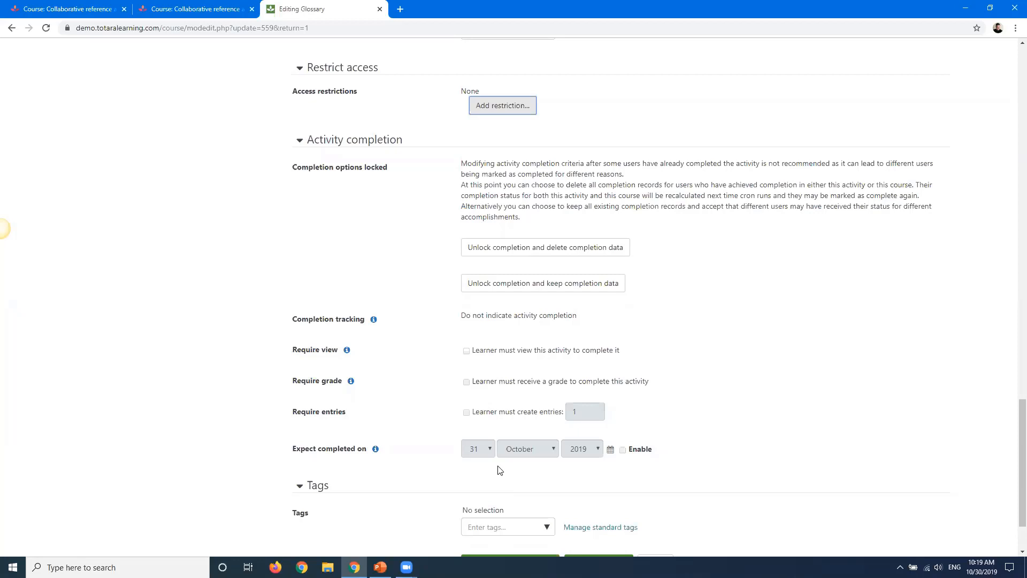
pyautogui.click(222, 297)
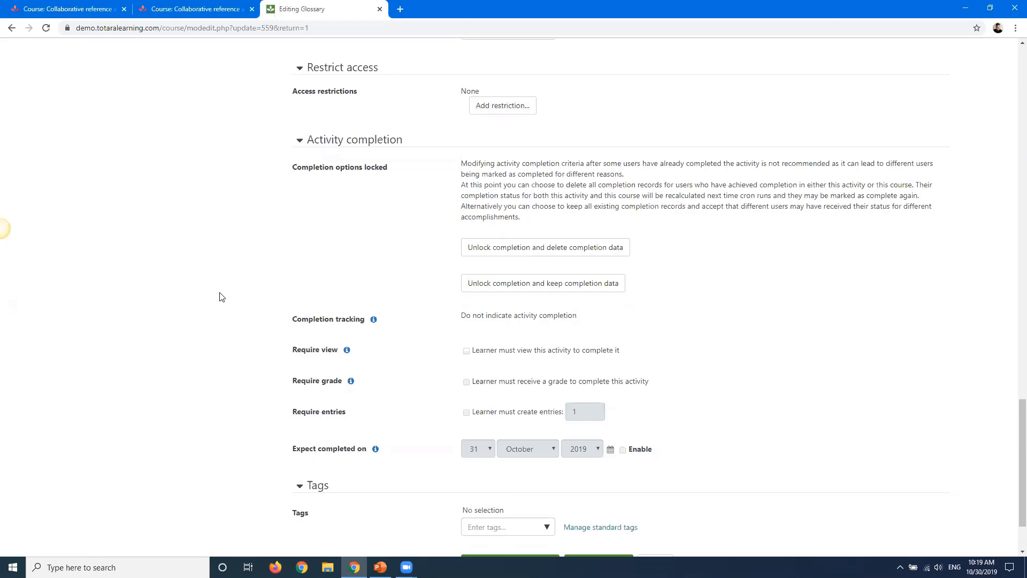
# Examine the Expect completed on setting in the activity completion section
pyautogui.scroll(-1, 222, 297)
pyautogui.scroll(-1, 222, 297)
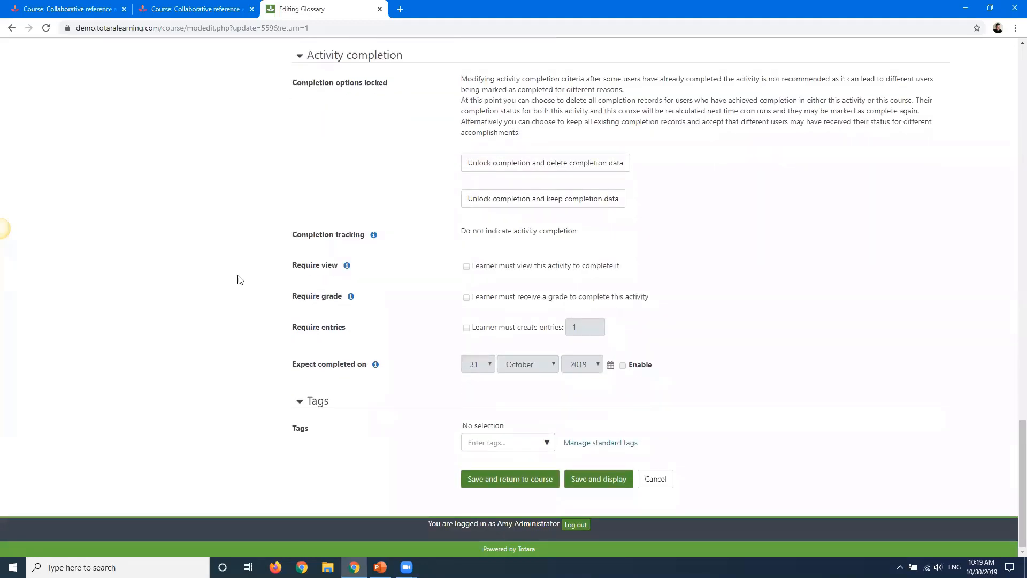
pyautogui.moveTo(278, 367); pyautogui.dragTo(367, 364)
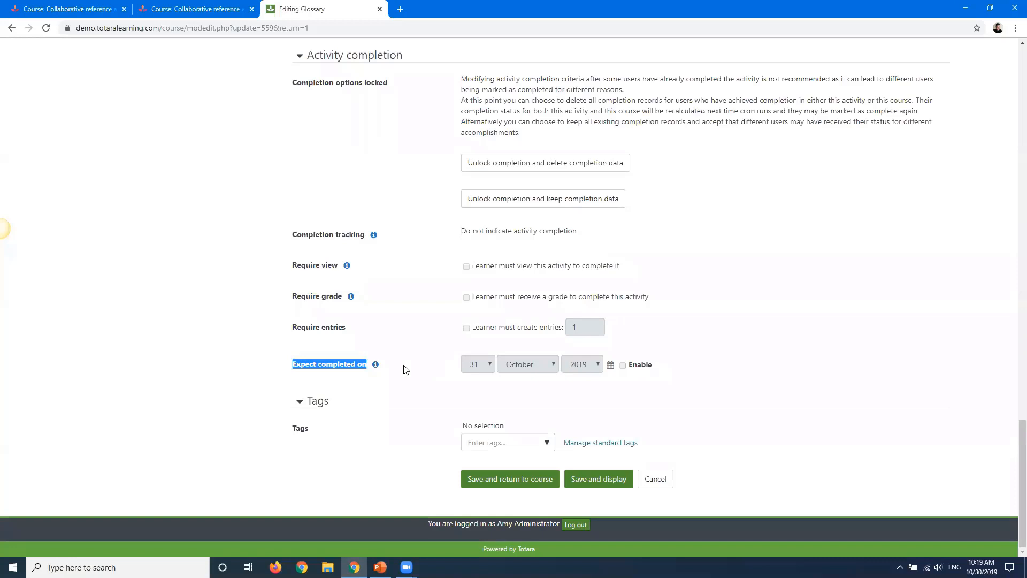
# Read the help text for the Expect completed on setting, then leave the glossary settings without saving
pyautogui.click(375, 366)
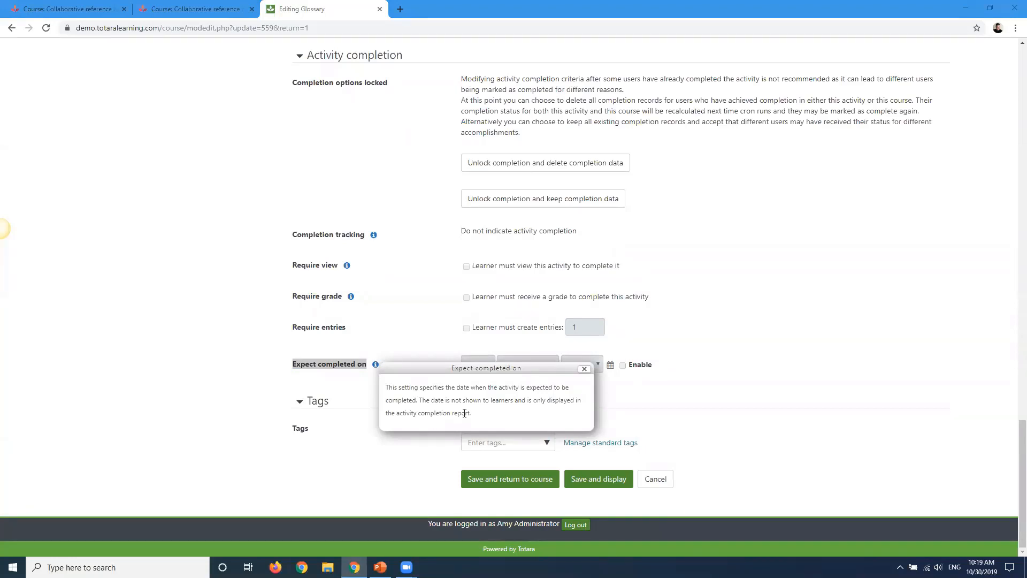
pyautogui.moveTo(491, 418); pyautogui.dragTo(421, 395)
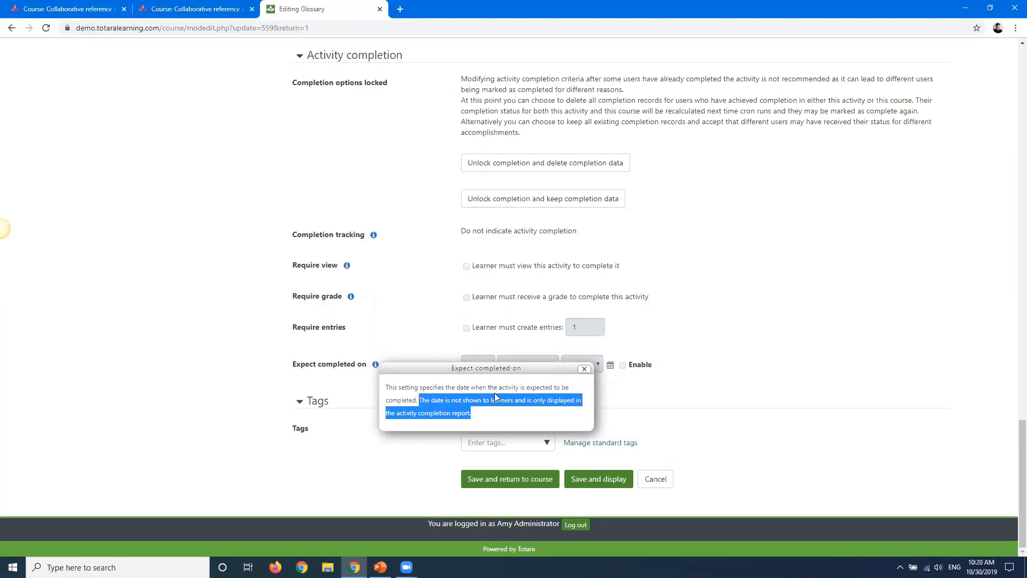
pyautogui.click(584, 368)
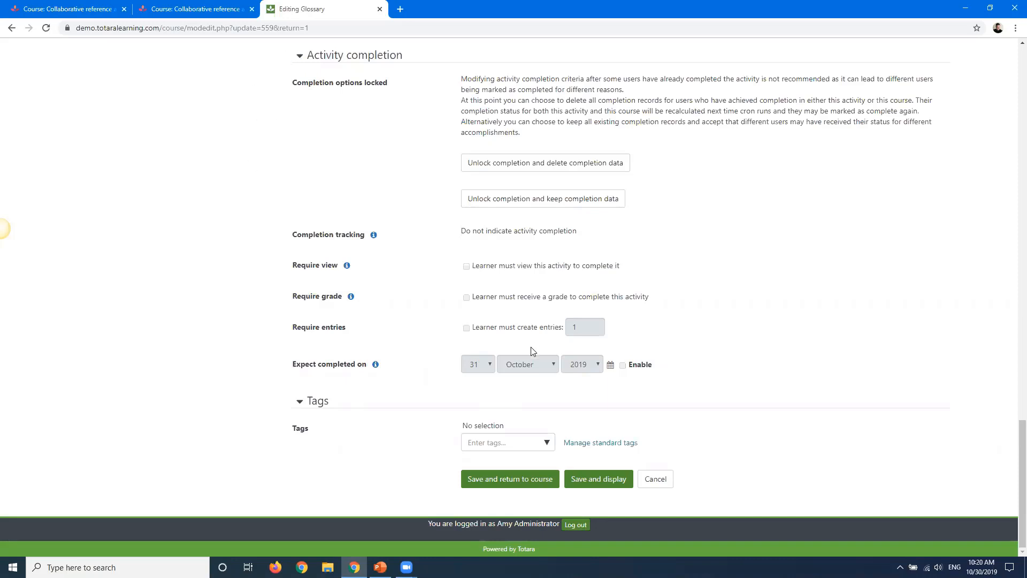
pyautogui.click(656, 478)
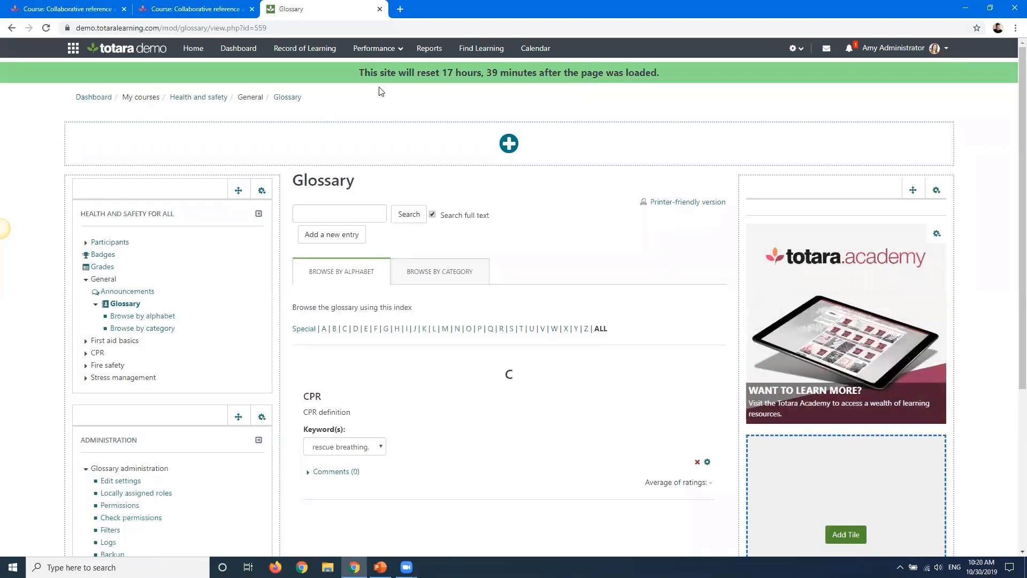
# Switch to the Totara Community tab and open the Wiki activity in the Collaborative reference activities course
pyautogui.click(214, 6)
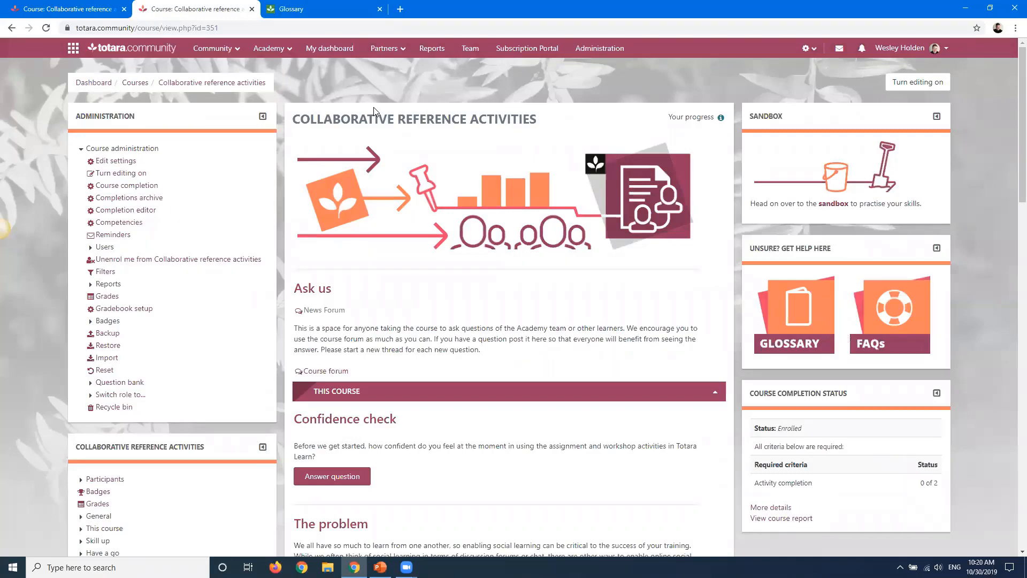
pyautogui.scroll(-8, 391, 179)
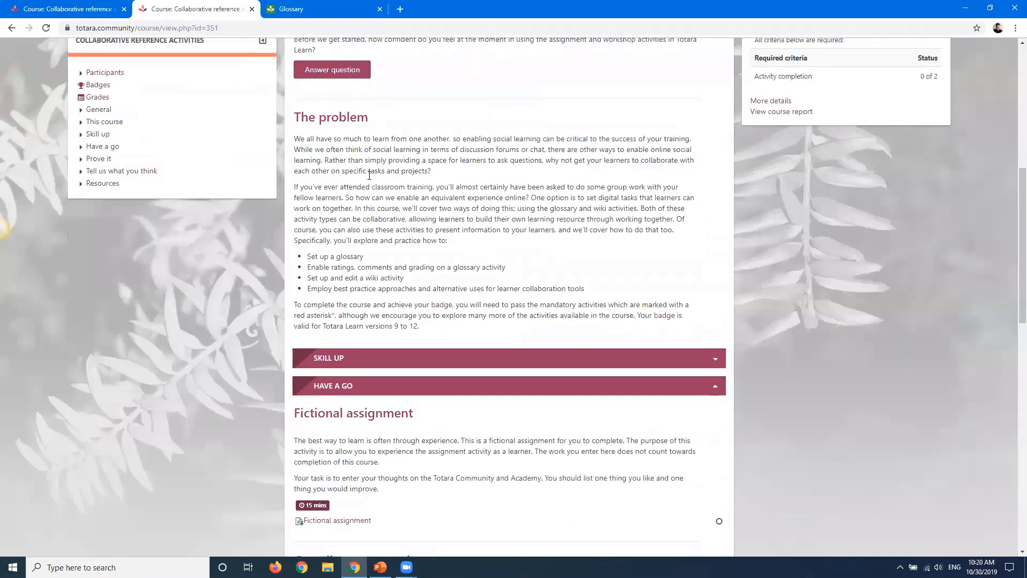
pyautogui.scroll(-9, 262, 233)
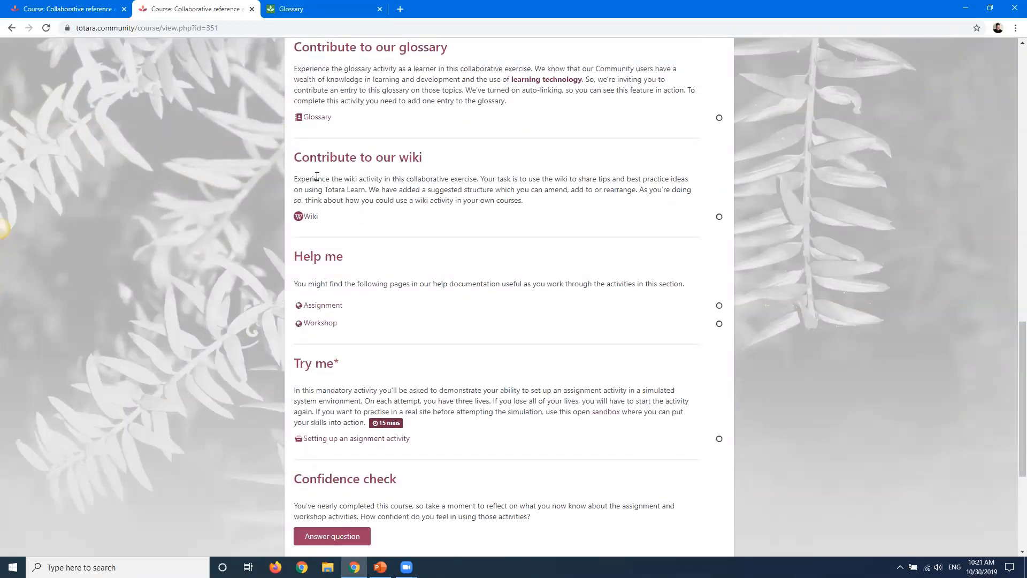
pyautogui.click(313, 219)
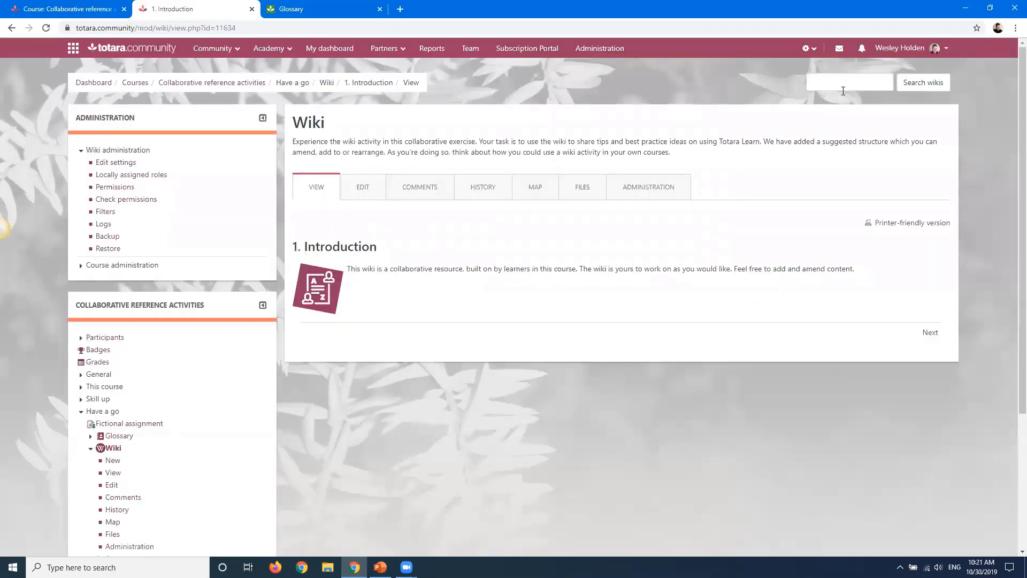
pyautogui.click(618, 372)
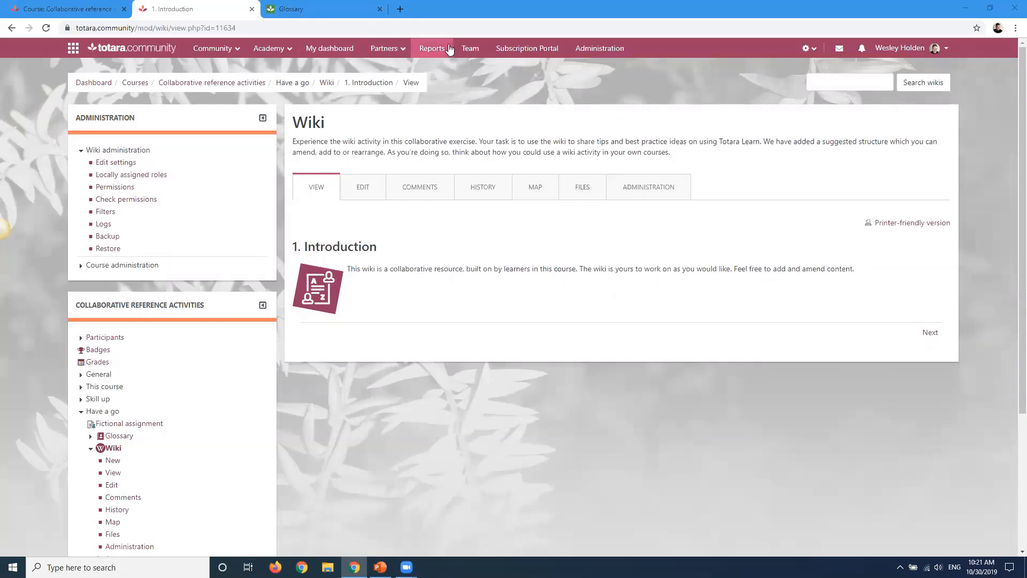
# Open the Course resources course from the Academy course catalogue
pyautogui.click(270, 48)
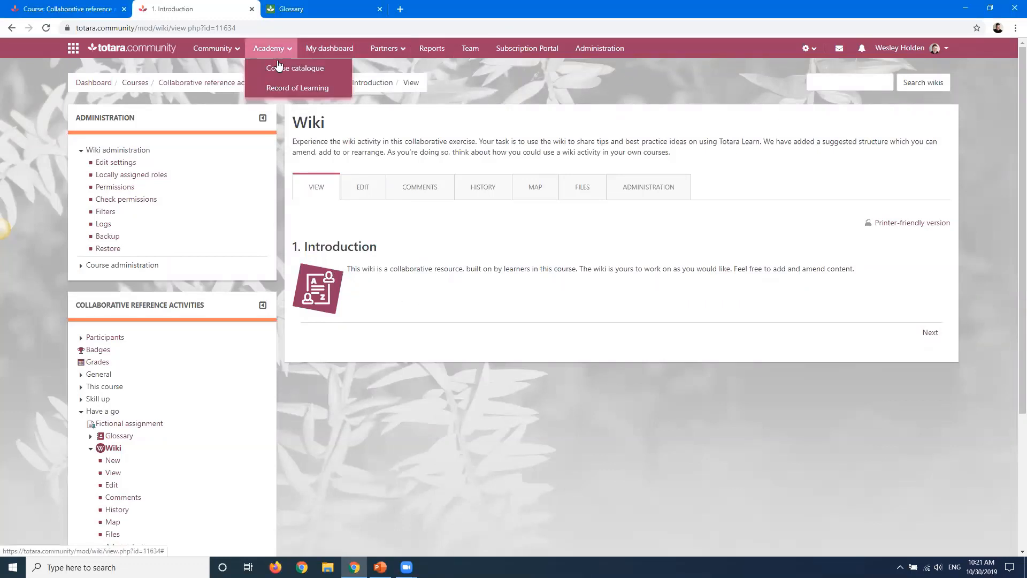
pyautogui.click(279, 67)
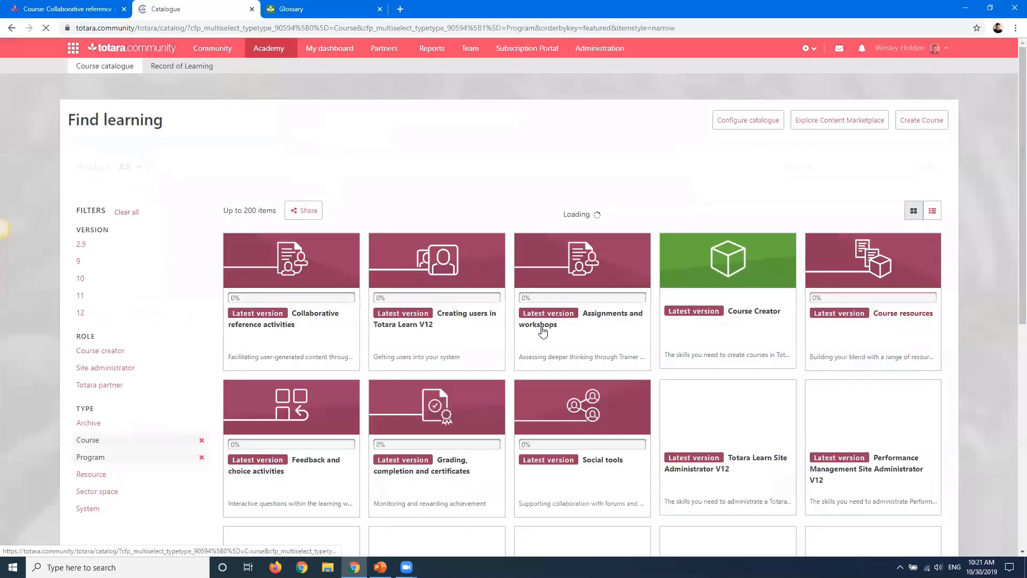
pyautogui.scroll(-3, 542, 331)
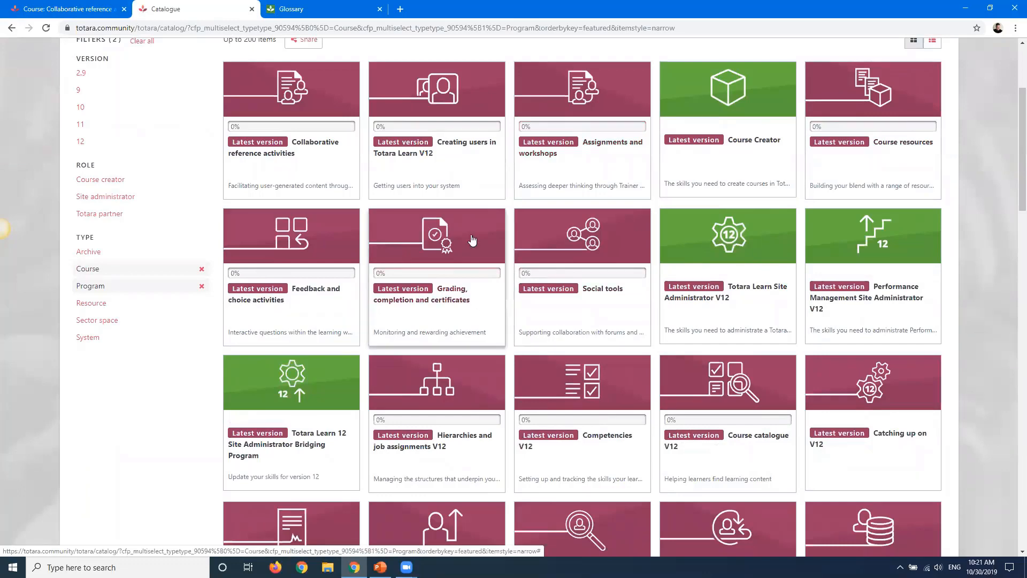
pyautogui.click(886, 104)
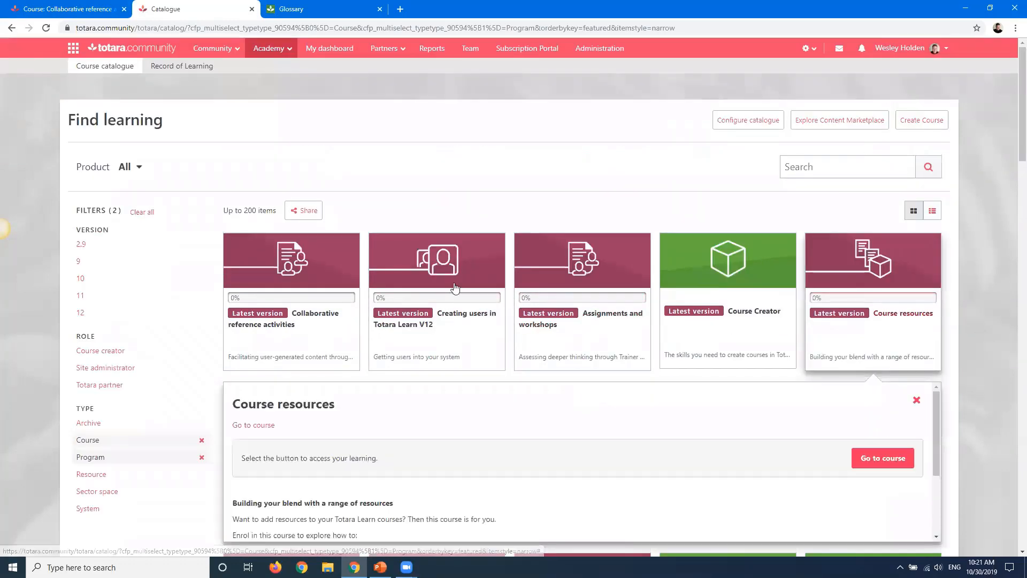
pyautogui.click(882, 466)
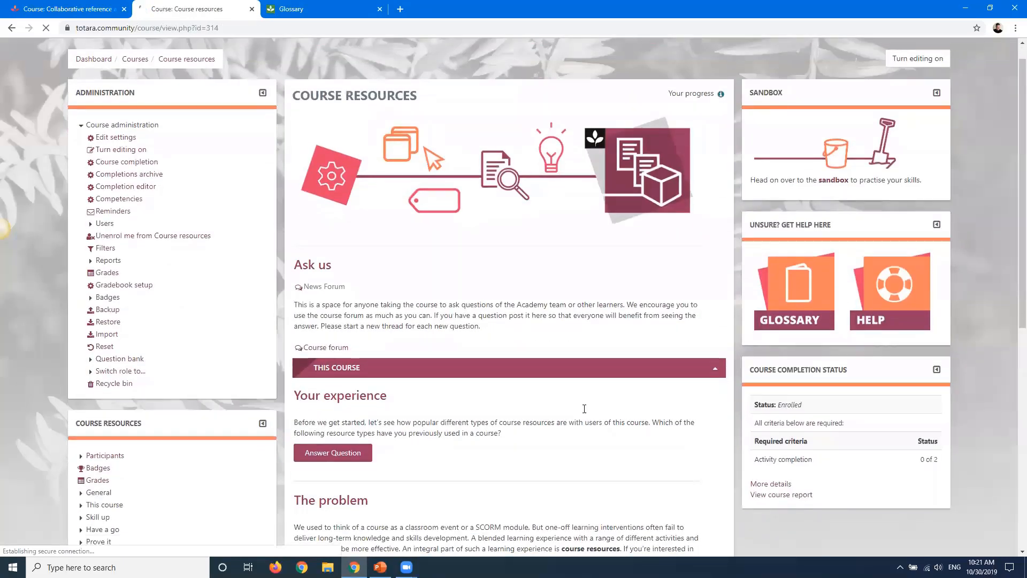
# Expand the course's Resources, Tell us what you think, Prove it, Have a go and Skill up sections to browse them
pyautogui.scroll(-8, 584, 409)
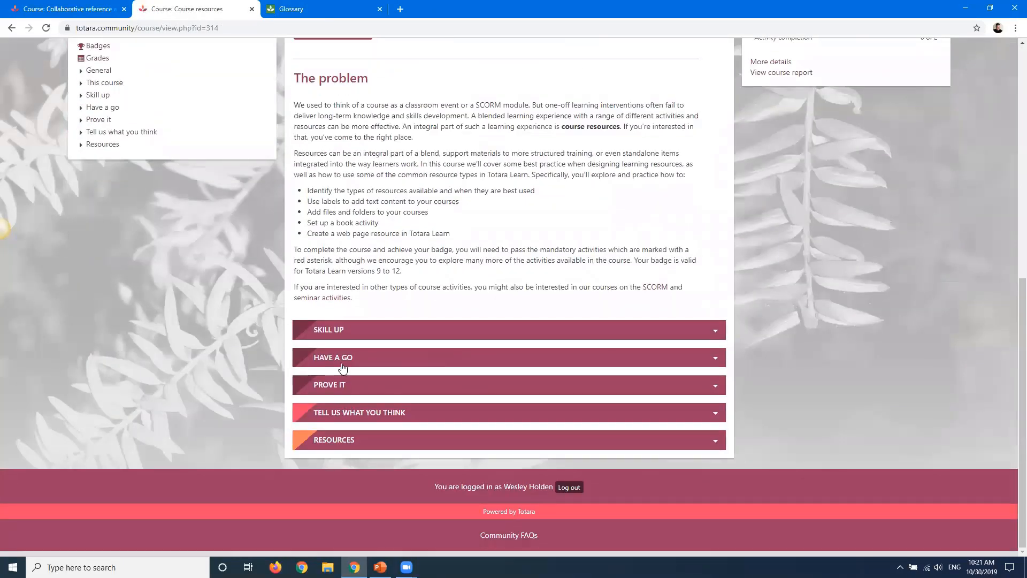
pyautogui.click(388, 439)
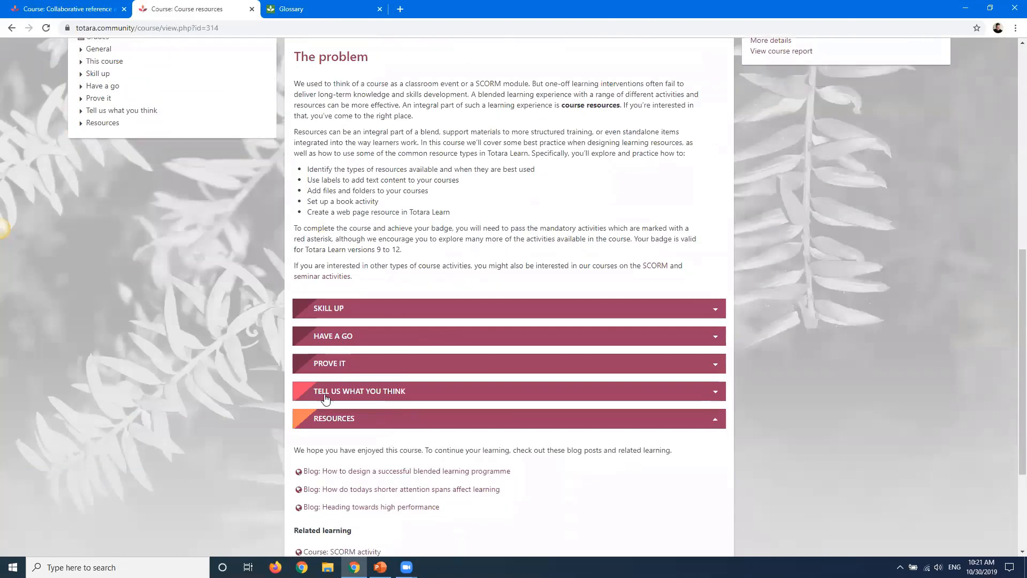
pyautogui.scroll(-3, 325, 398)
pyautogui.click(328, 227)
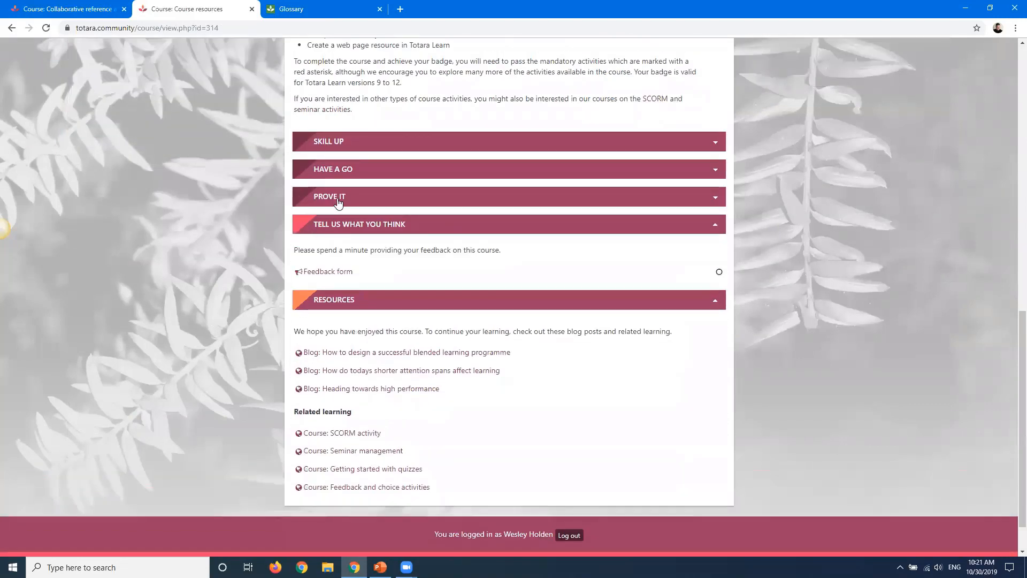
pyautogui.click(337, 199)
pyautogui.click(344, 171)
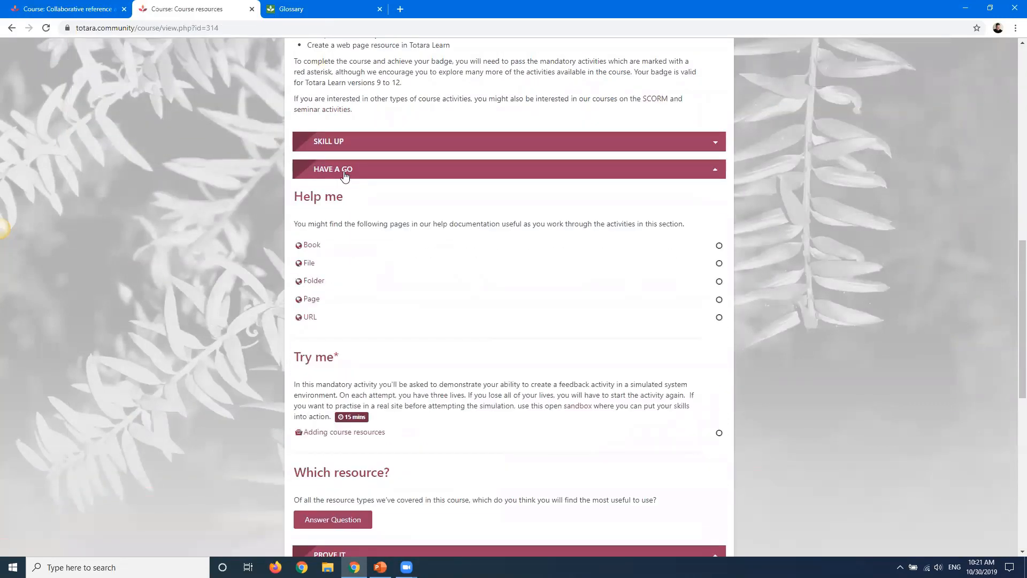
pyautogui.scroll(-2, 433, 231)
pyautogui.scroll(1, 431, 230)
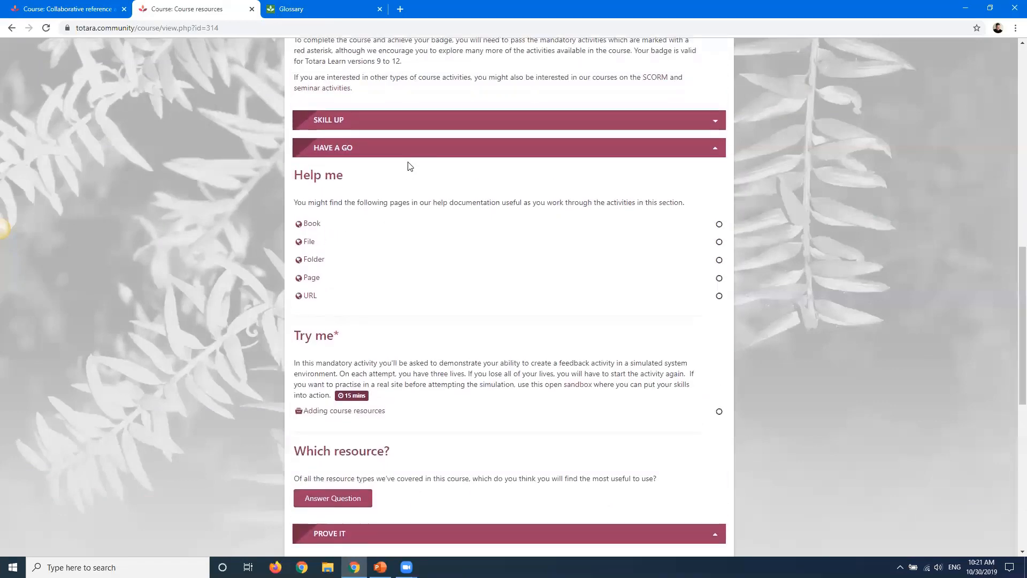
pyautogui.click(366, 145)
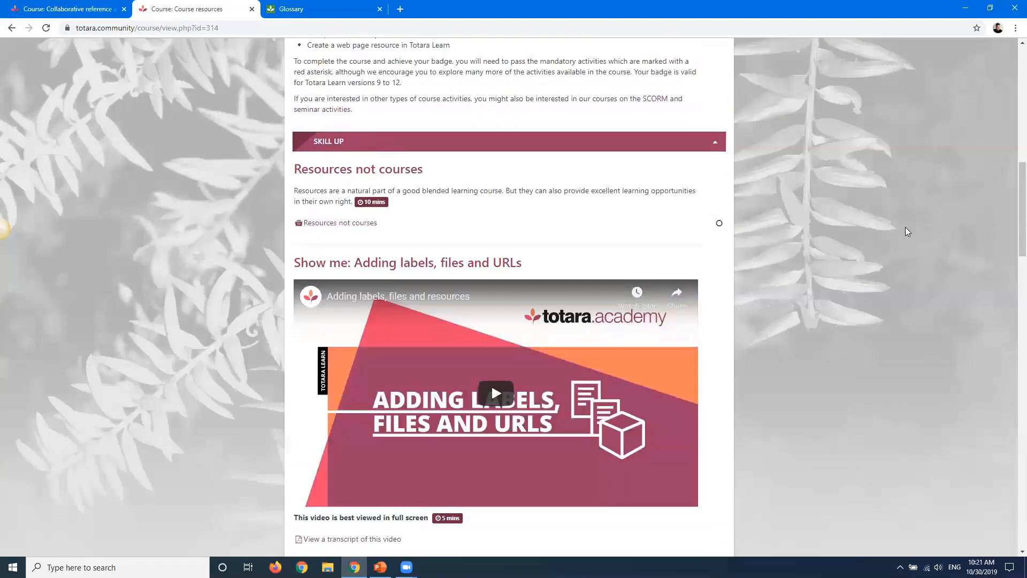
pyautogui.moveTo(1015, 241); pyautogui.dragTo(1011, 92)
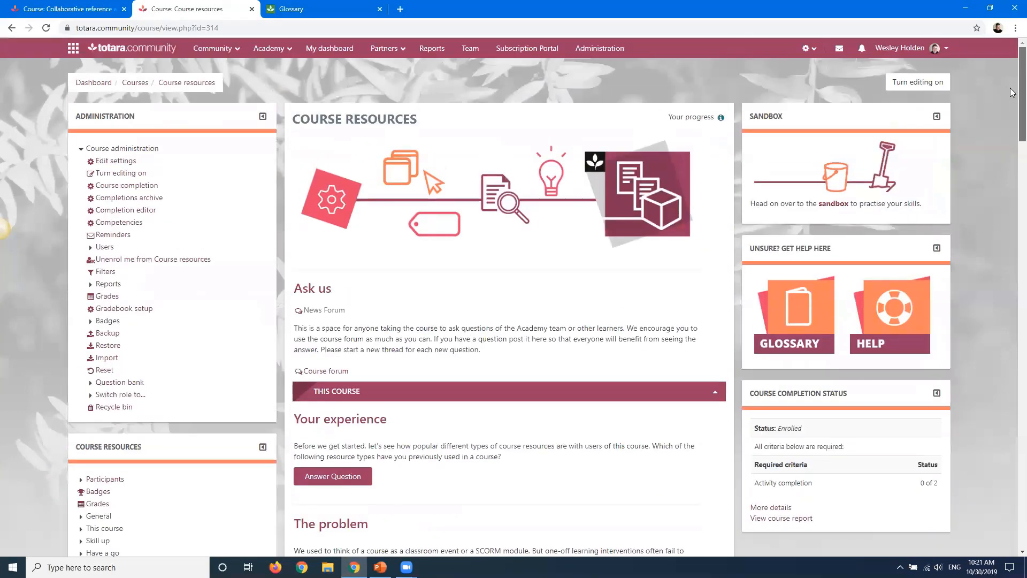
# Return to the course catalogue and open the User data management V12 course
pyautogui.click(11, 28)
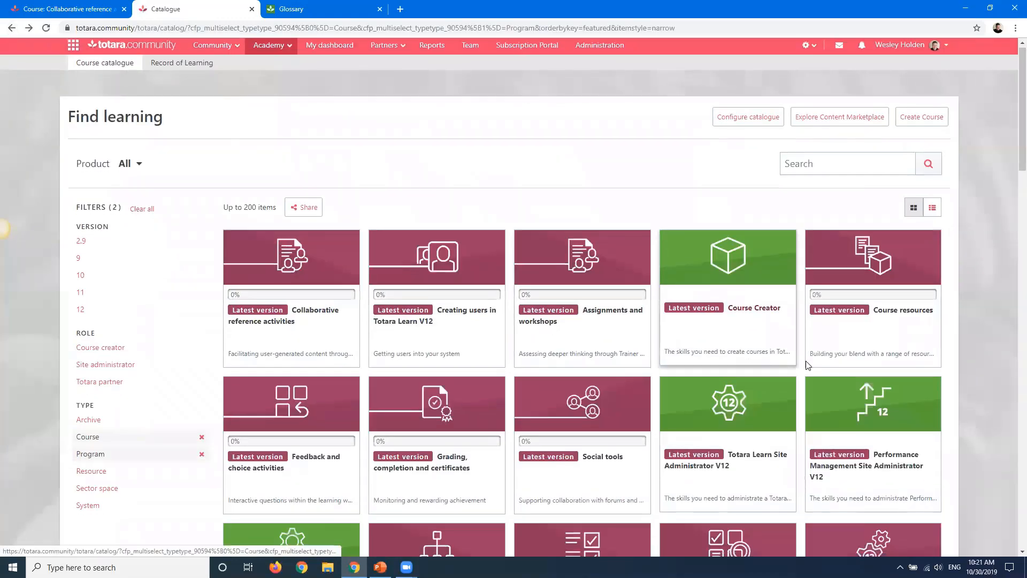
pyautogui.scroll(-3, 582, 321)
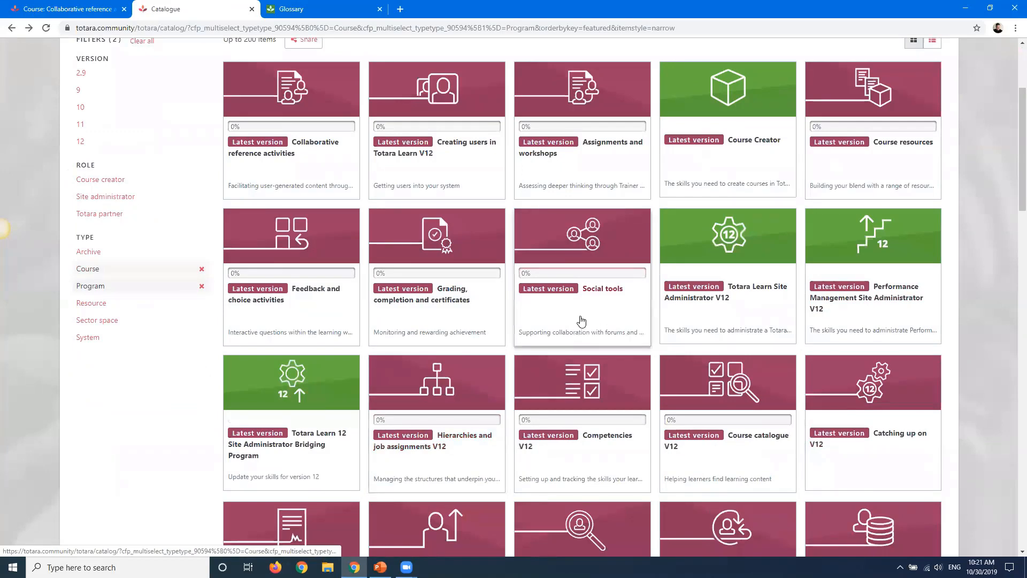
pyautogui.scroll(-4, 582, 321)
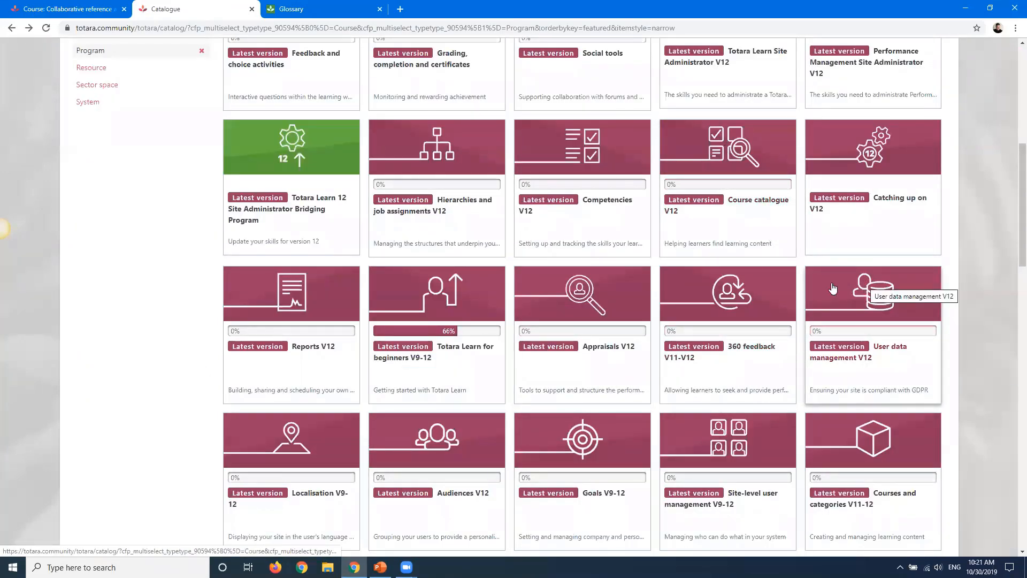
pyautogui.click(871, 295)
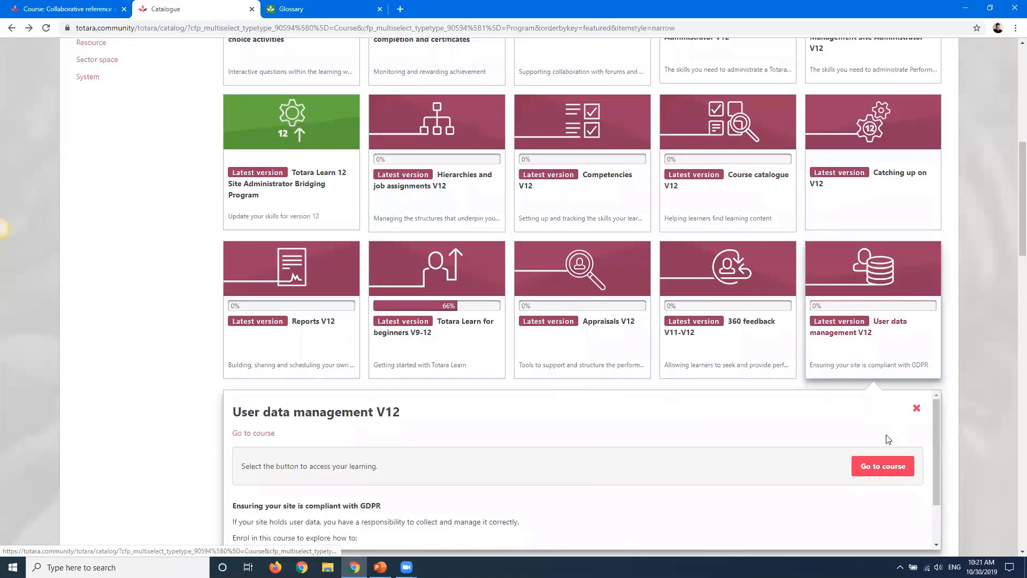
pyautogui.click(878, 466)
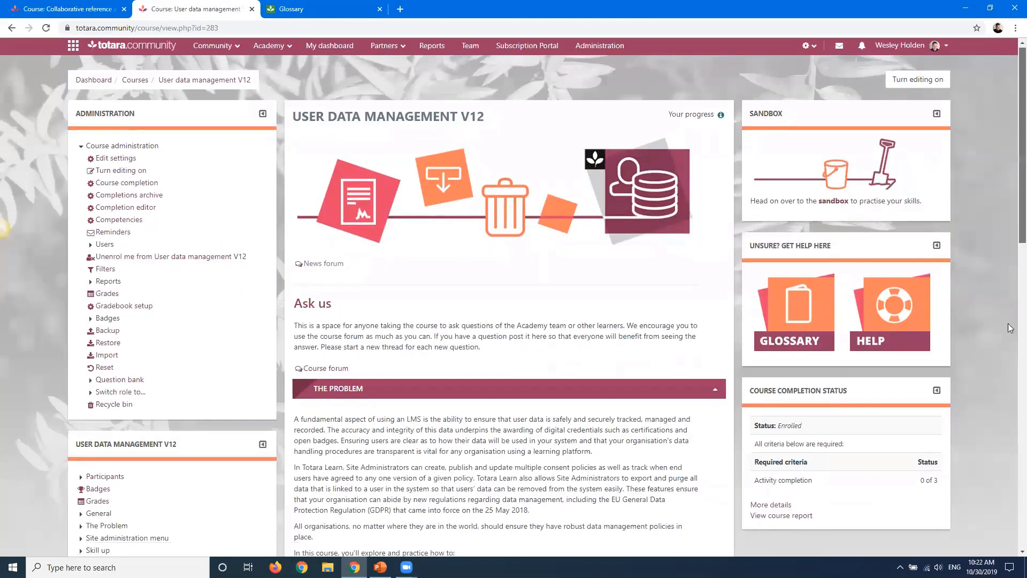
# Open the User data management best practice wiki from the course's Be the best section
pyautogui.scroll(-15, 1007, 370)
pyautogui.scroll(-3, 1007, 405)
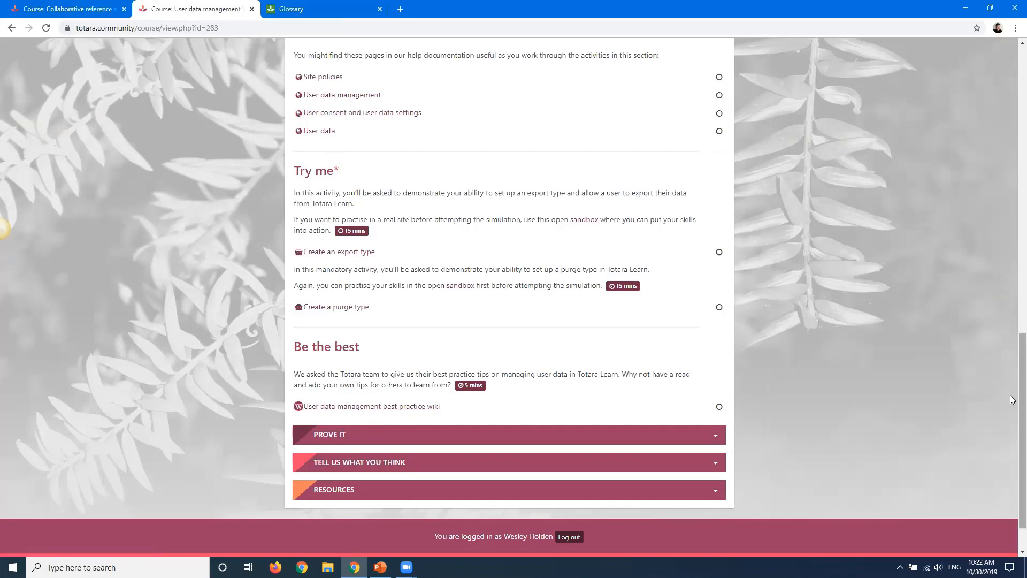
pyautogui.moveTo(1014, 417); pyautogui.dragTo(990, 431)
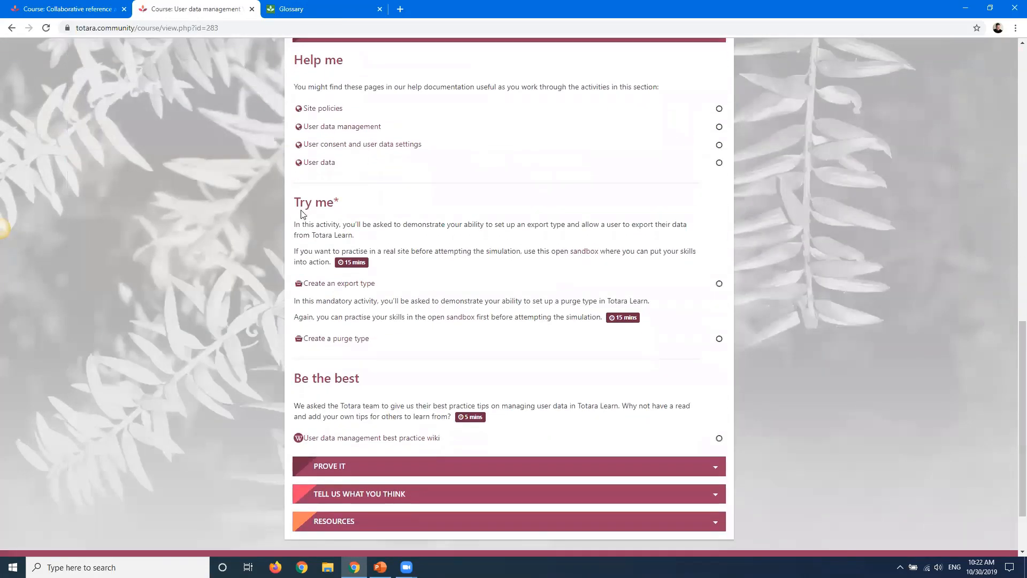
pyautogui.moveTo(360, 377); pyautogui.dragTo(294, 378)
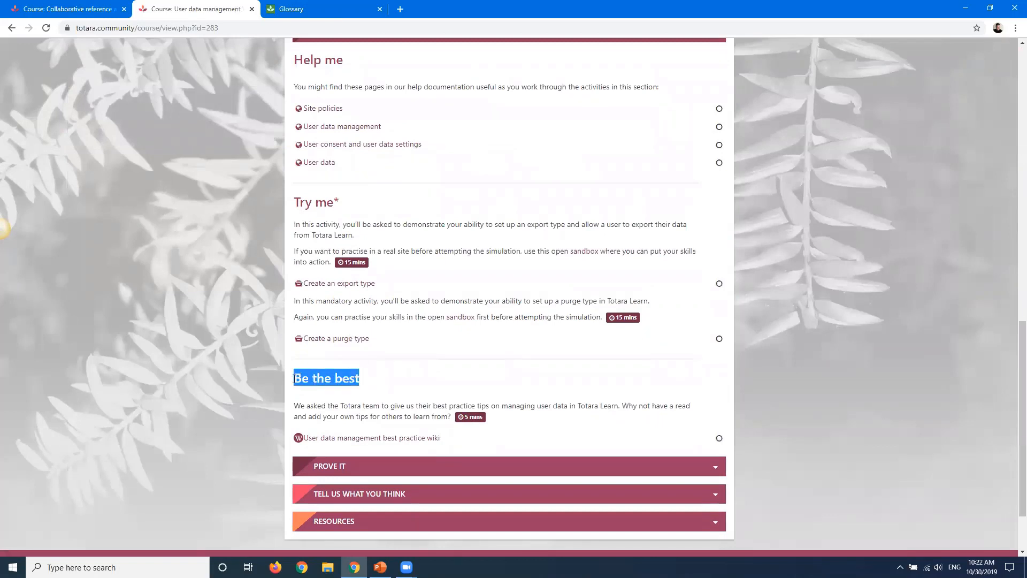
pyautogui.click(364, 439)
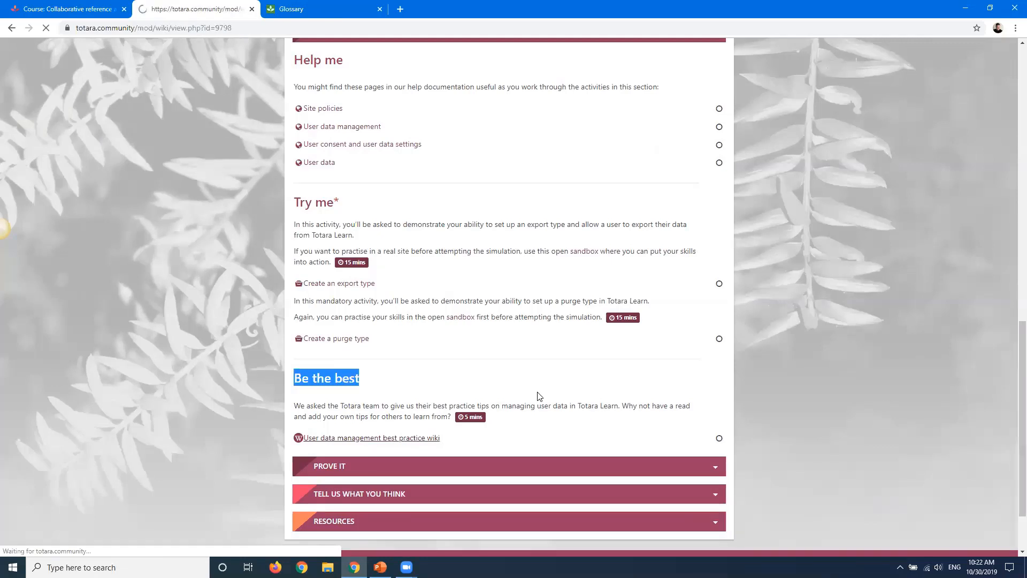
# Read through the sections of the User data management best practice wiki
pyautogui.scroll(-2, 408, 211)
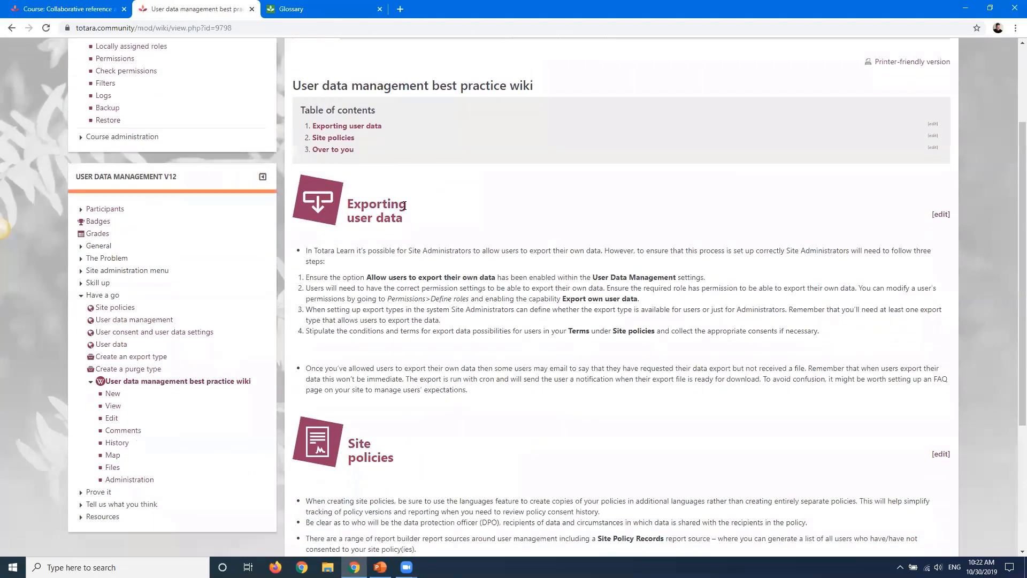
pyautogui.scroll(-1, 423, 241)
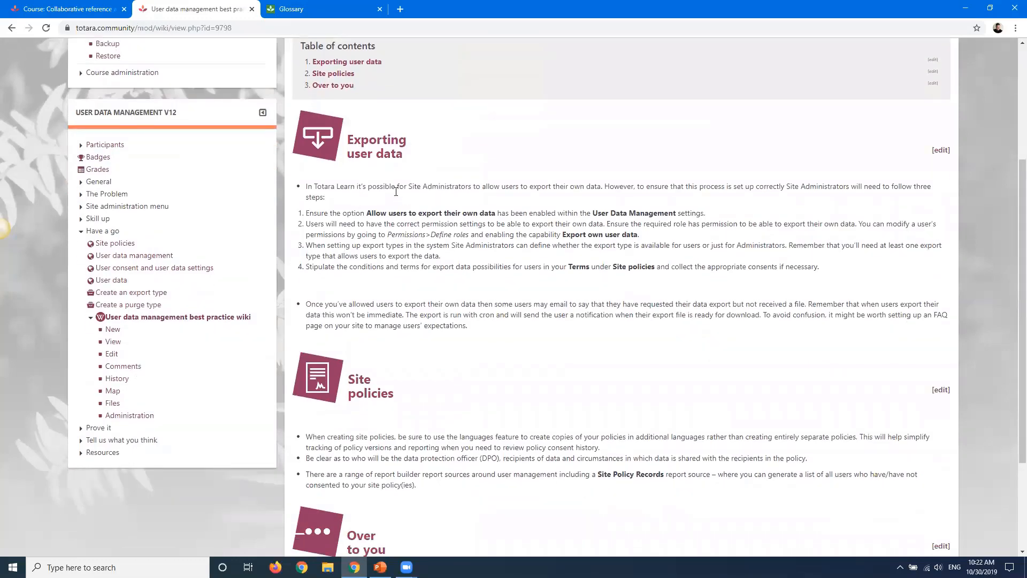
pyautogui.scroll(-3, 396, 191)
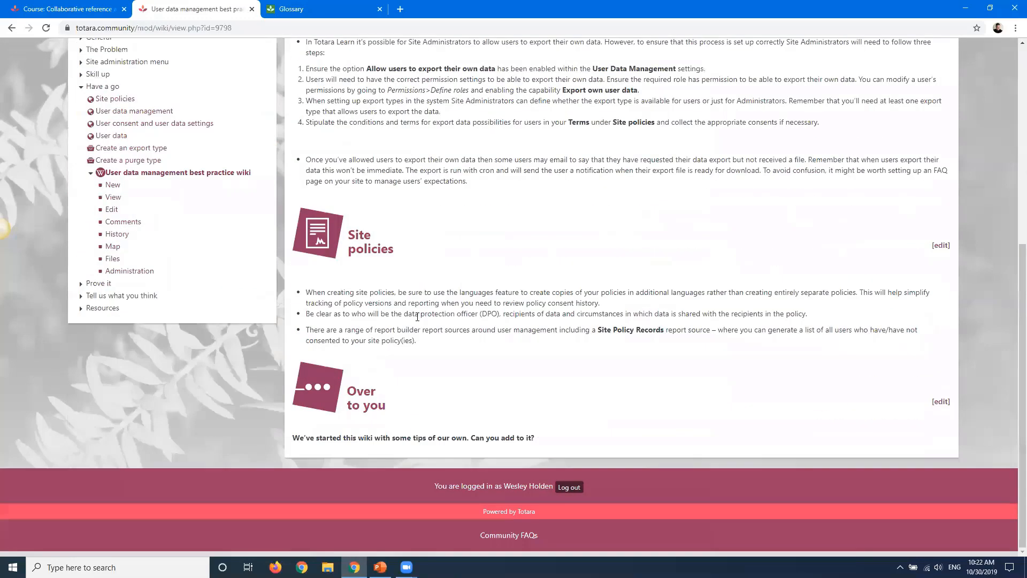
pyautogui.scroll(2, 383, 112)
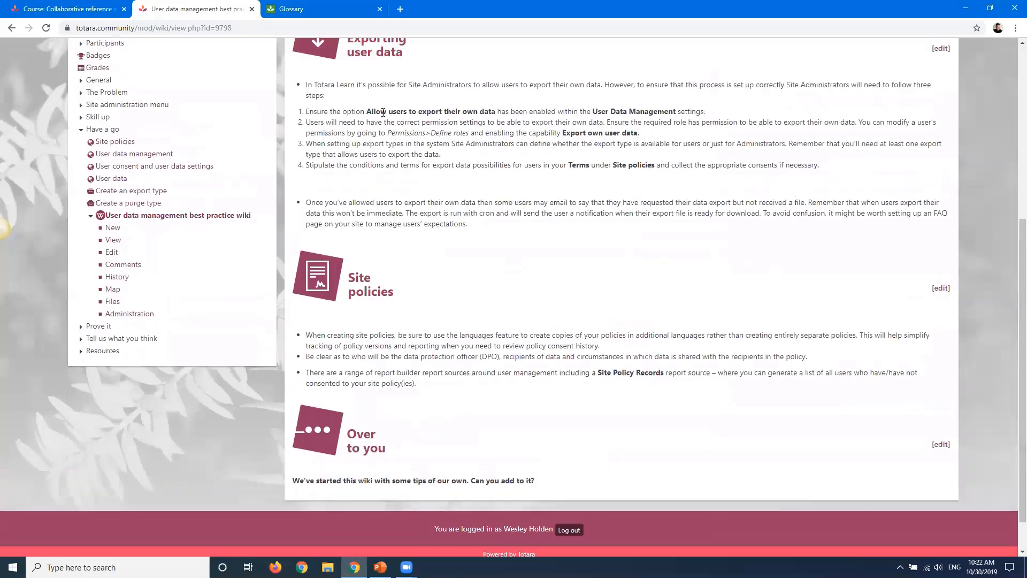
pyautogui.scroll(4, 370, 308)
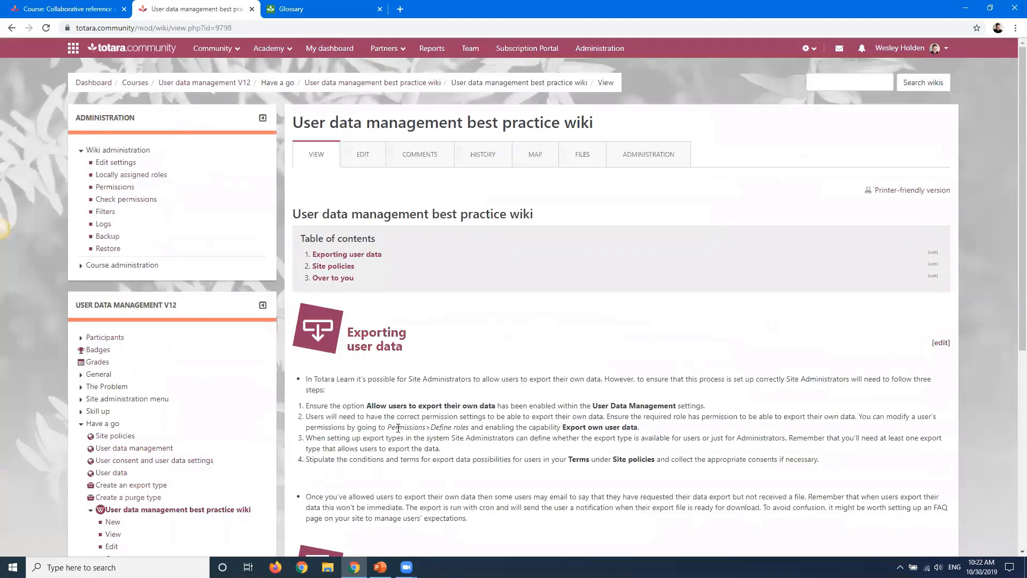
# Open the best practice wiki page in edit mode and scroll through its editable content
pyautogui.click(355, 157)
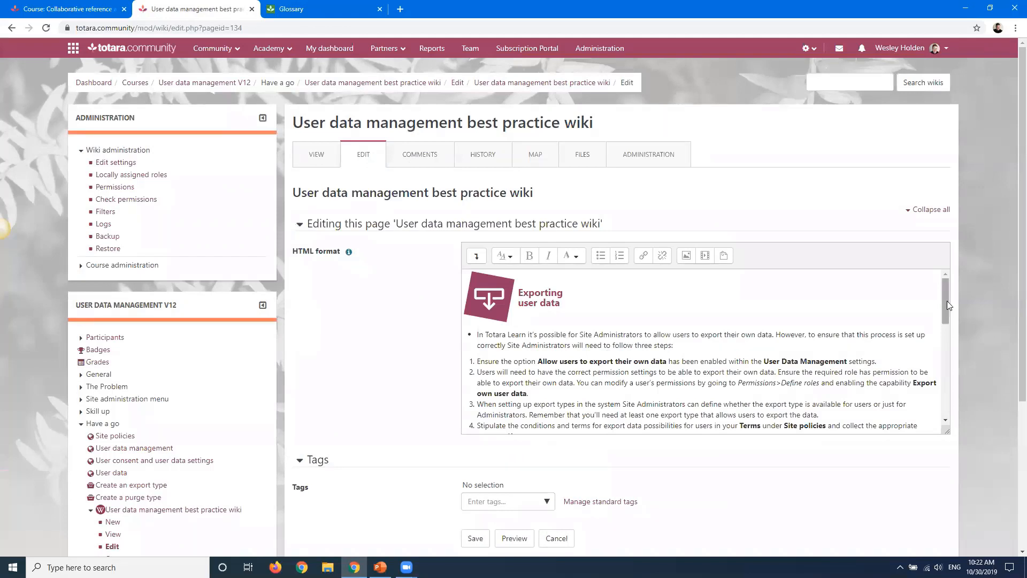
pyautogui.moveTo(946, 305); pyautogui.dragTo(946, 391)
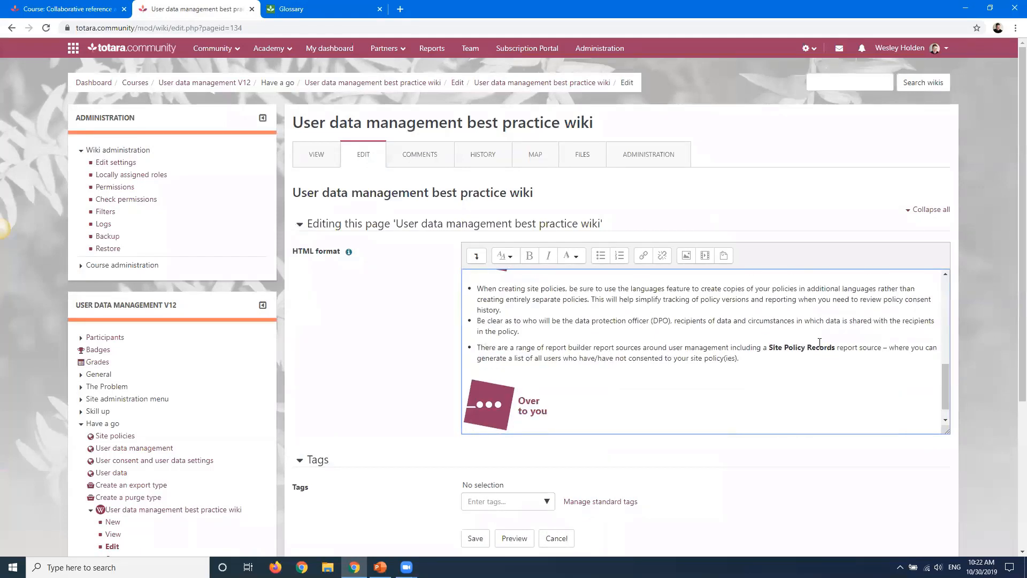
pyautogui.click(946, 421)
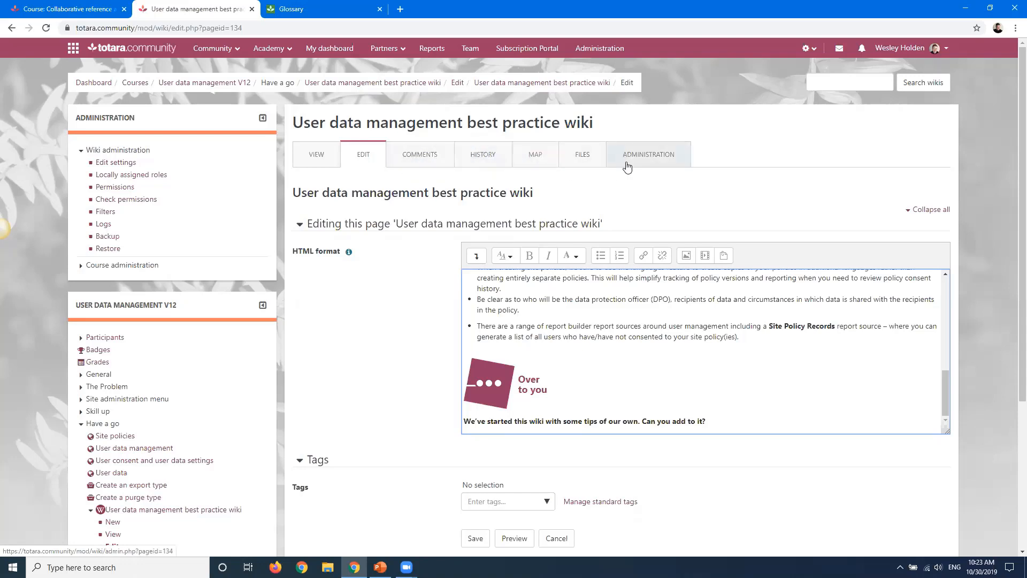
# Switch to the demo site and return to the Health and safety course page
pyautogui.click(46, 13)
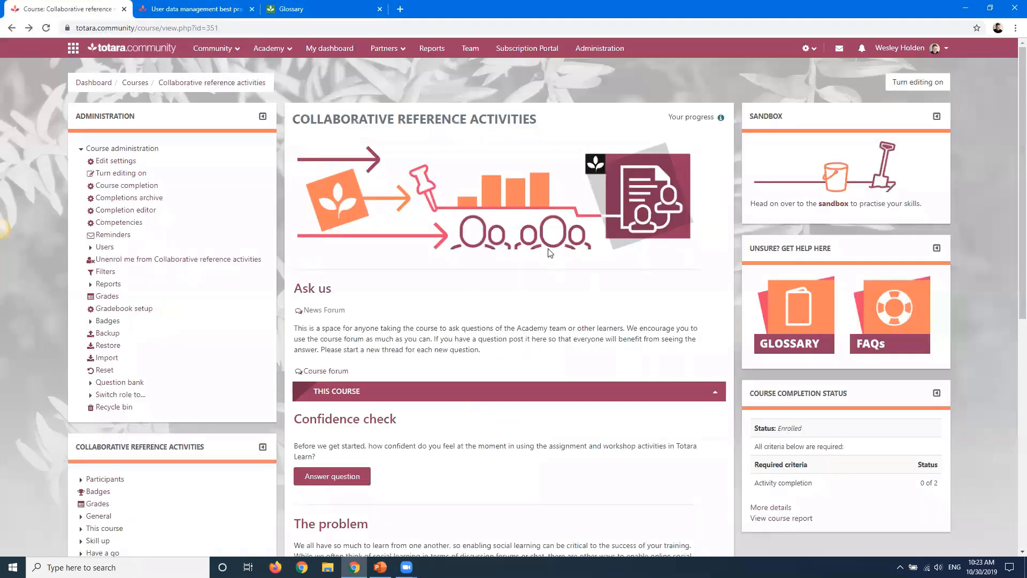
pyautogui.click(314, 8)
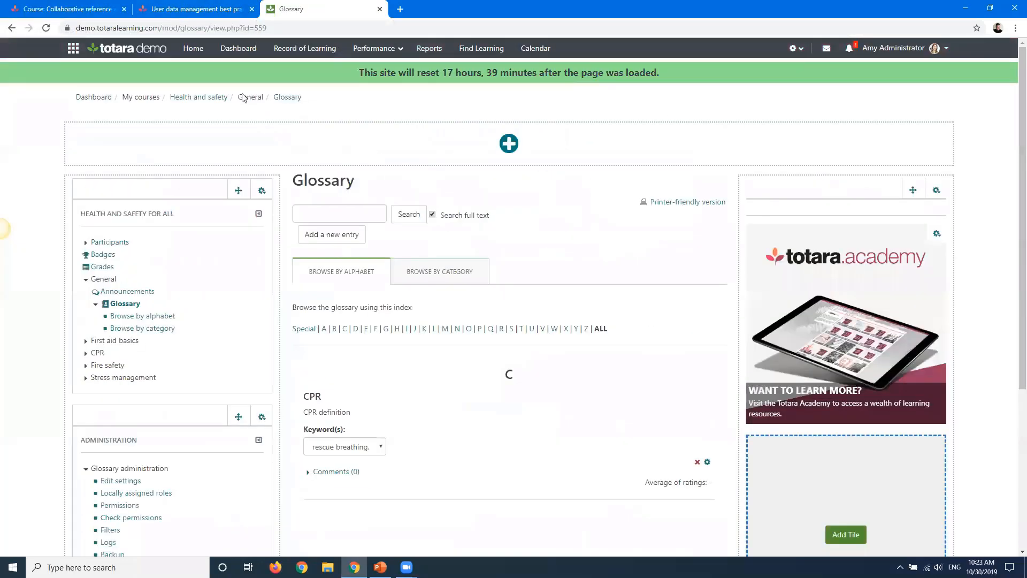
pyautogui.click(198, 98)
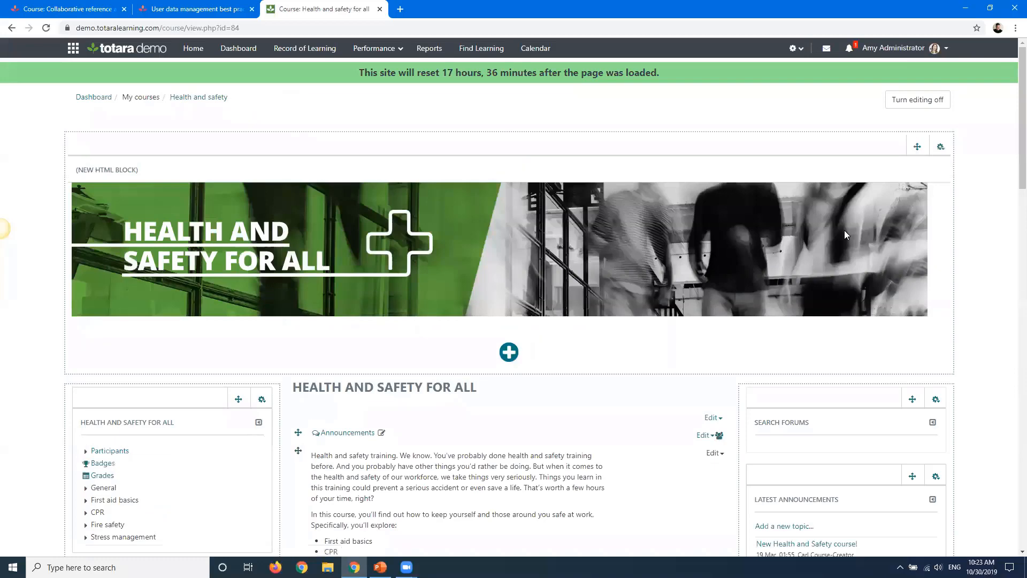
# Add a new Wiki activity to the course's General section
pyautogui.scroll(-8, 689, 270)
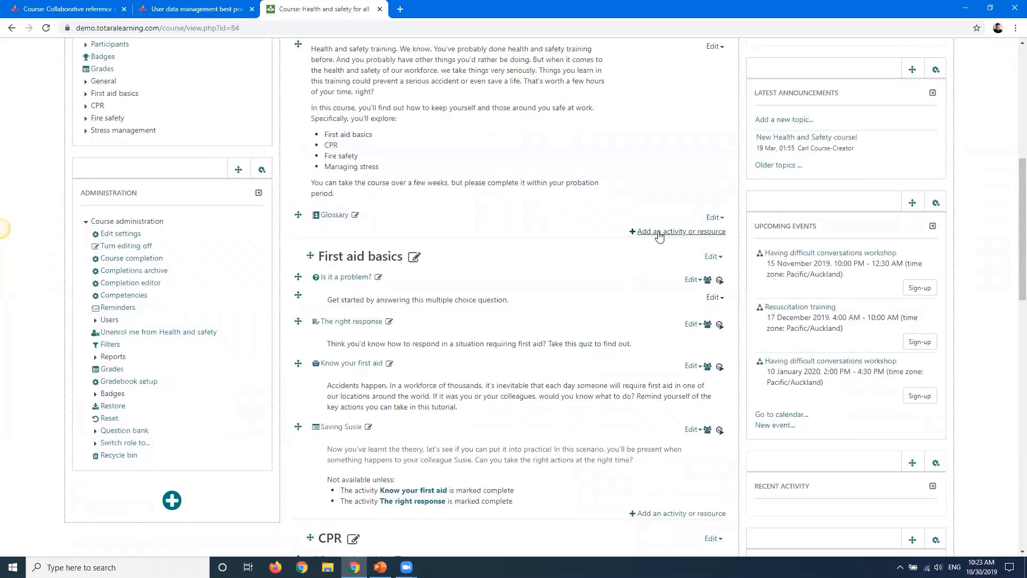
pyautogui.click(658, 232)
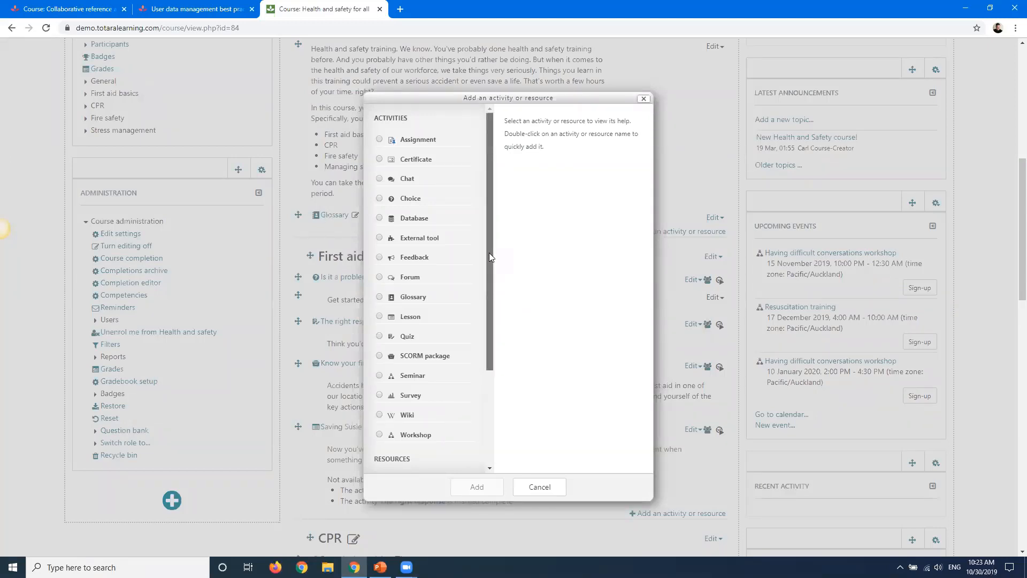
pyautogui.click(407, 415)
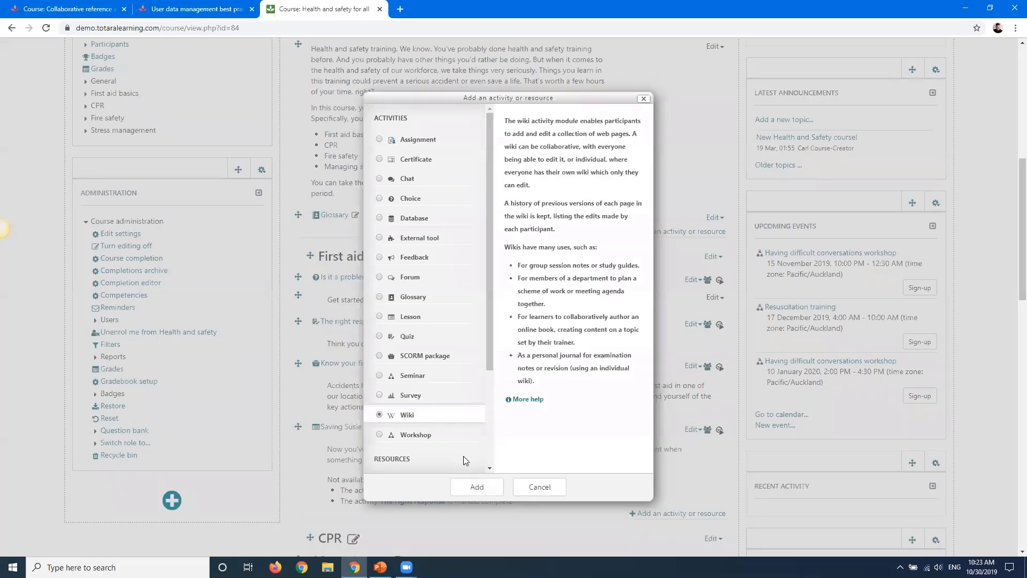
pyautogui.click(475, 488)
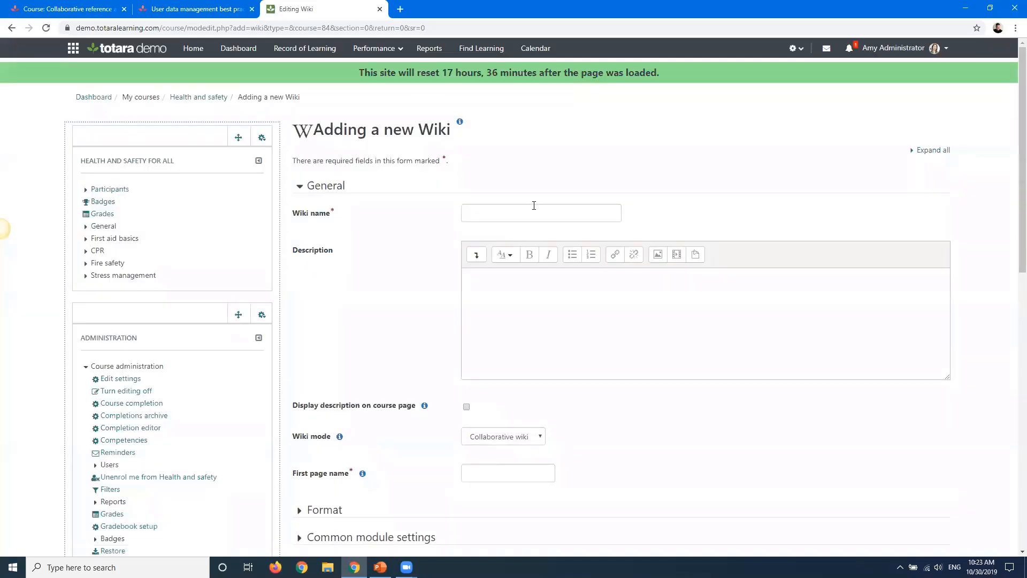
# Name the wiki "Wiki" and expand all sections of the settings form
pyautogui.click(530, 214)
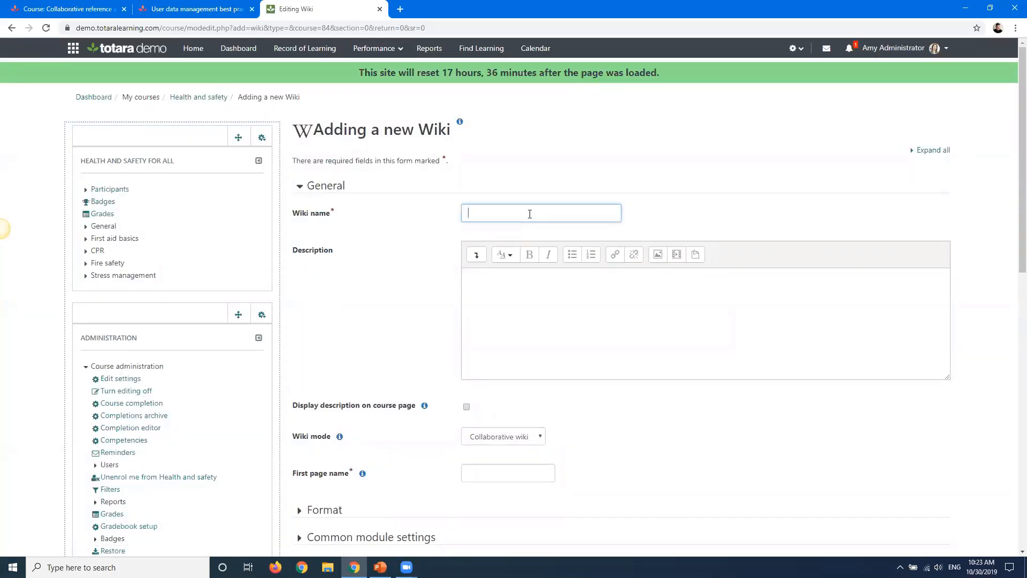
pyautogui.write('Wiki')
pyautogui.click(501, 304)
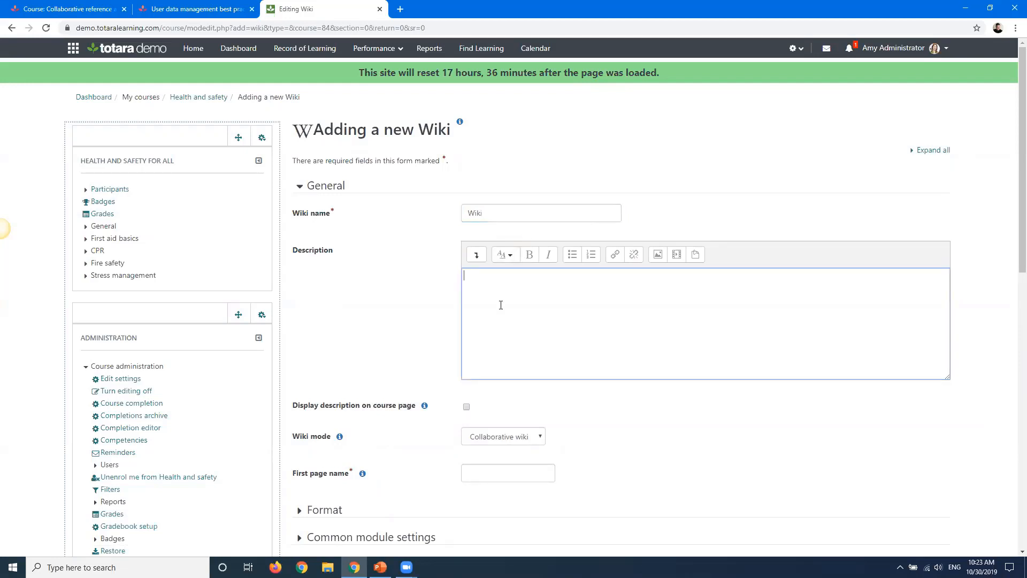
pyautogui.click(940, 150)
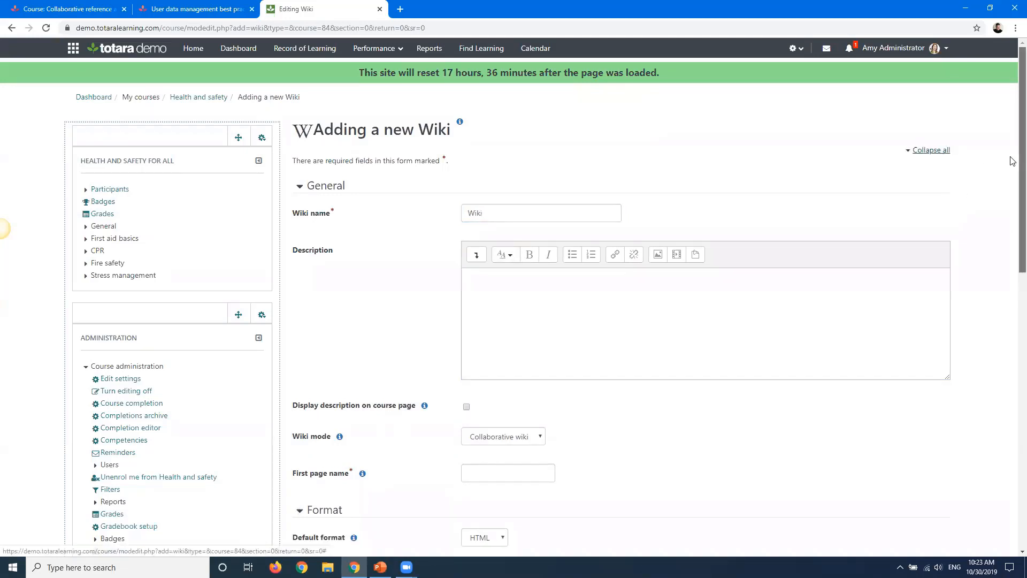
# Review the Wiki mode and Default format options and the description editor's full toolbar
pyautogui.scroll(-5, 1011, 214)
pyautogui.click(538, 191)
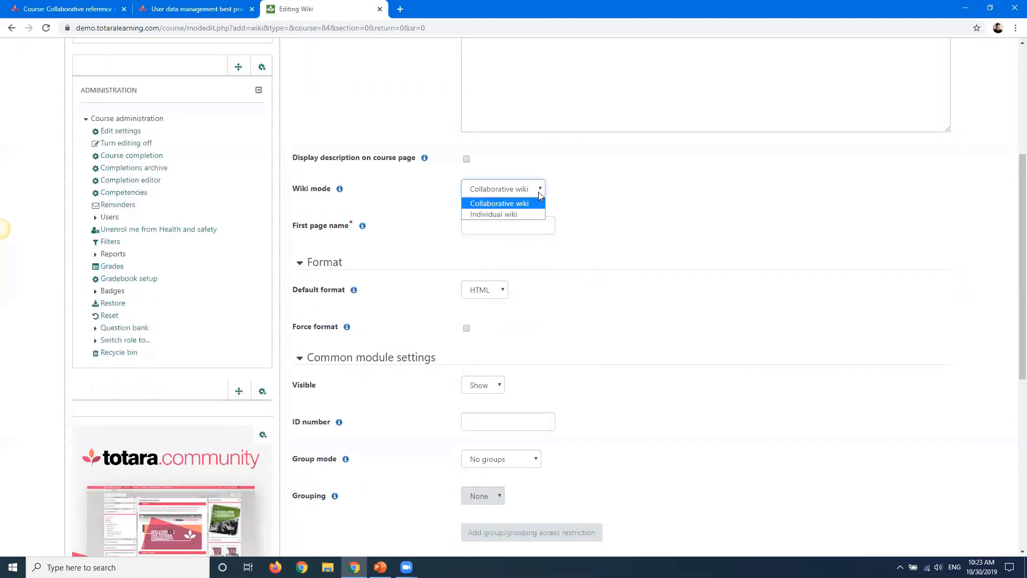
pyautogui.click(521, 185)
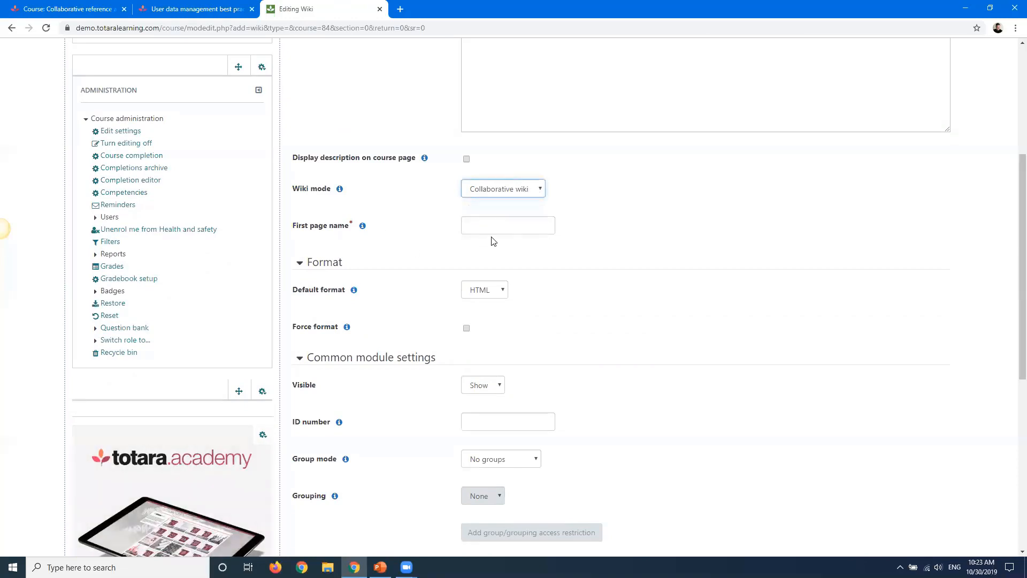
pyautogui.click(493, 289)
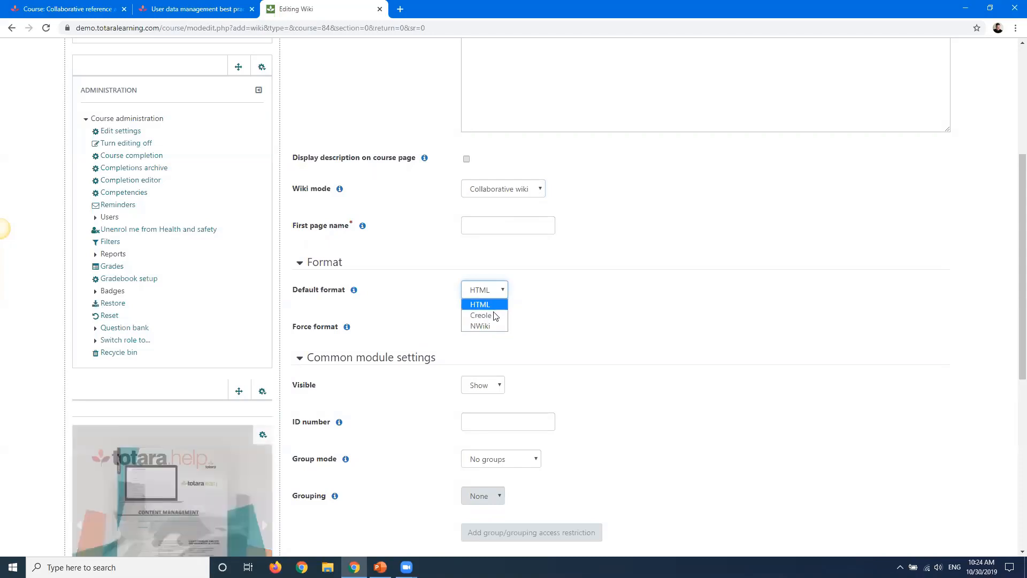
pyautogui.click(463, 293)
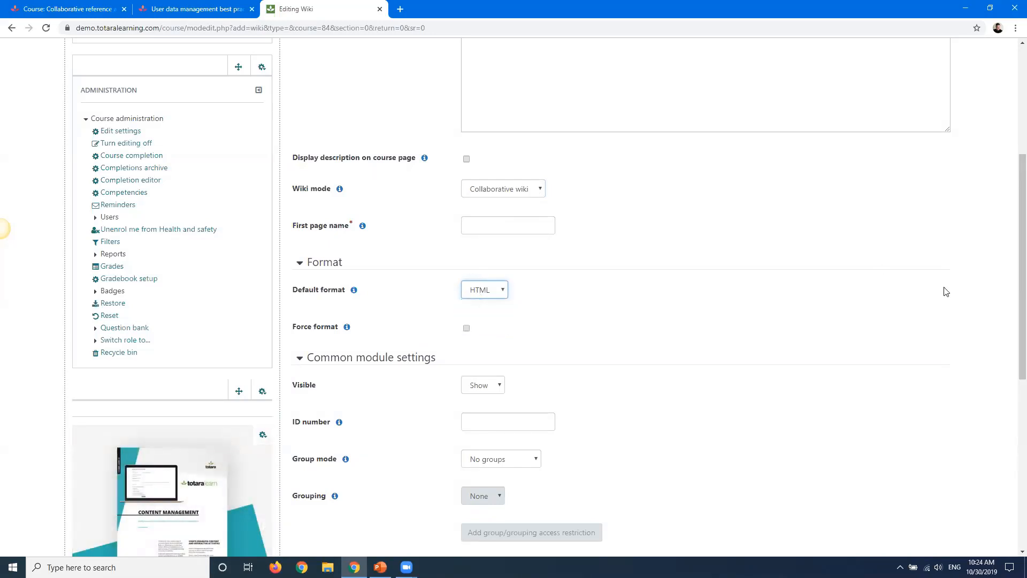
pyautogui.moveTo(1012, 335); pyautogui.dragTo(1013, 275)
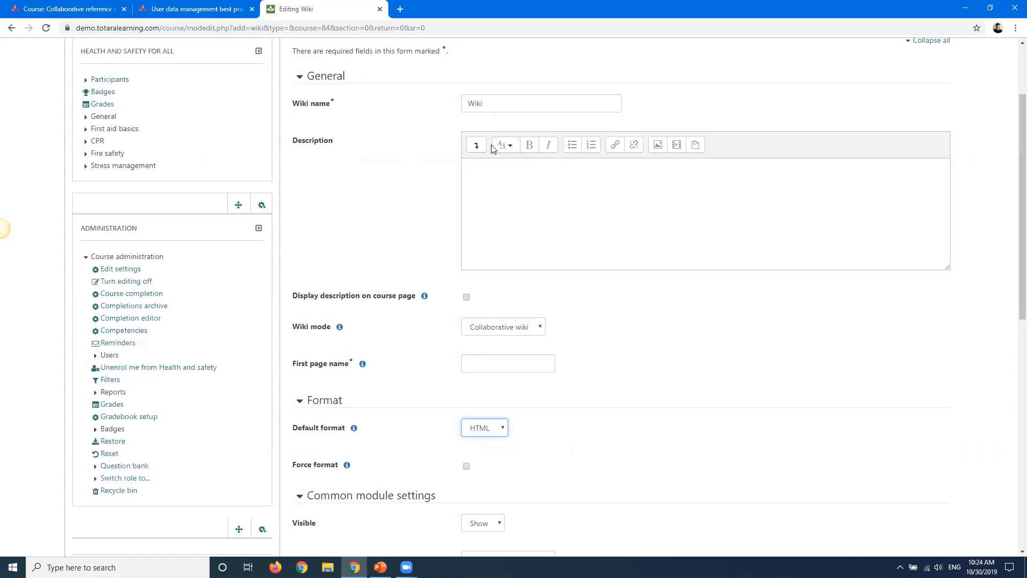
pyautogui.click(476, 144)
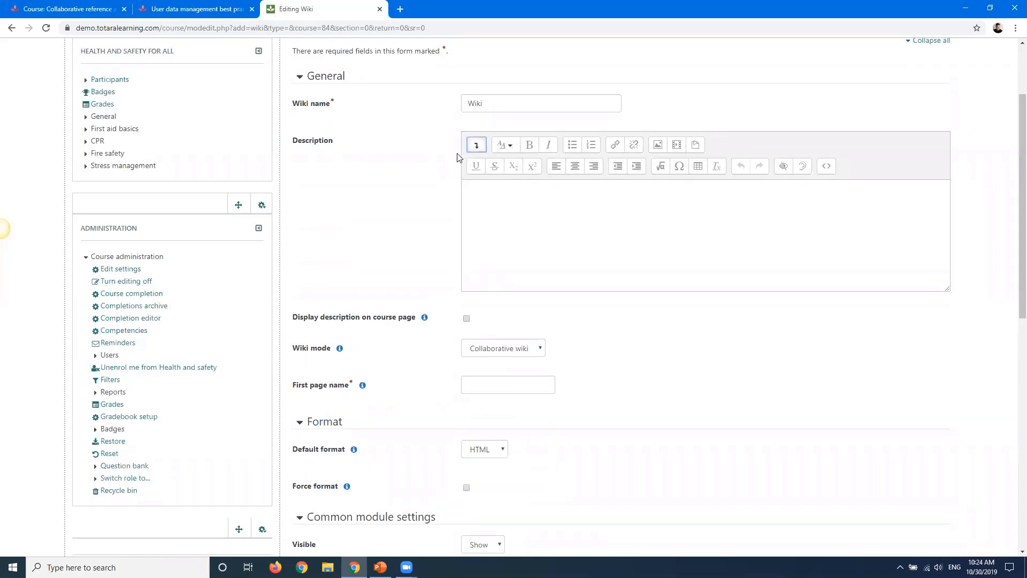
pyautogui.scroll(-1, 1012, 271)
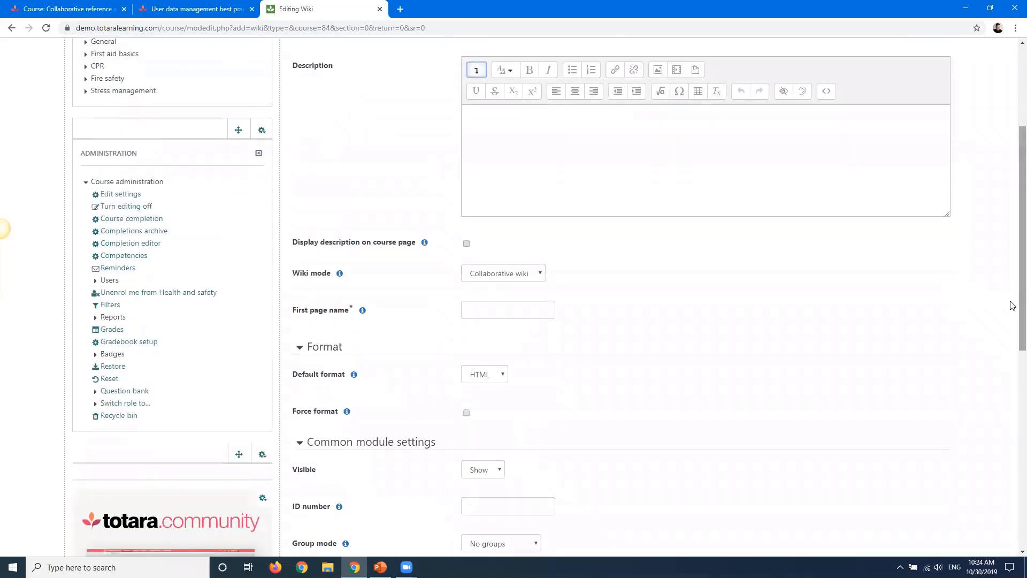
pyautogui.click(504, 147)
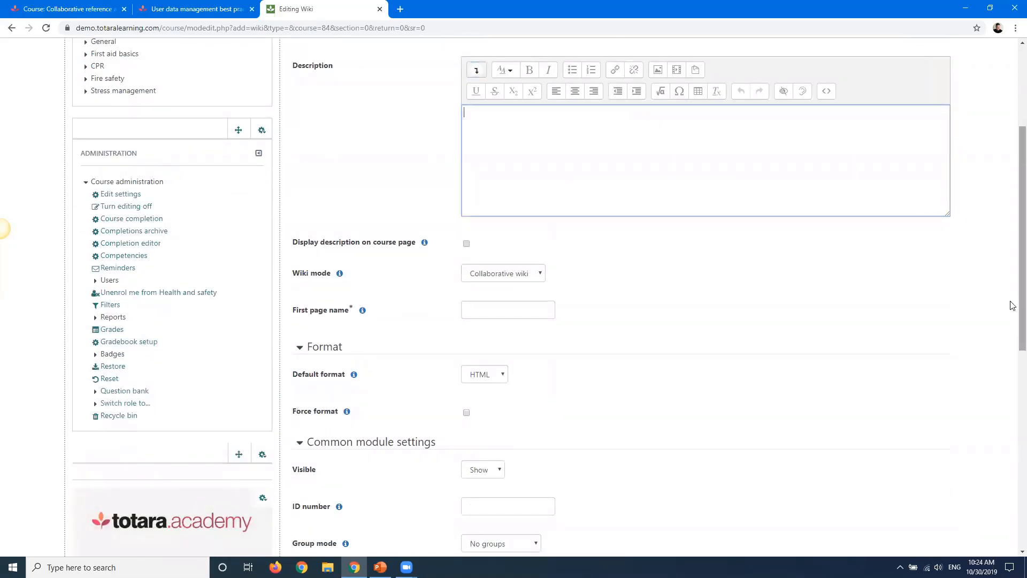
# Set the wiki mode to Individual wiki and the first page name to Home
pyautogui.scroll(-2, 1011, 321)
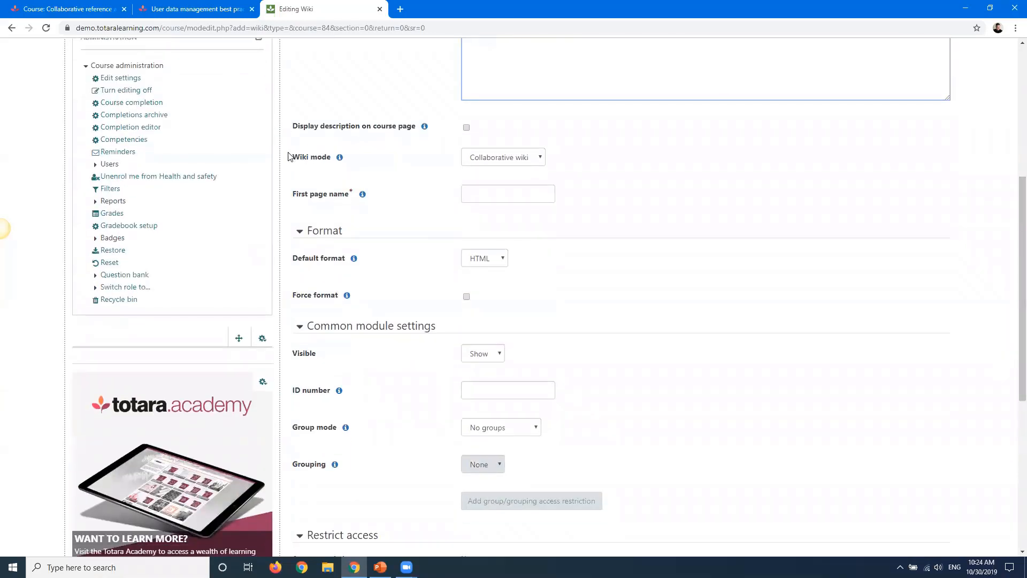
pyautogui.moveTo(289, 156); pyautogui.dragTo(332, 157)
pyautogui.click(523, 165)
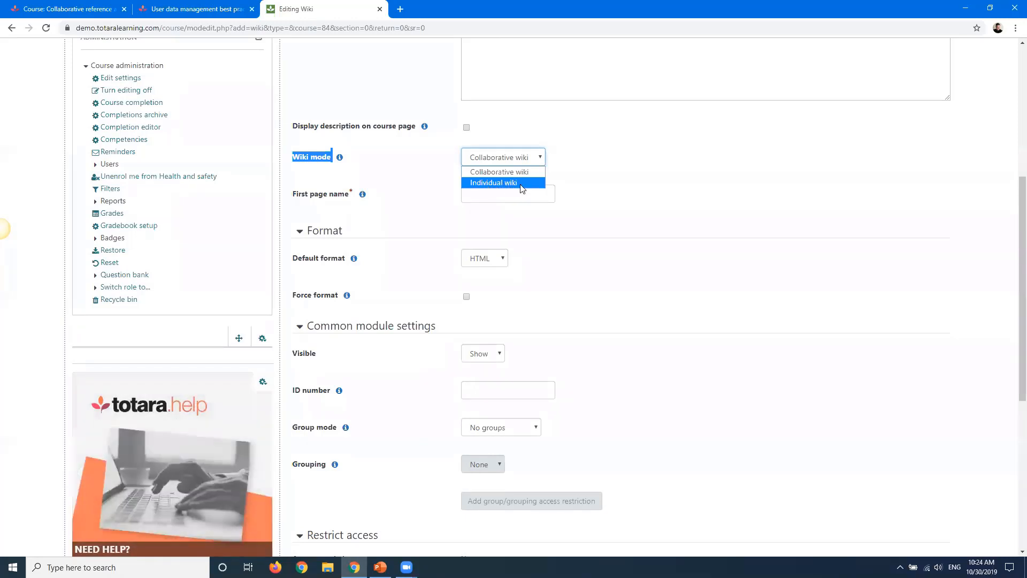
pyautogui.click(521, 184)
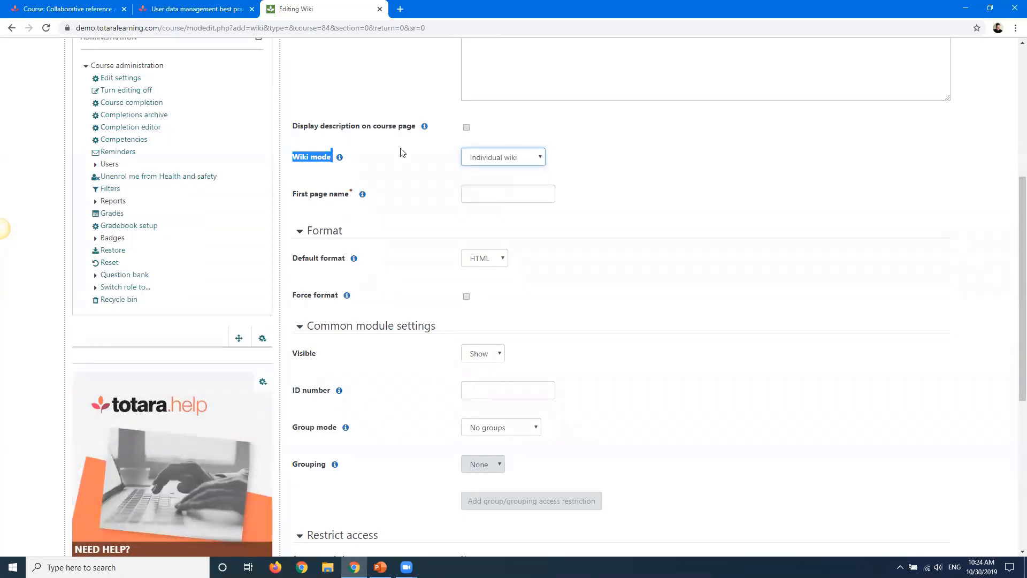
pyautogui.click(447, 161)
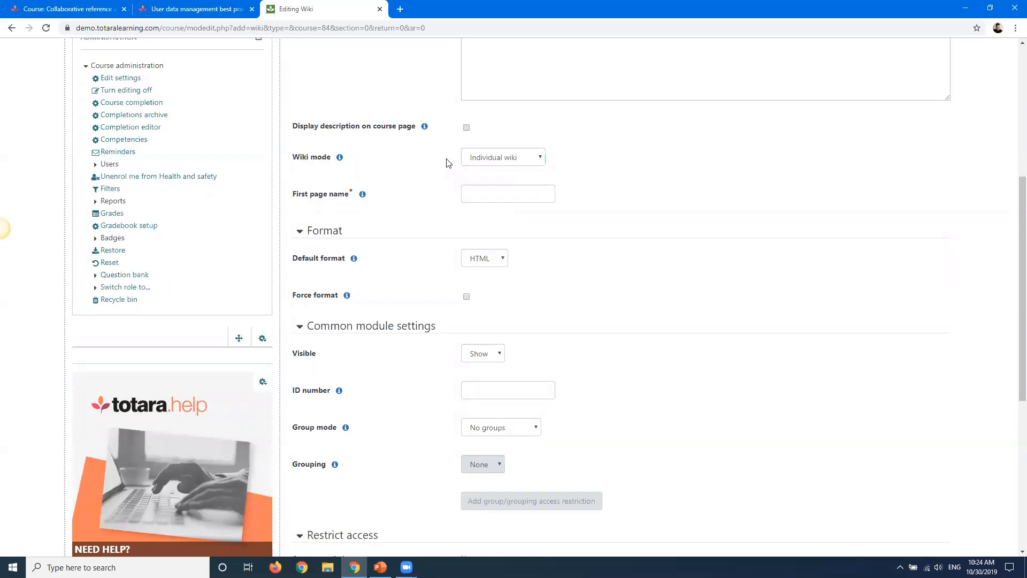
pyautogui.click(488, 196)
pyautogui.write('Home')
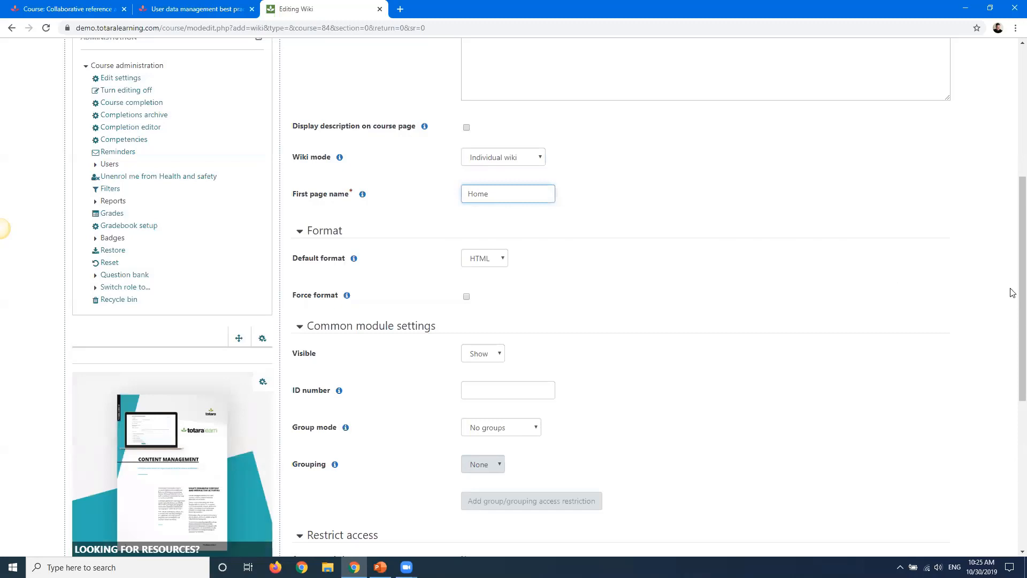
# Review the Group mode options in the common module settings
pyautogui.moveTo(1021, 293); pyautogui.dragTo(1020, 319)
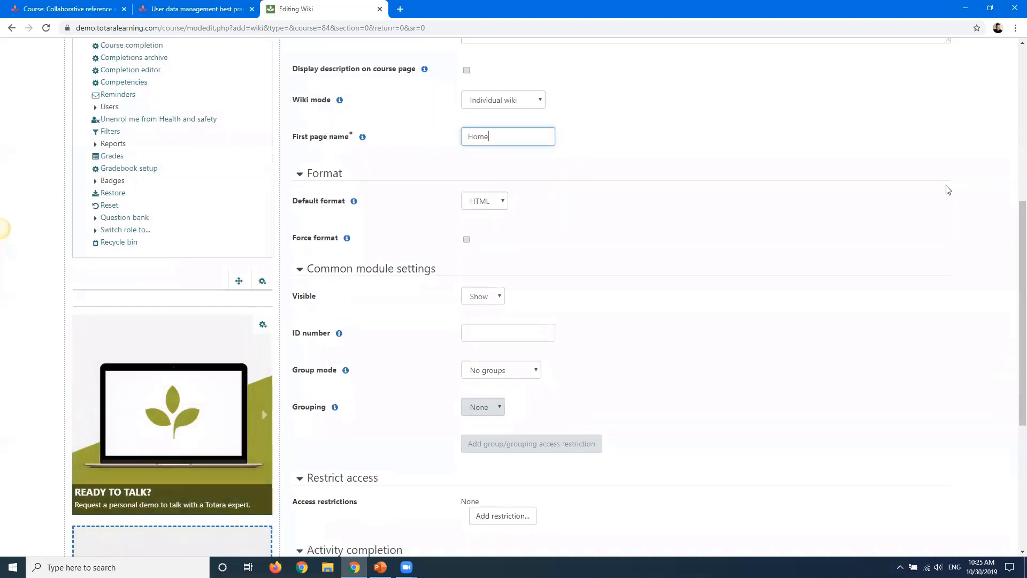
pyautogui.moveTo(1021, 254); pyautogui.dragTo(1012, 340)
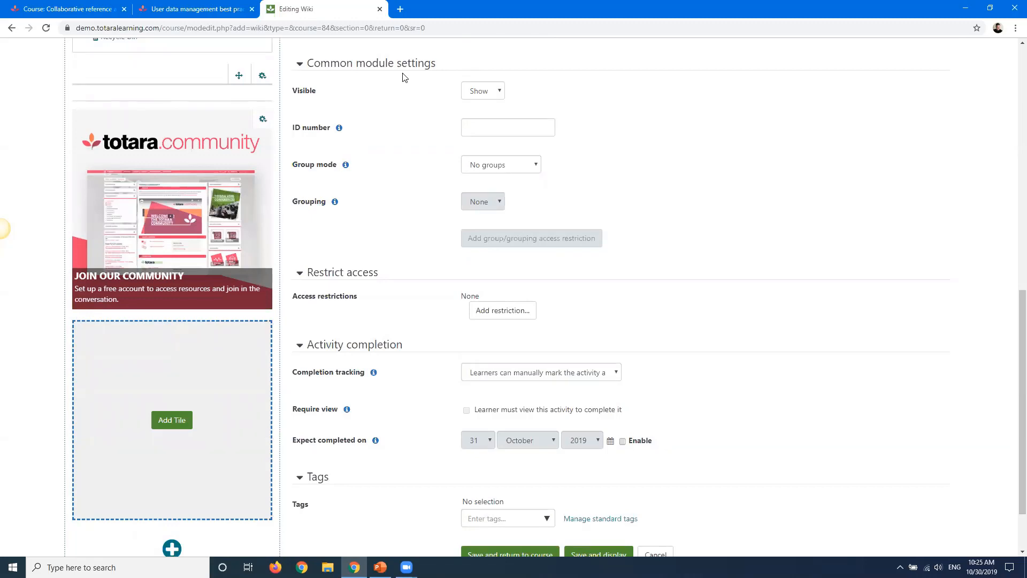
pyautogui.moveTo(289, 164); pyautogui.dragTo(330, 173)
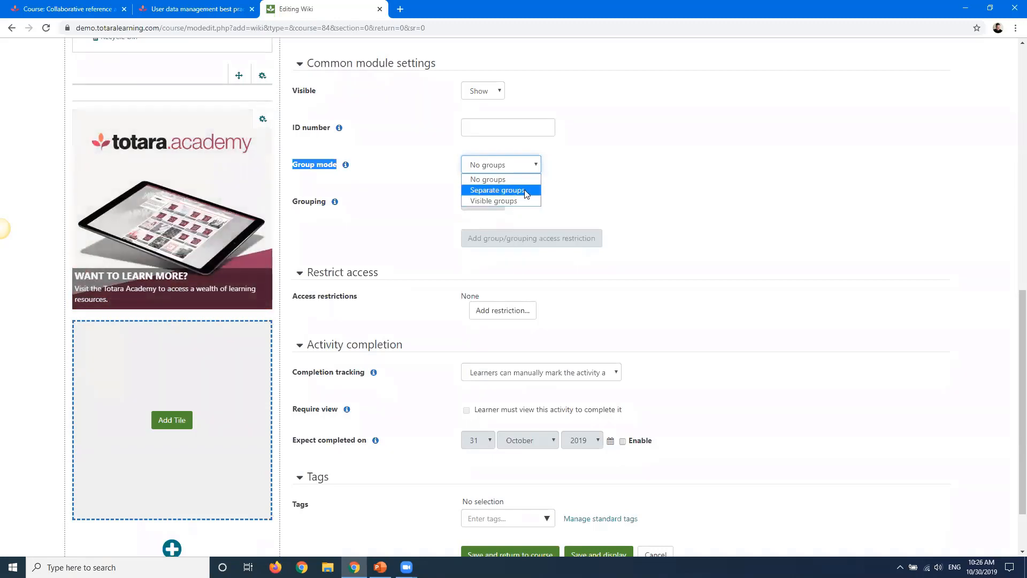
pyautogui.click(587, 179)
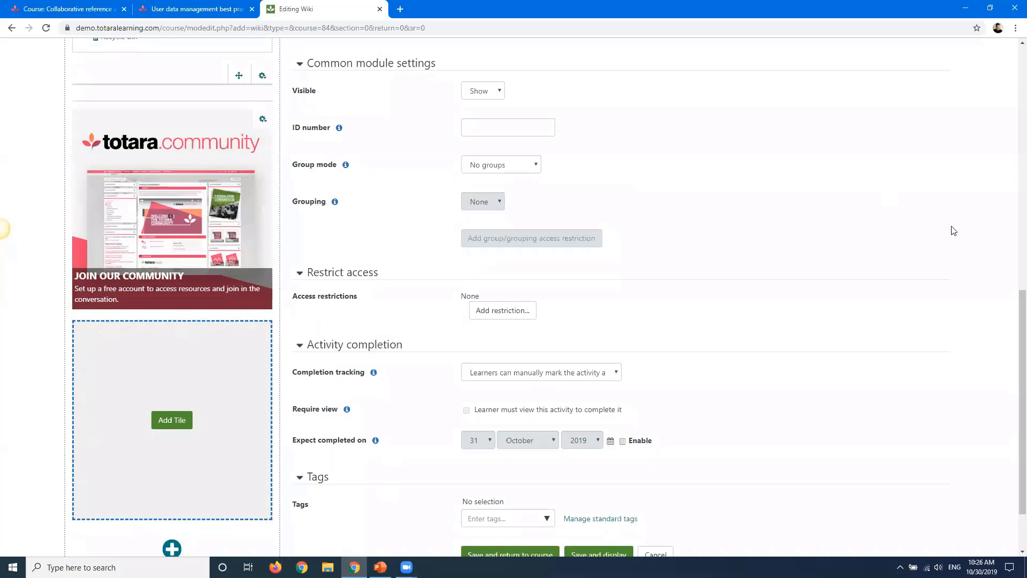
# Review the available access restriction types without adding one
pyautogui.scroll(-3, 1013, 309)
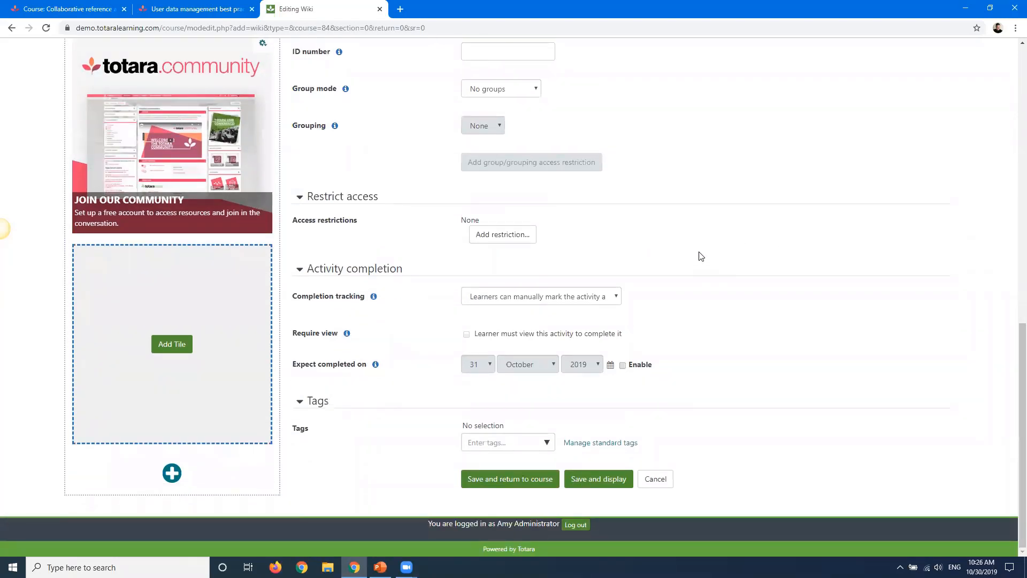
pyautogui.click(498, 235)
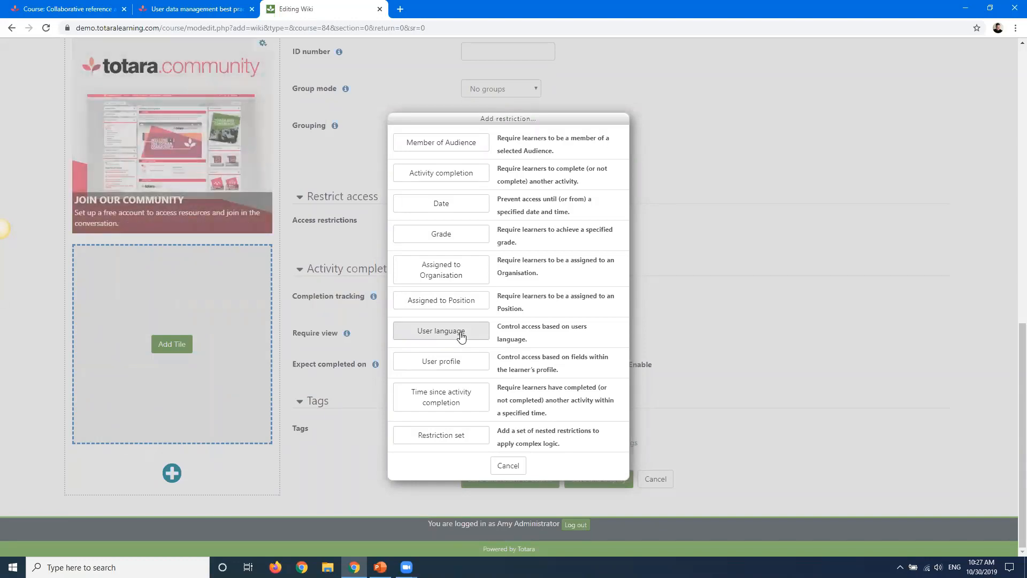
pyautogui.click(508, 465)
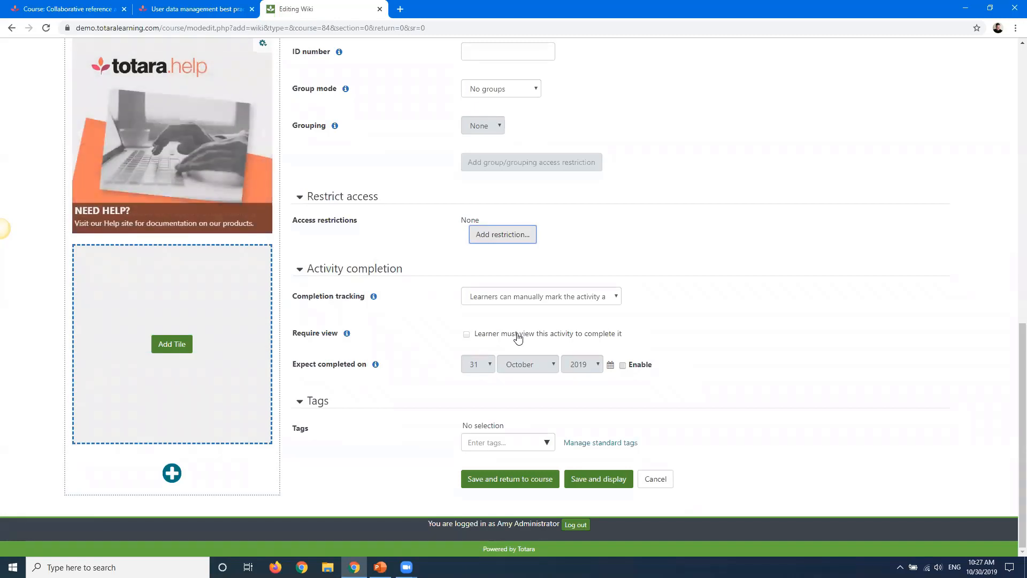
# Save and display the wiki, then create its Home page in HTML format
pyautogui.click(593, 487)
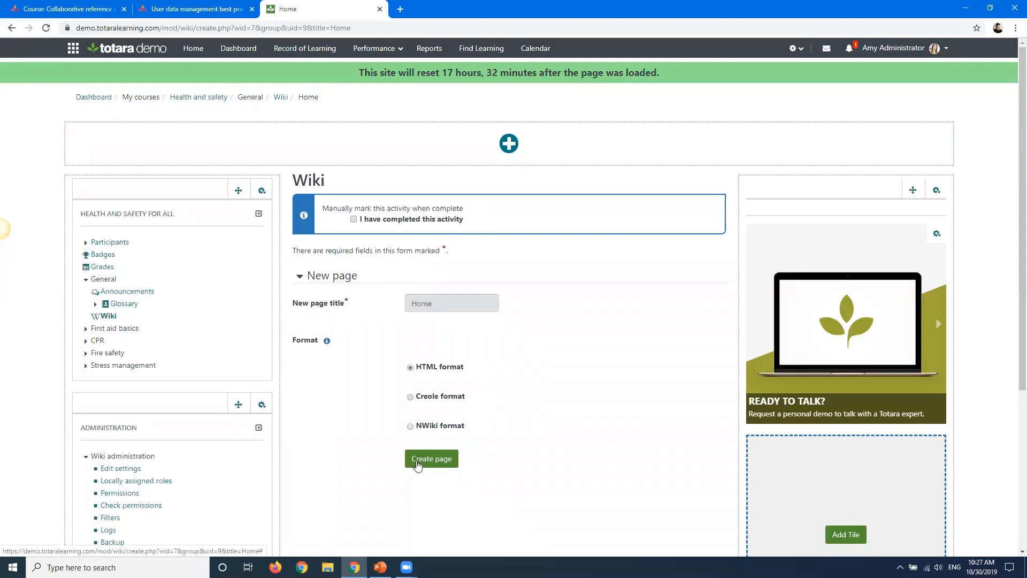
pyautogui.click(416, 460)
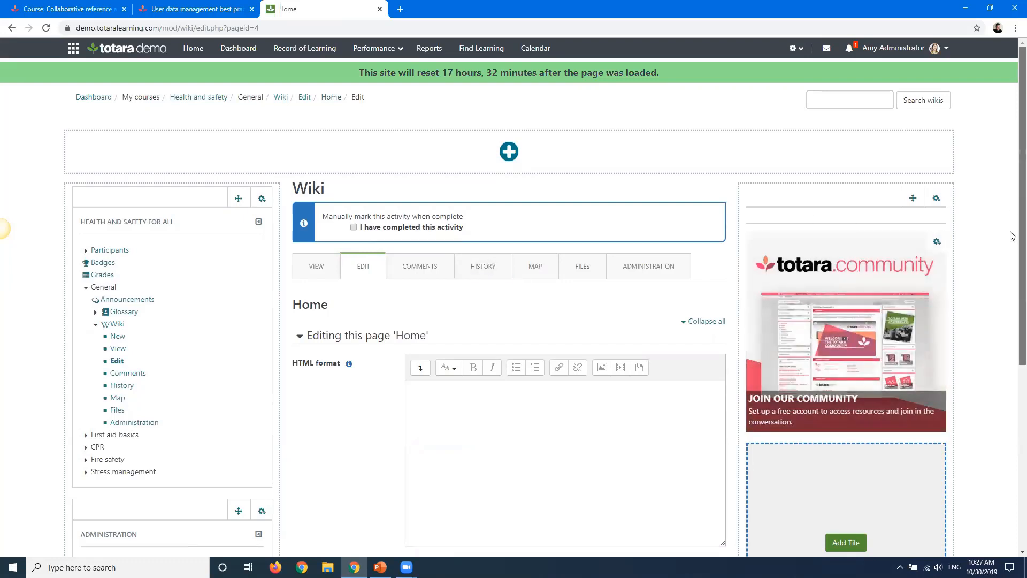
pyautogui.scroll(-3, 1013, 300)
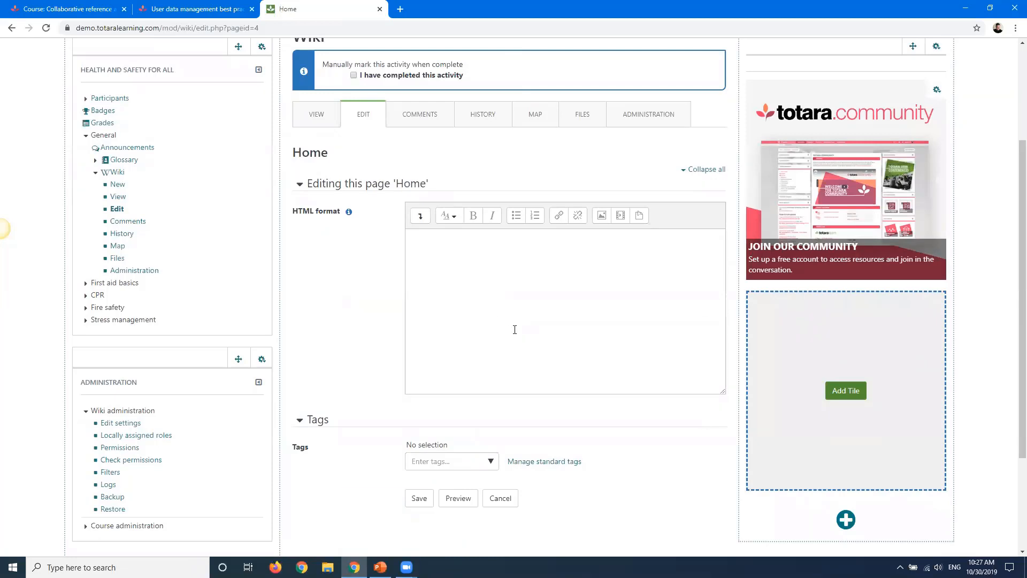
# Write the Home page's opening sentence "this would be the irst page of my wiki."
pyautogui.click(484, 267)
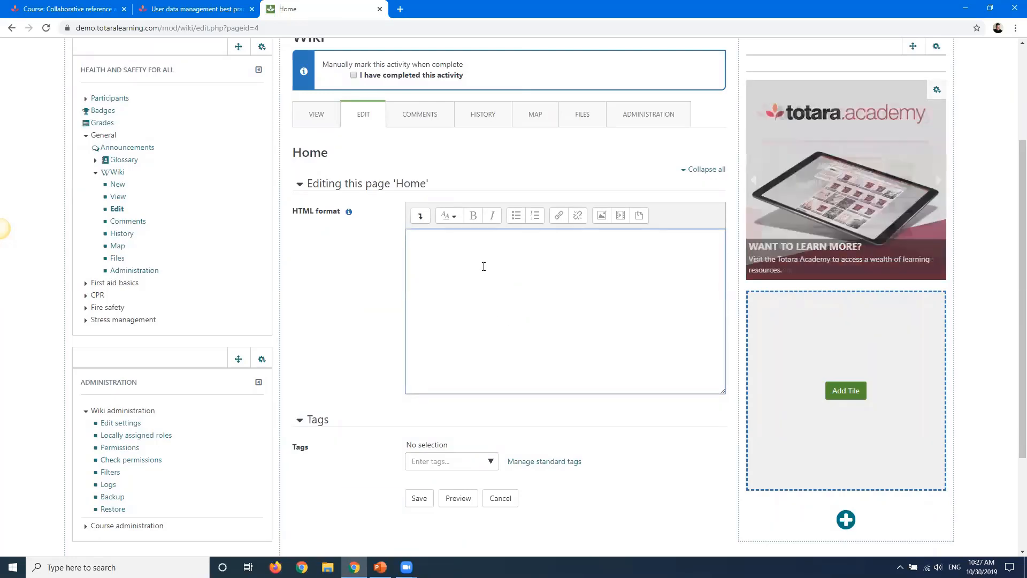
pyautogui.write('this would be ')
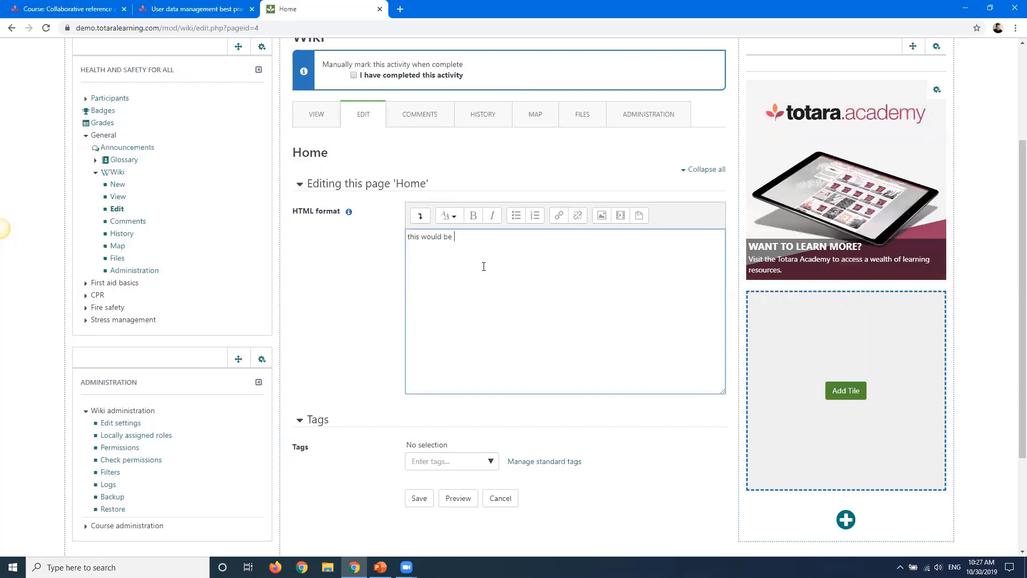
pyautogui.write('the irst page of my wiki.')
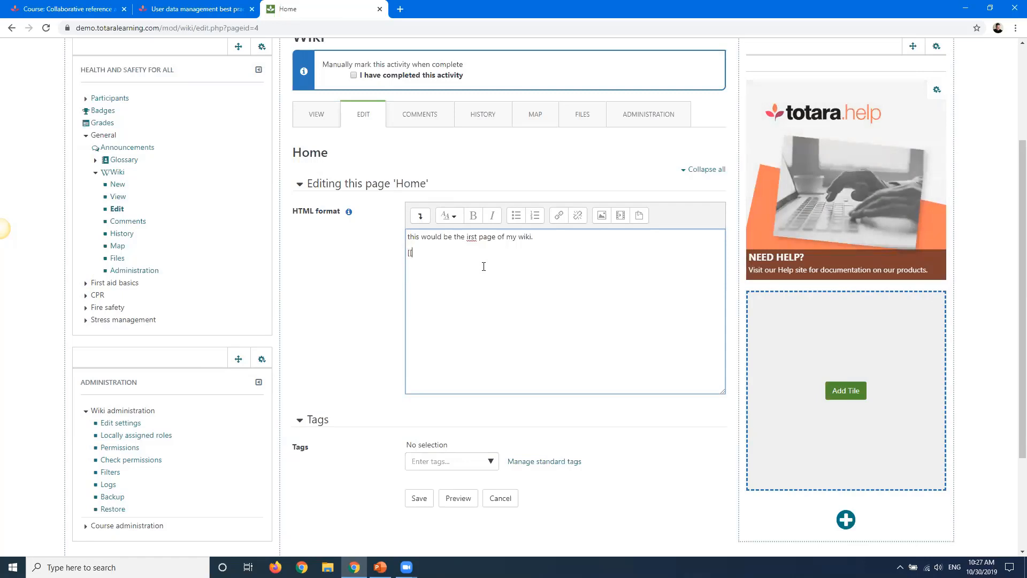
# Add wiki links [[pge on topic one]] and [[page on topic two]] on separate lines and save the Home page
pyautogui.write('[[')
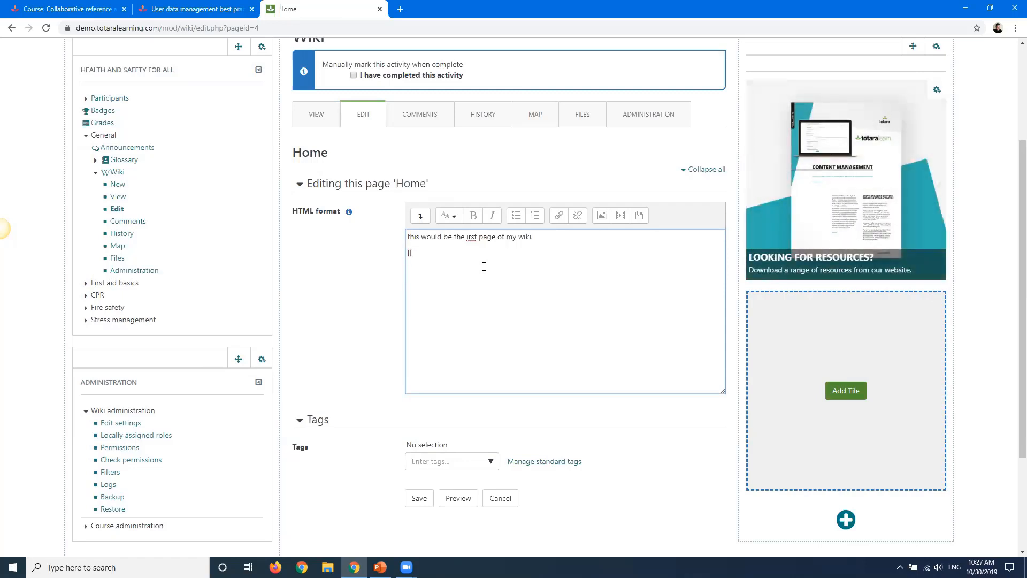
pyautogui.write('pge on topic one]] [[')
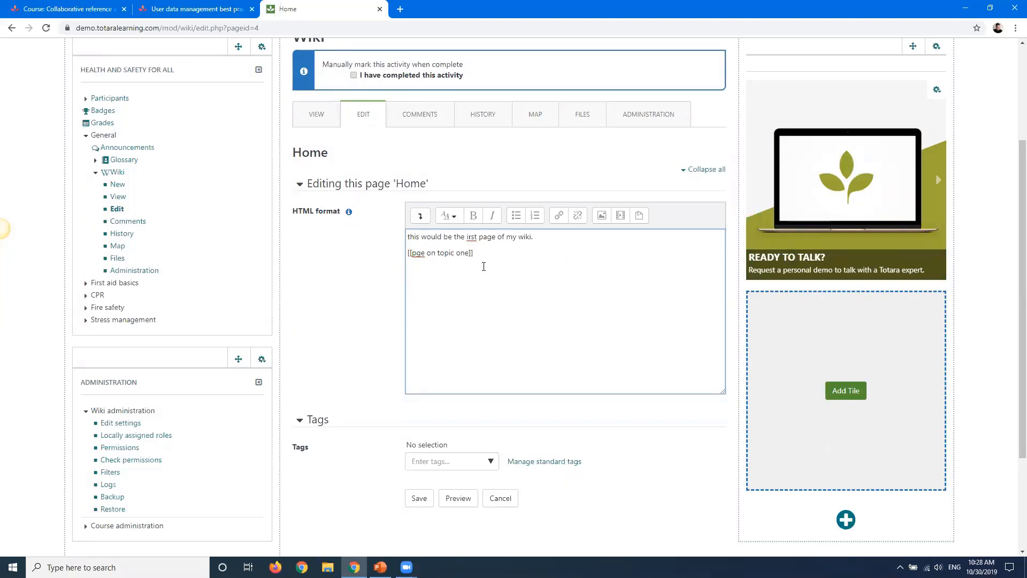
pyautogui.write('page on topic two')
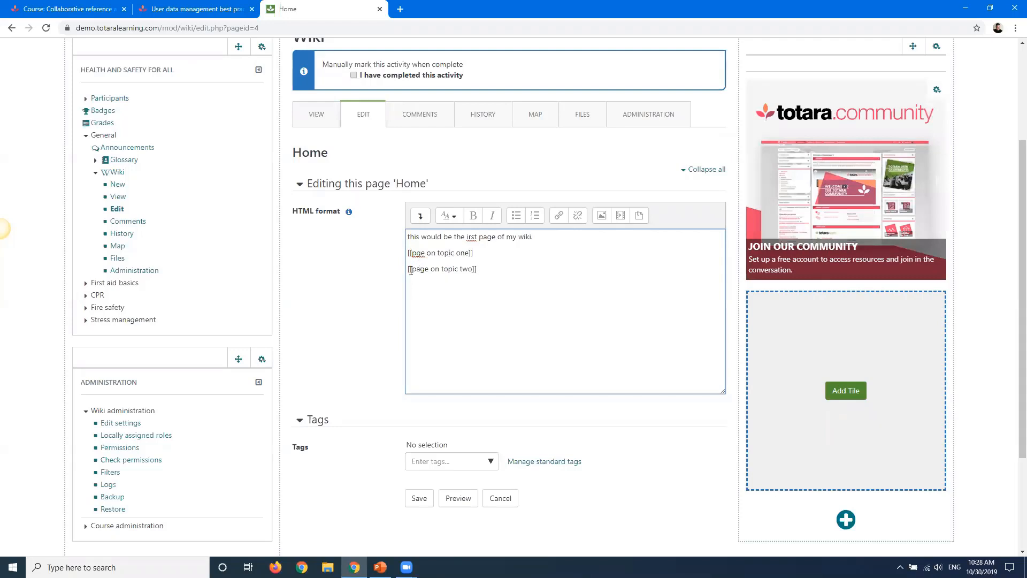
pyautogui.click(391, 295)
pyautogui.scroll(-2, 391, 297)
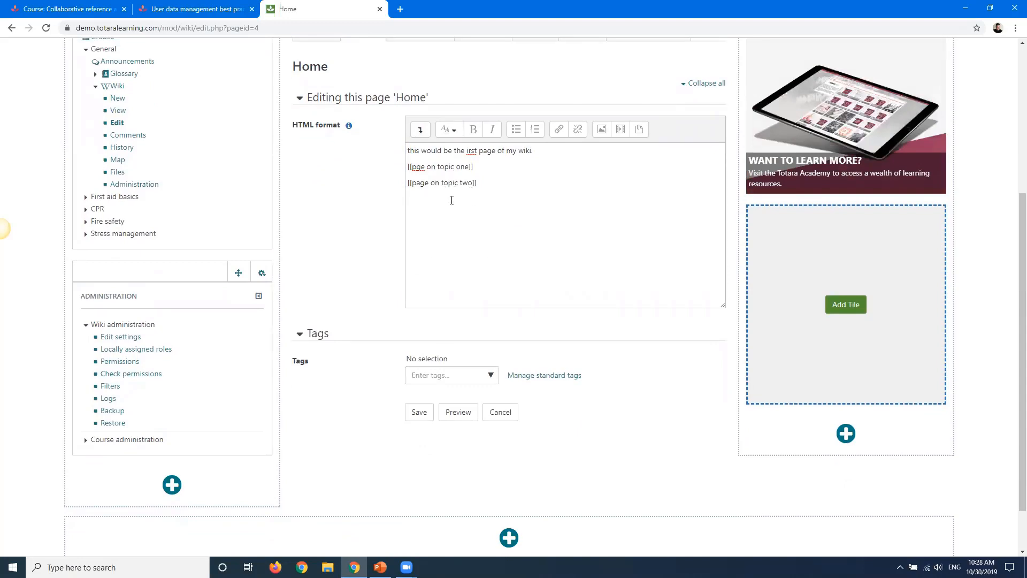
pyautogui.click(419, 412)
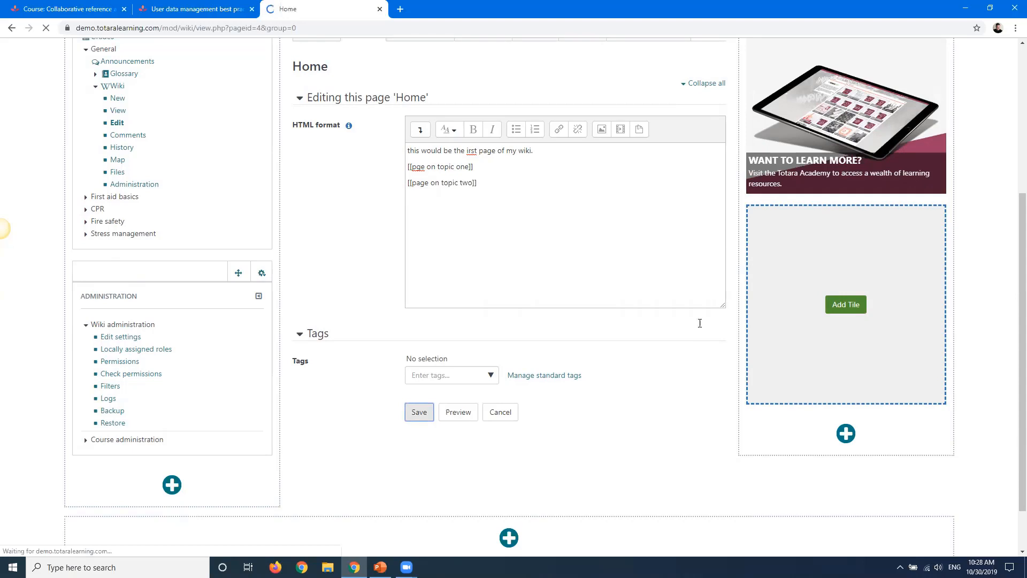
# Follow the 'pge on topic one' link and create that new page in HTML format
pyautogui.scroll(-2, 360, 357)
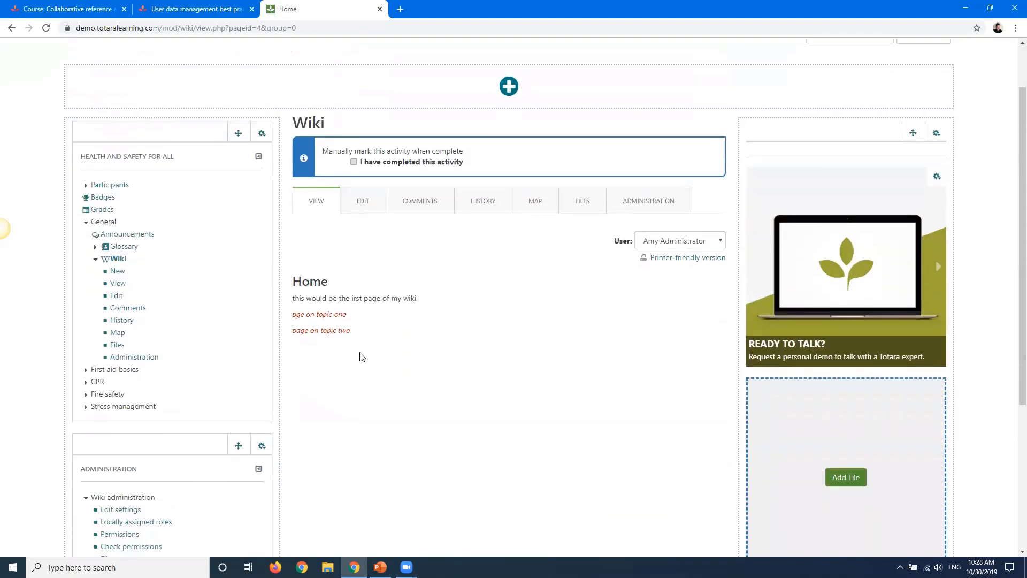
pyautogui.scroll(-1, 360, 353)
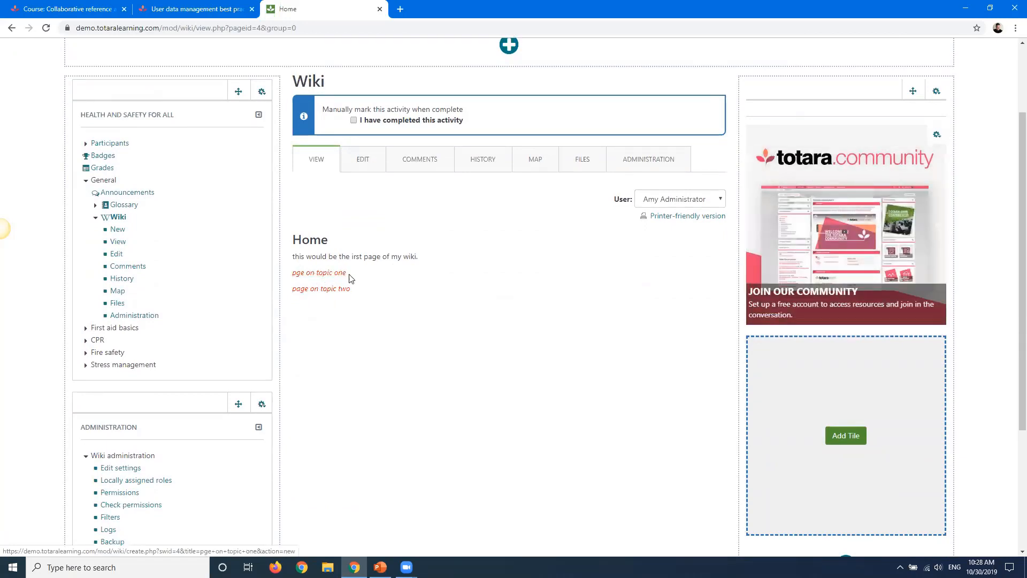
pyautogui.click(310, 273)
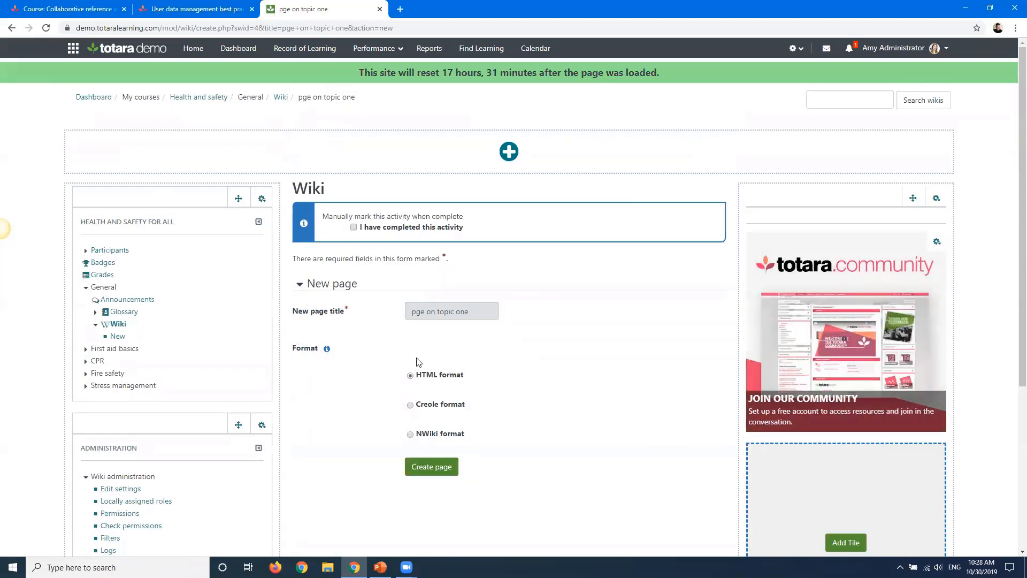
pyautogui.click(428, 467)
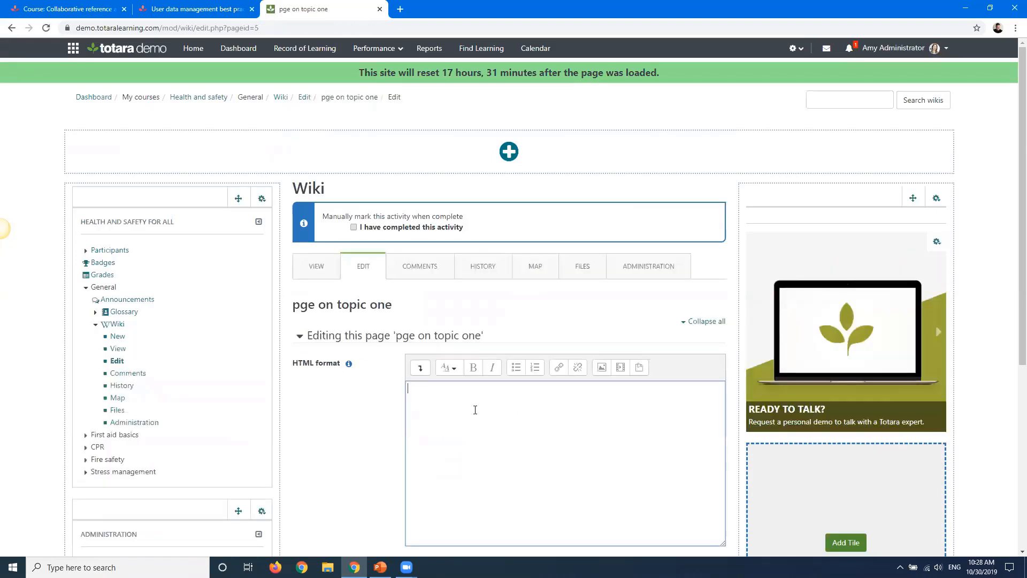
# Write "here is my next page on topic one" on the new page and save it
pyautogui.scroll(-2, 308, 368)
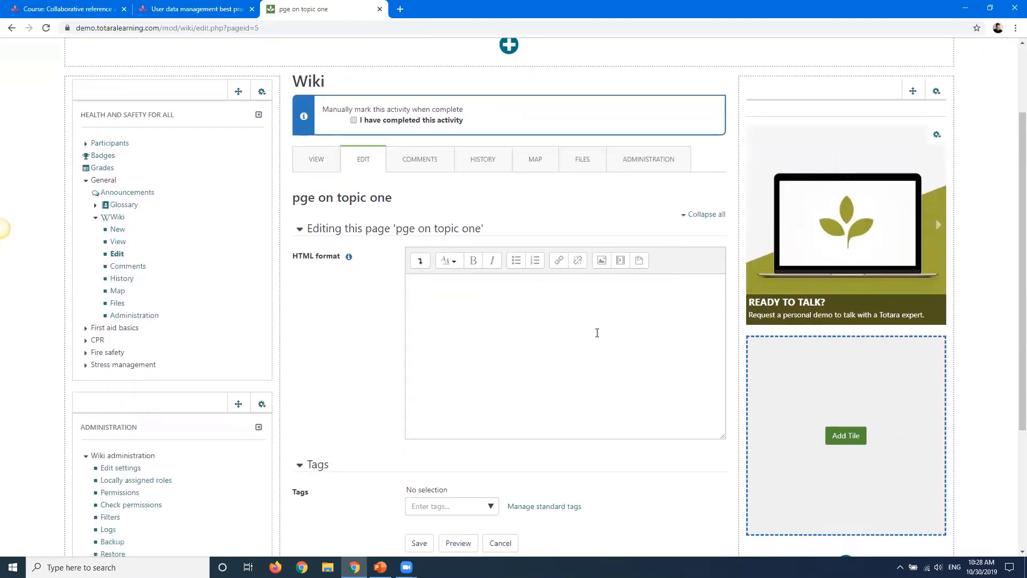
pyautogui.scroll(-3, 597, 333)
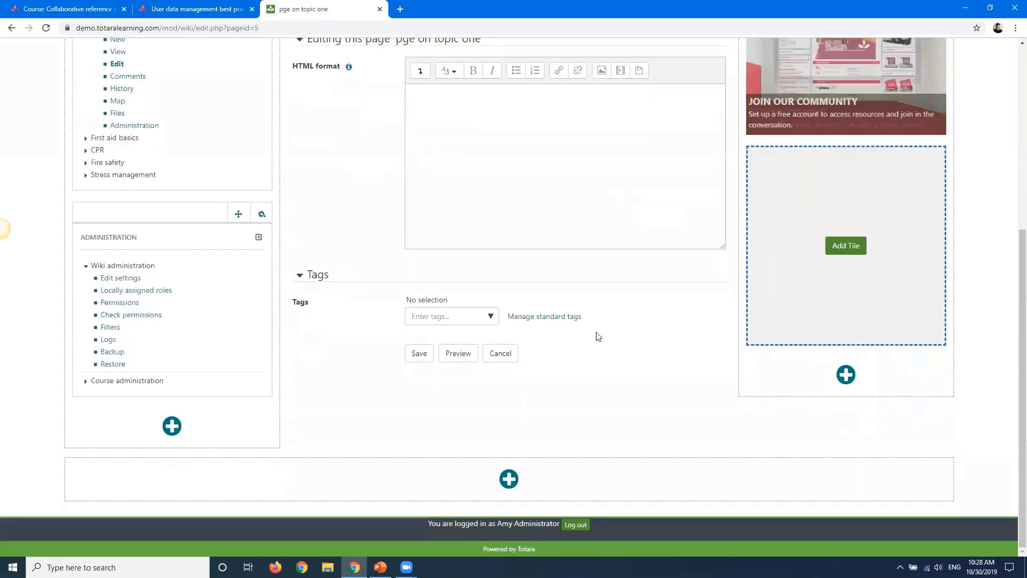
pyautogui.click(518, 129)
pyautogui.write('here is ')
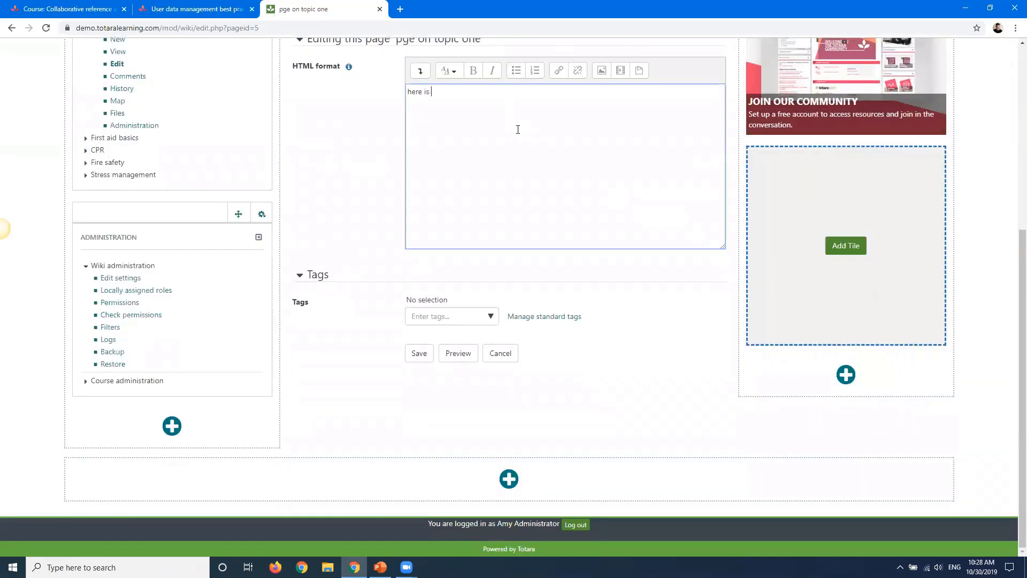
pyautogui.write('my next oage')
pyautogui.press('BackSpace')
pyautogui.write('page on t')
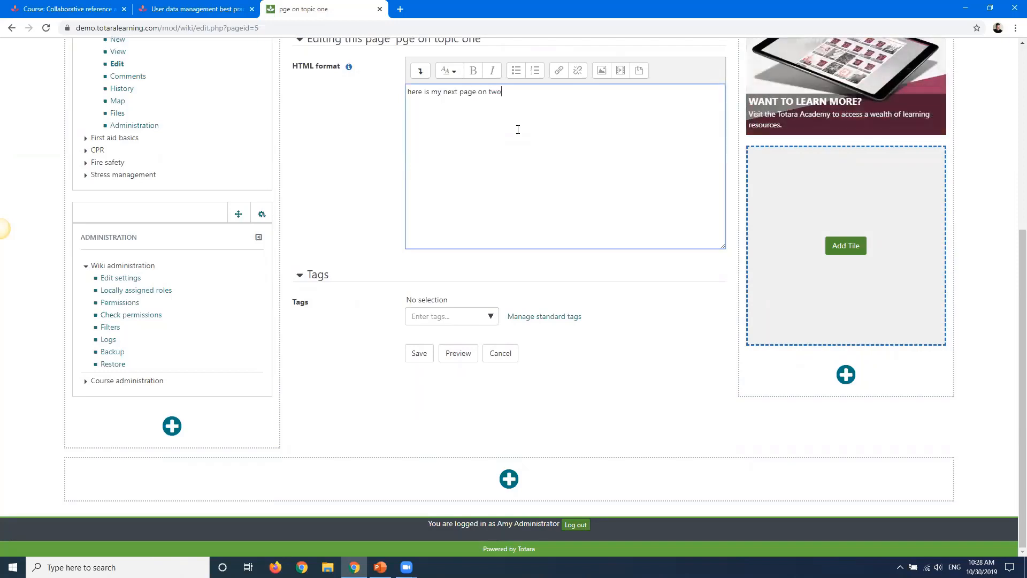
pyautogui.write('opic one')
pyautogui.click(418, 352)
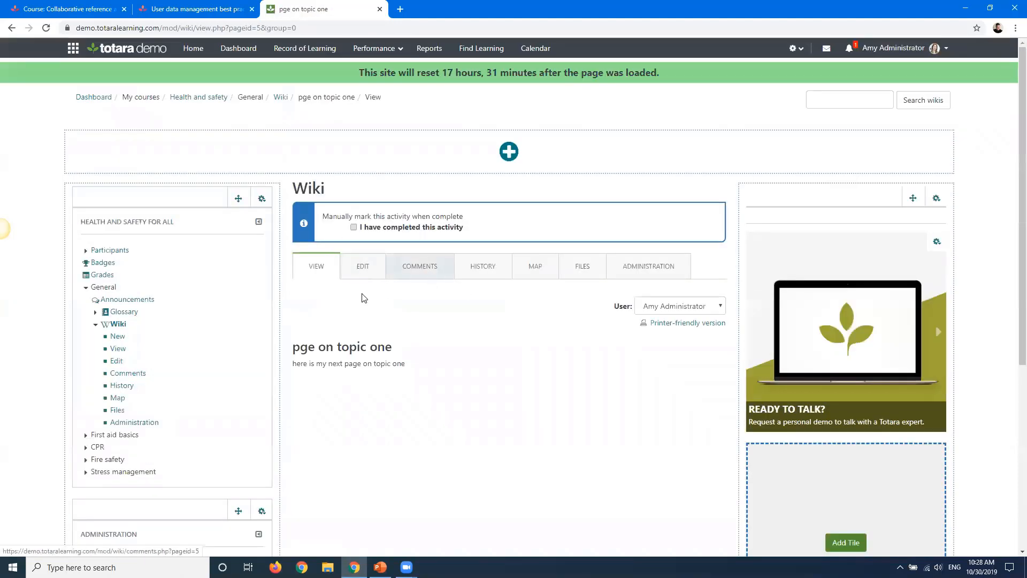
# Browse the page's user selector and its Comments, View and Files tabs
pyautogui.scroll(-1, 361, 298)
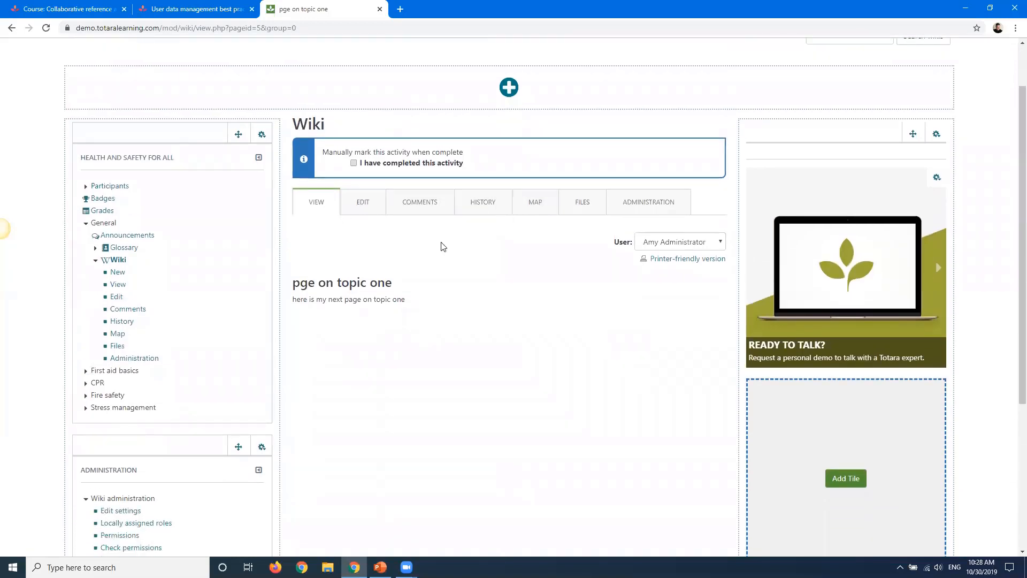
pyautogui.click(685, 245)
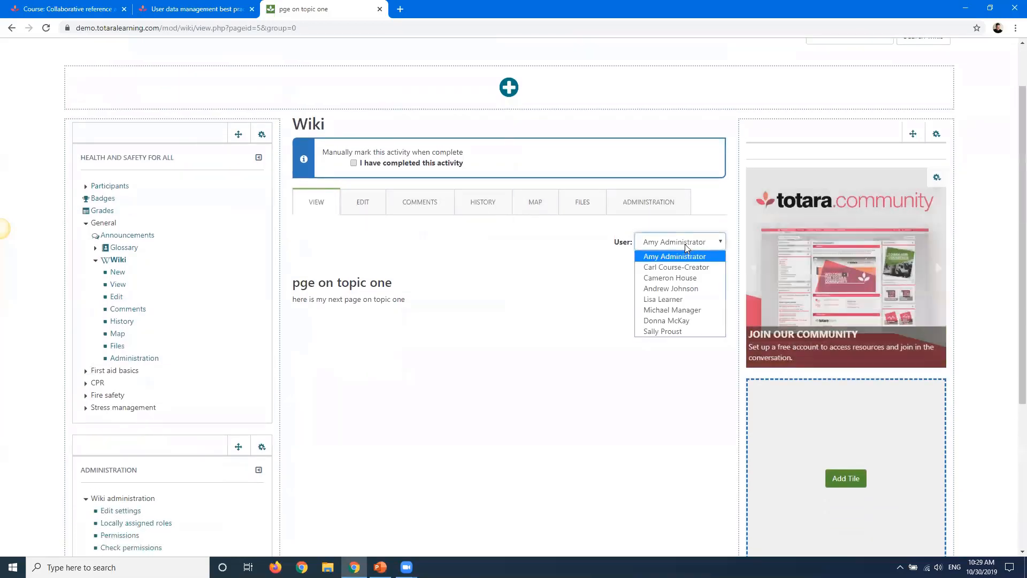
pyautogui.click(411, 284)
pyautogui.click(431, 202)
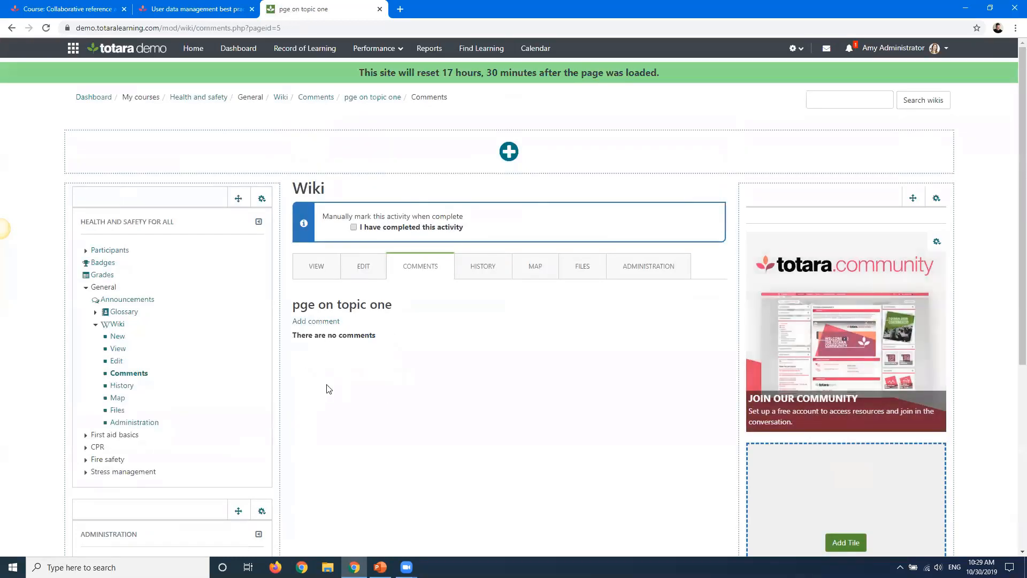
pyautogui.click(316, 271)
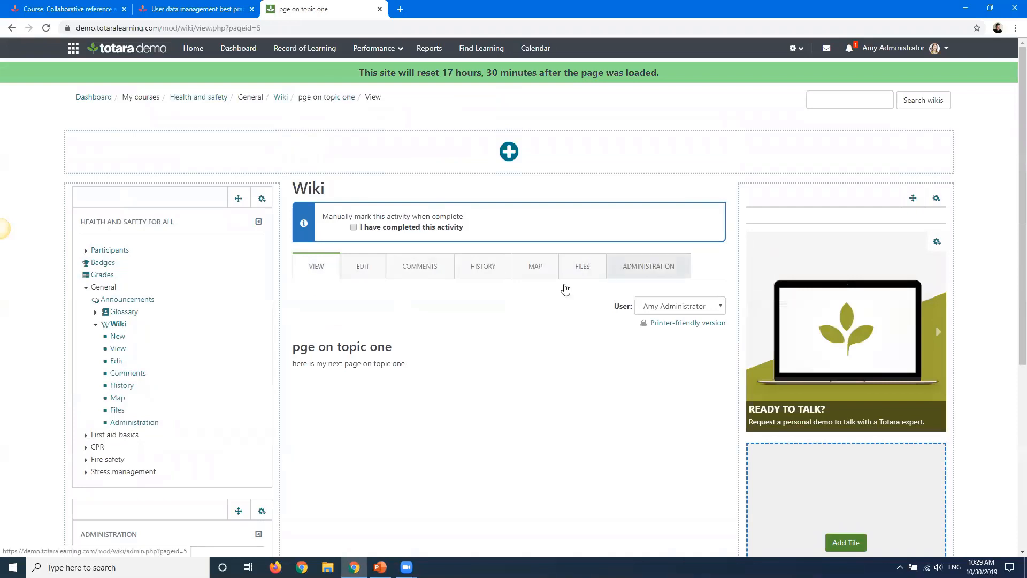
pyautogui.scroll(-2, 564, 286)
pyautogui.click(579, 189)
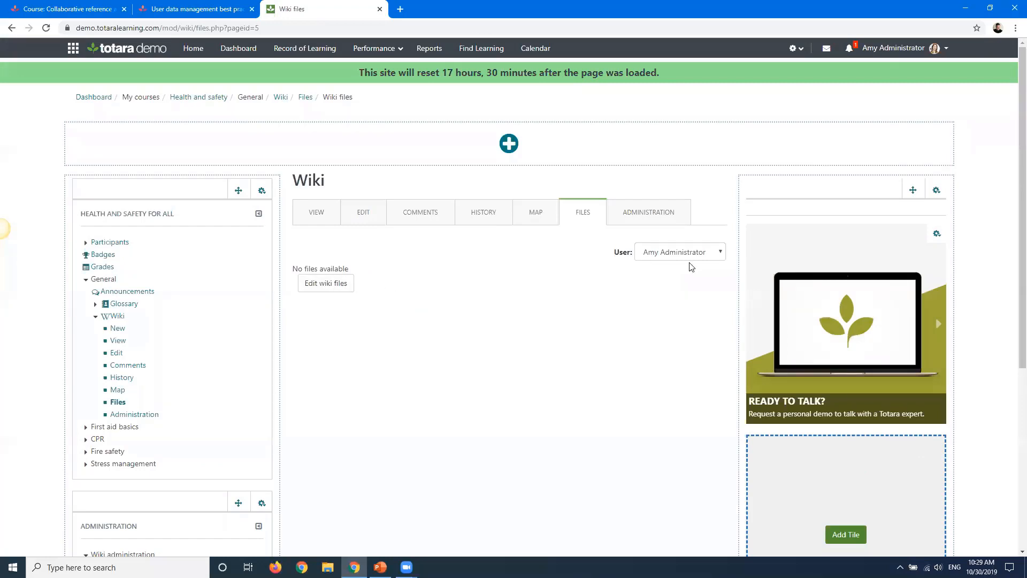
# Inspect the page's Administration and Map tabs, including the map menu options, and open the Home page
pyautogui.click(620, 214)
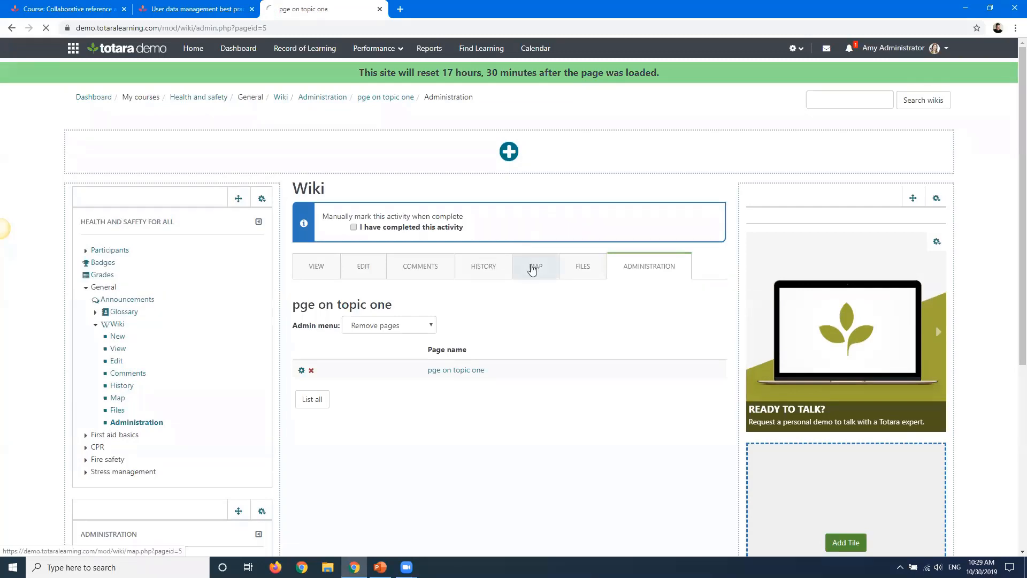
pyautogui.click(532, 269)
pyautogui.scroll(-1, 339, 389)
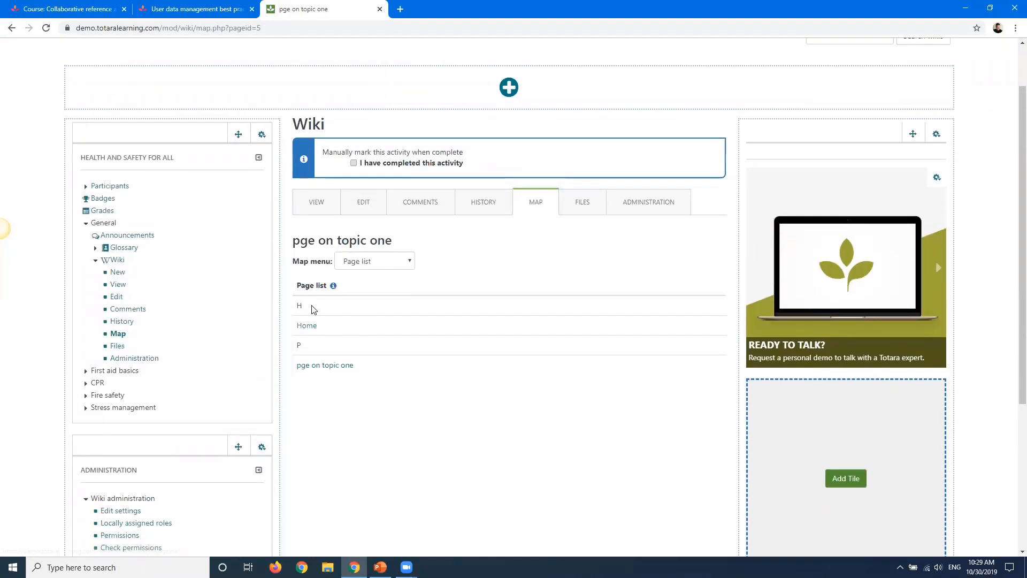
pyautogui.click(361, 241)
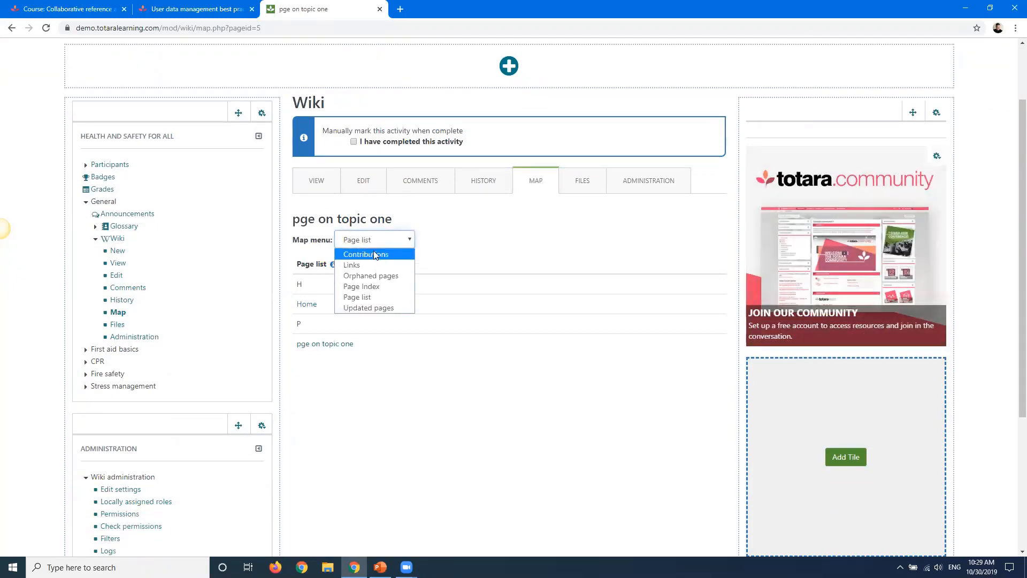
pyautogui.click(477, 230)
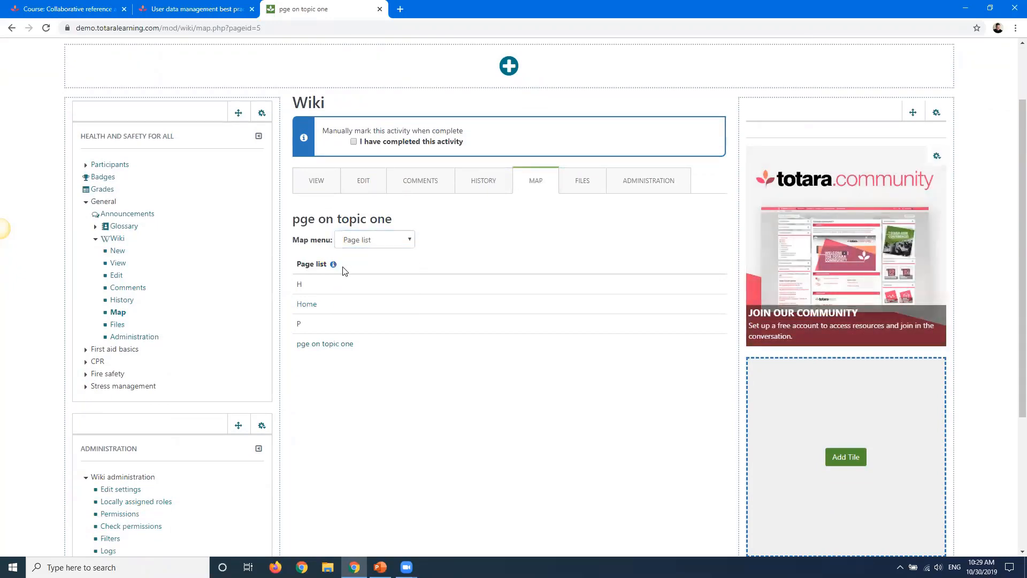
pyautogui.click(306, 305)
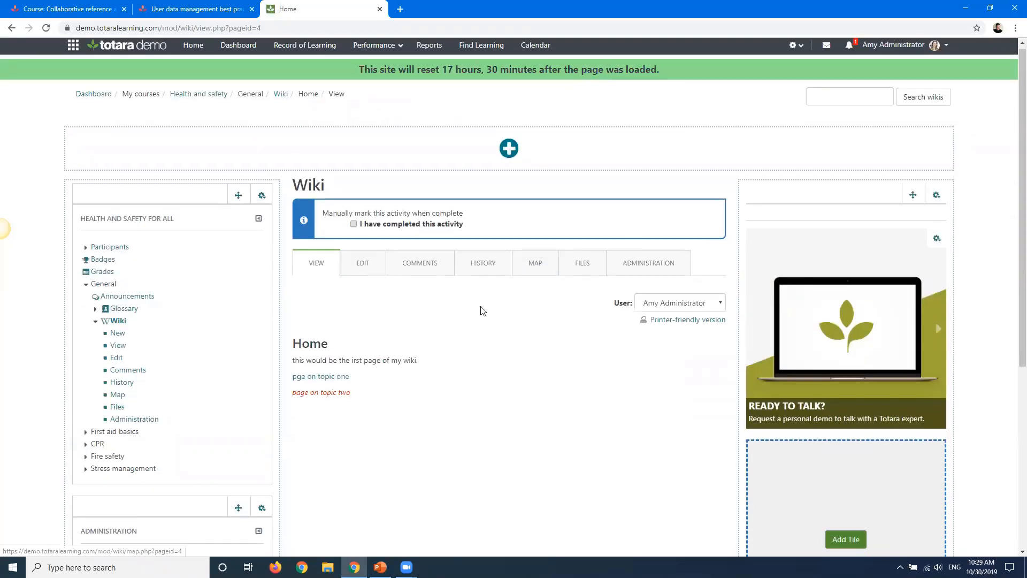
# Review the Home page's administration menu options and its version history
pyautogui.scroll(-1, 479, 309)
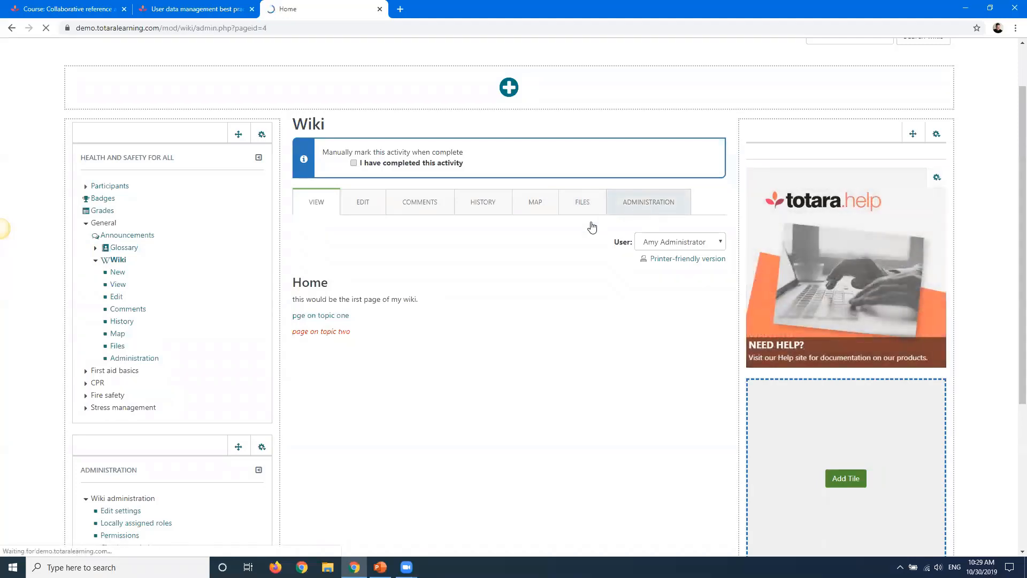
pyautogui.click(645, 208)
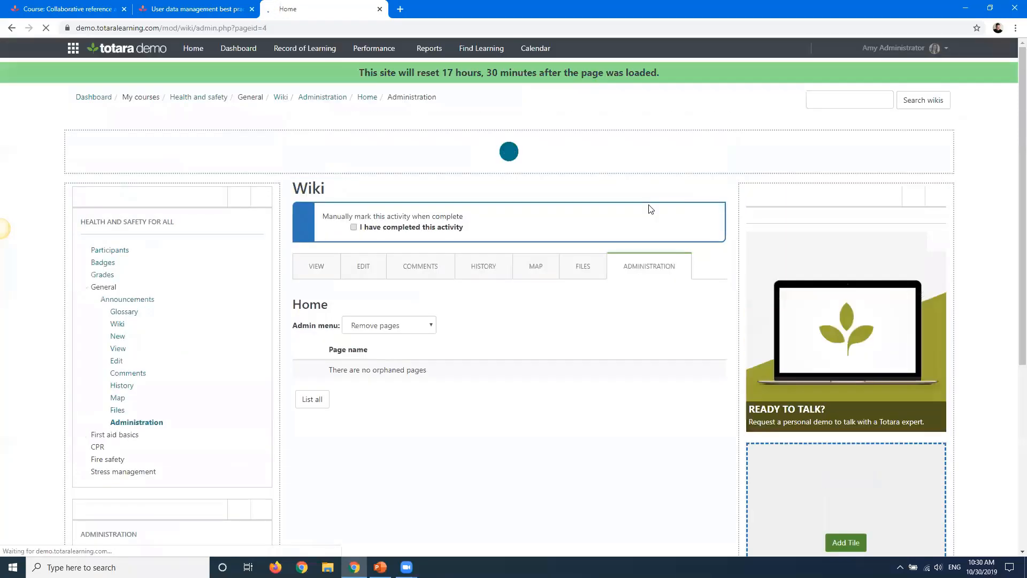
pyautogui.click(395, 328)
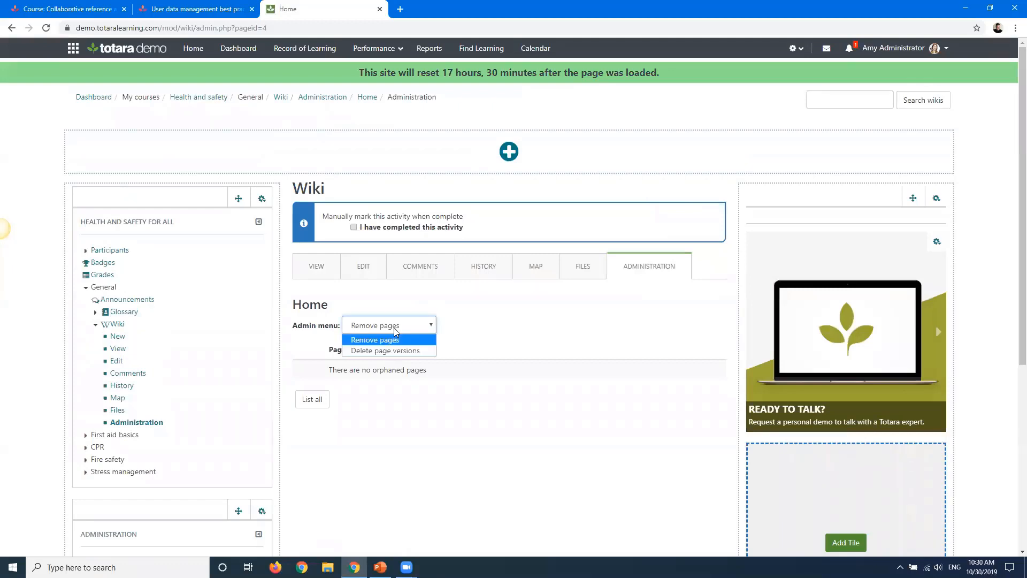
pyautogui.click(504, 314)
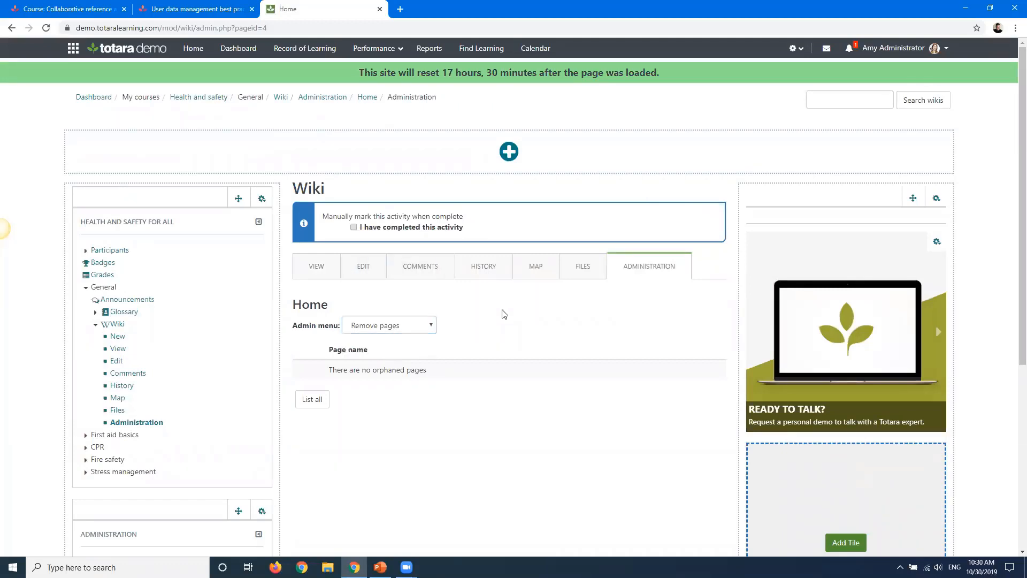
pyautogui.click(482, 275)
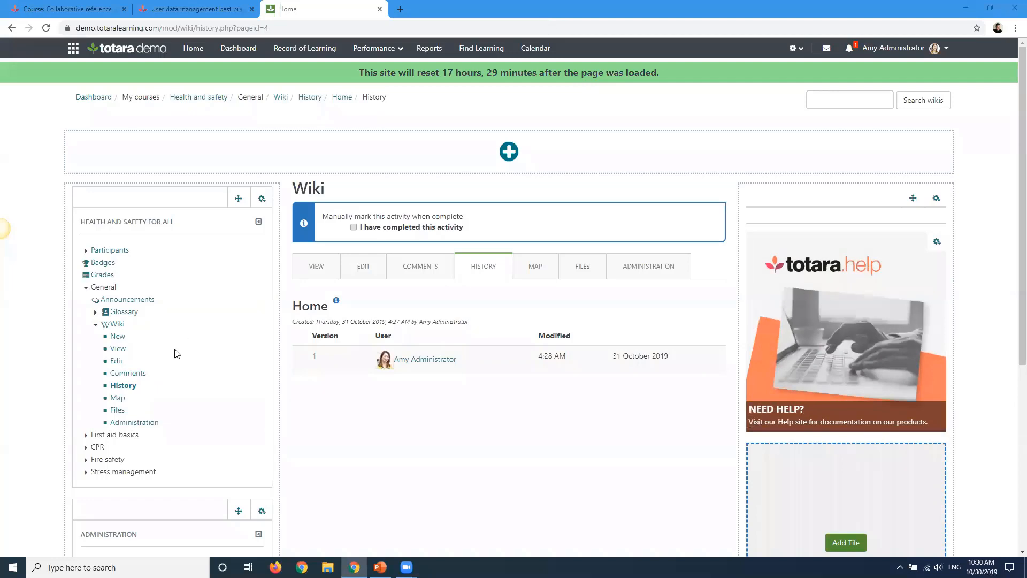
pyautogui.scroll(-1, 27, 351)
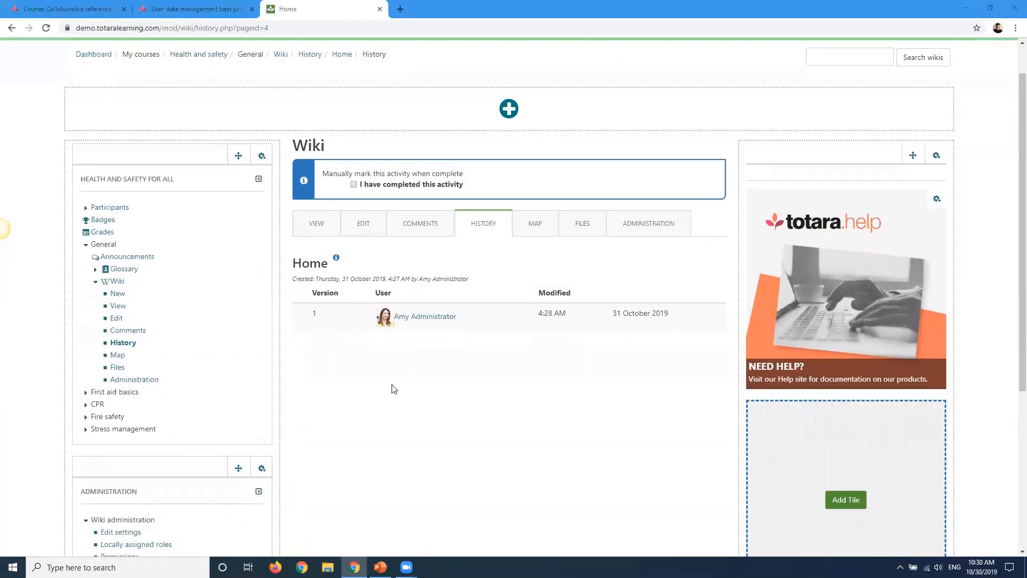
pyautogui.scroll(-1, 352, 379)
pyautogui.scroll(-1, 351, 380)
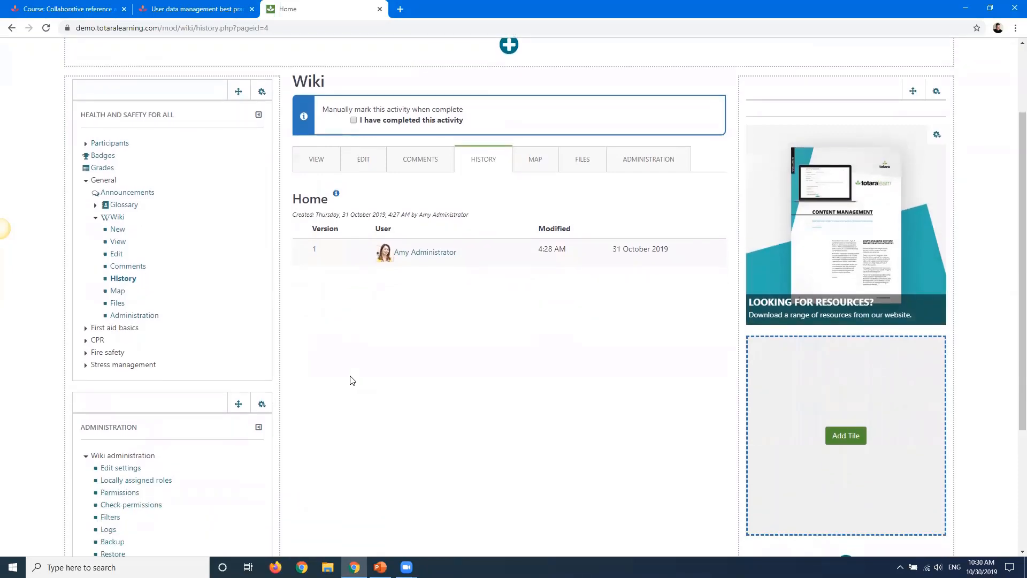
pyautogui.scroll(3, 351, 378)
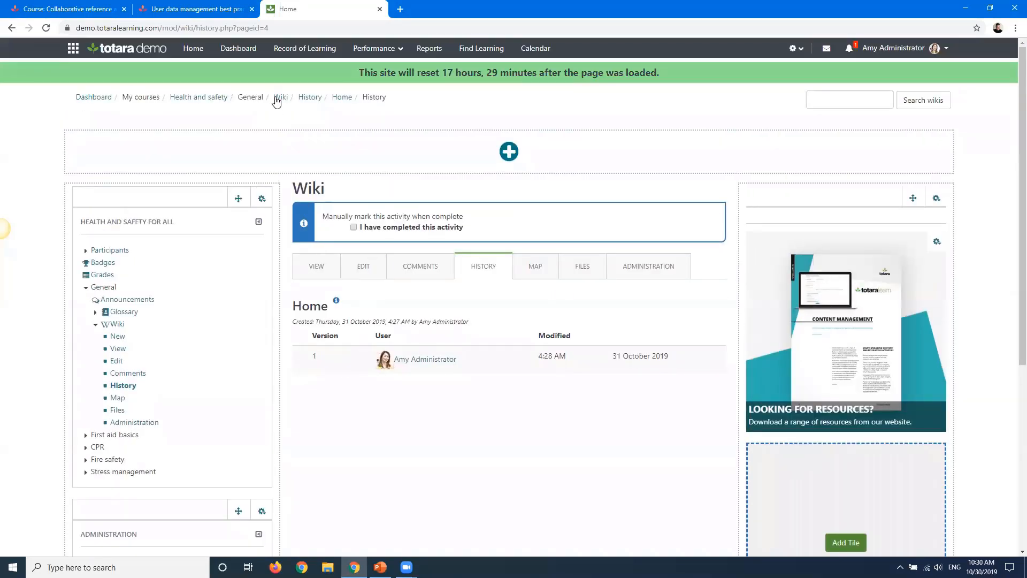
# Return to the wiki's Home page and open the User data management best practice wiki on the Totara community site
pyautogui.click(276, 98)
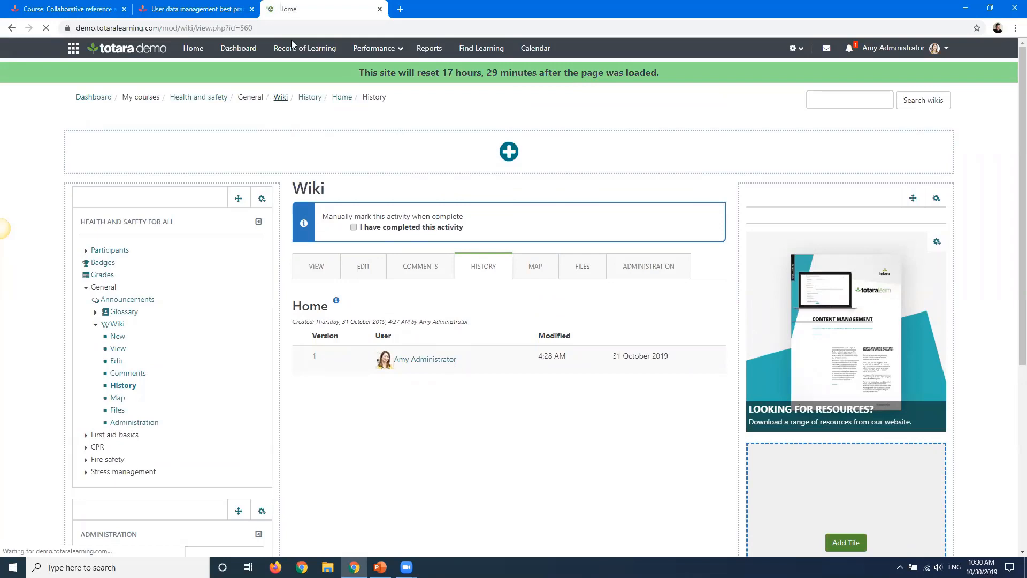
pyautogui.click(197, 9)
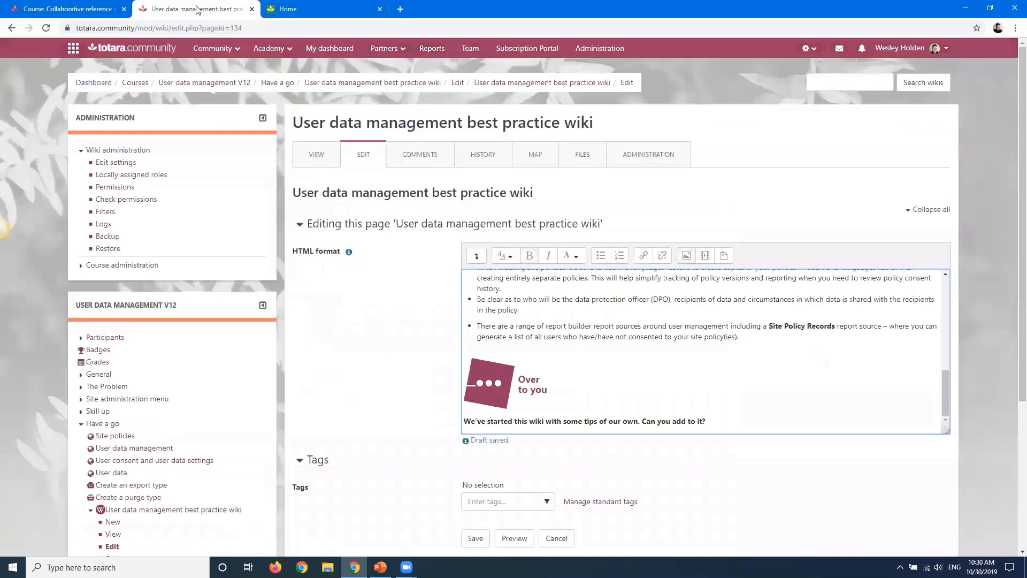
pyautogui.click(10, 28)
pyautogui.click(569, 92)
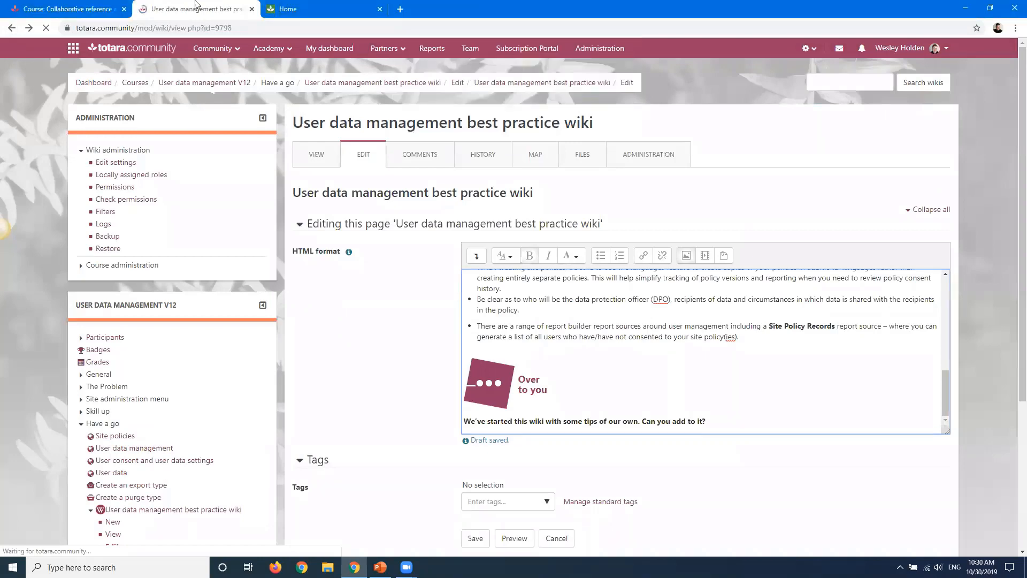
# Expand the Have a go section of the Collaborative reference activities course, review its activities, and return to the best practice wiki
pyautogui.click(92, 6)
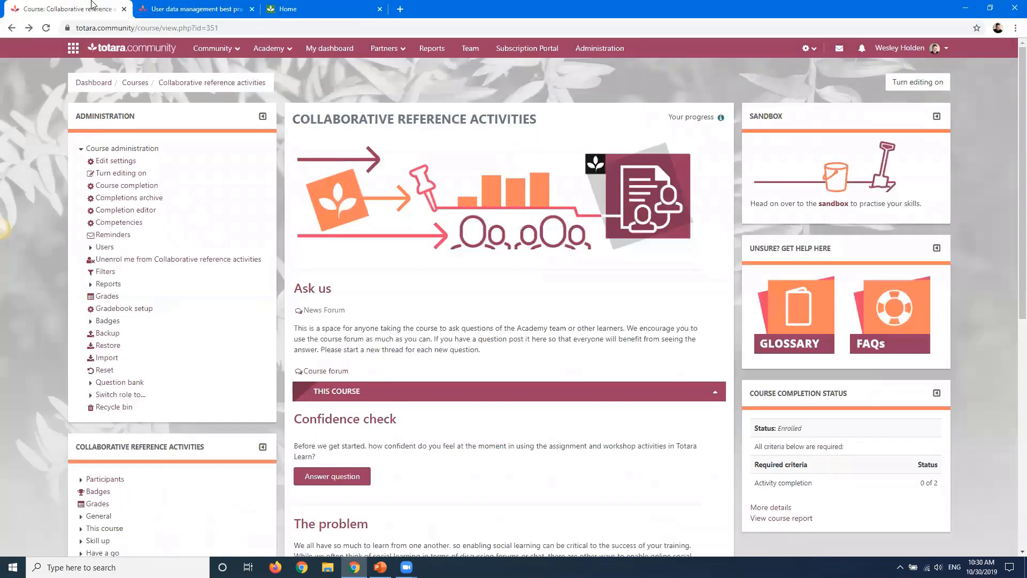
pyautogui.scroll(-8, 463, 122)
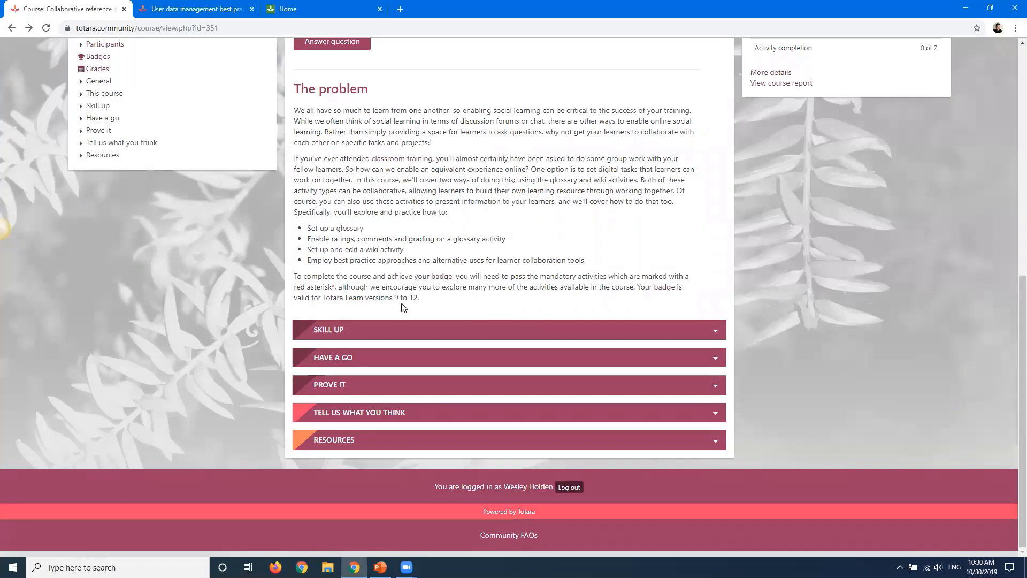
pyautogui.click(369, 357)
pyautogui.scroll(-3, 375, 321)
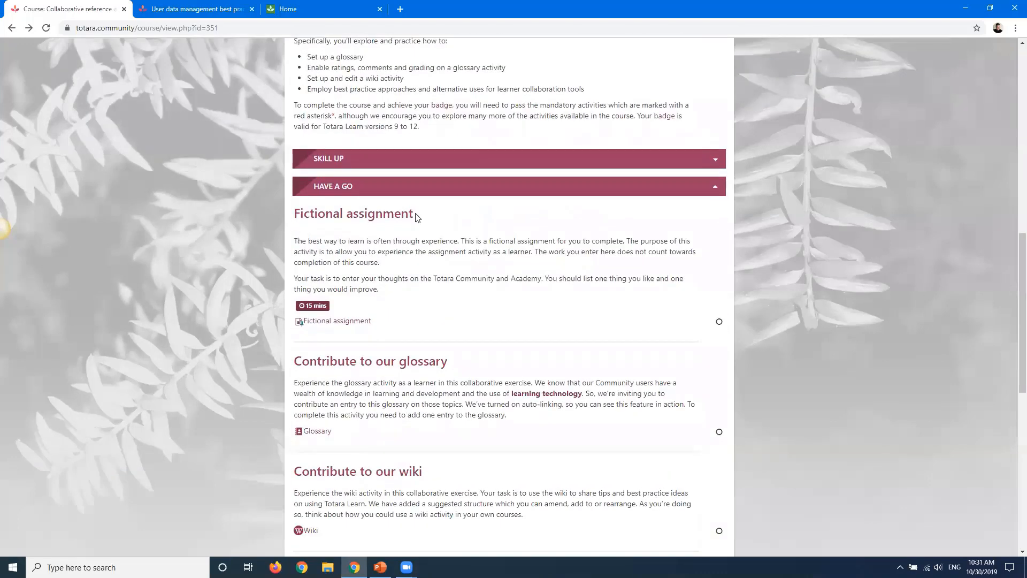
pyautogui.scroll(-2, 423, 230)
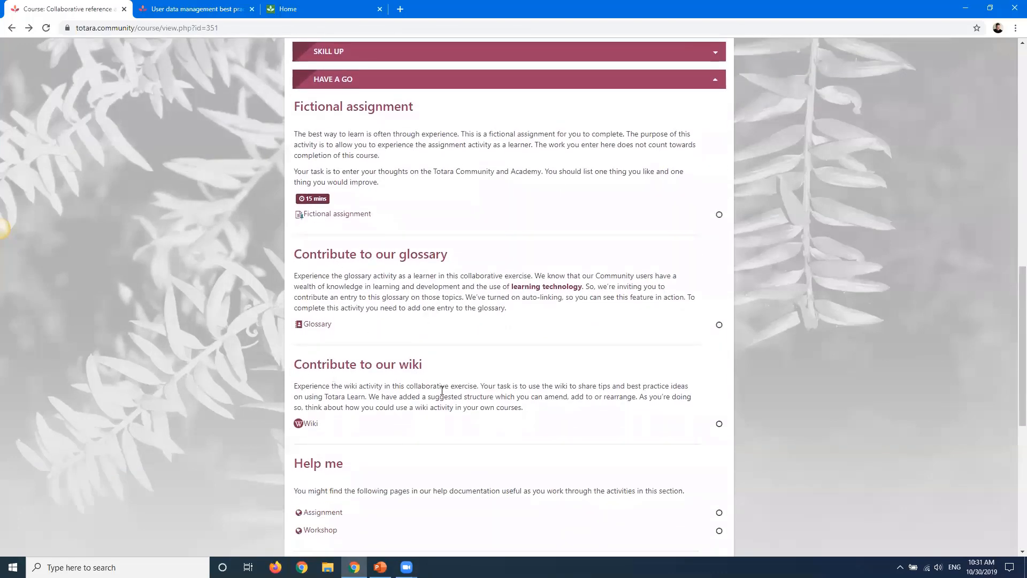
pyautogui.click(203, 6)
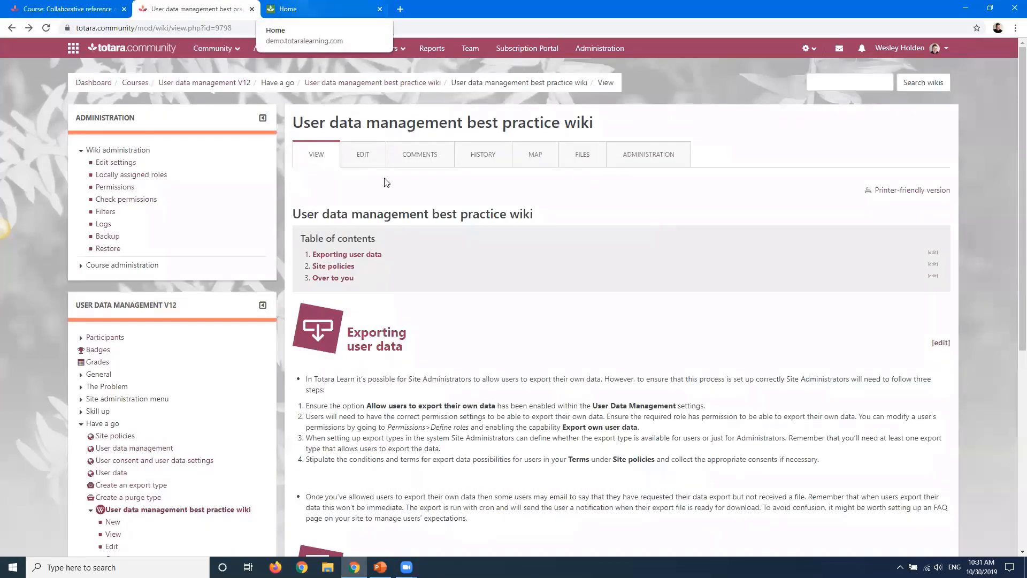
# Switch to PowerPoint and run the slideshow from the current slide, advancing to the closing slide
pyautogui.hotkey('alt', 'Tab')
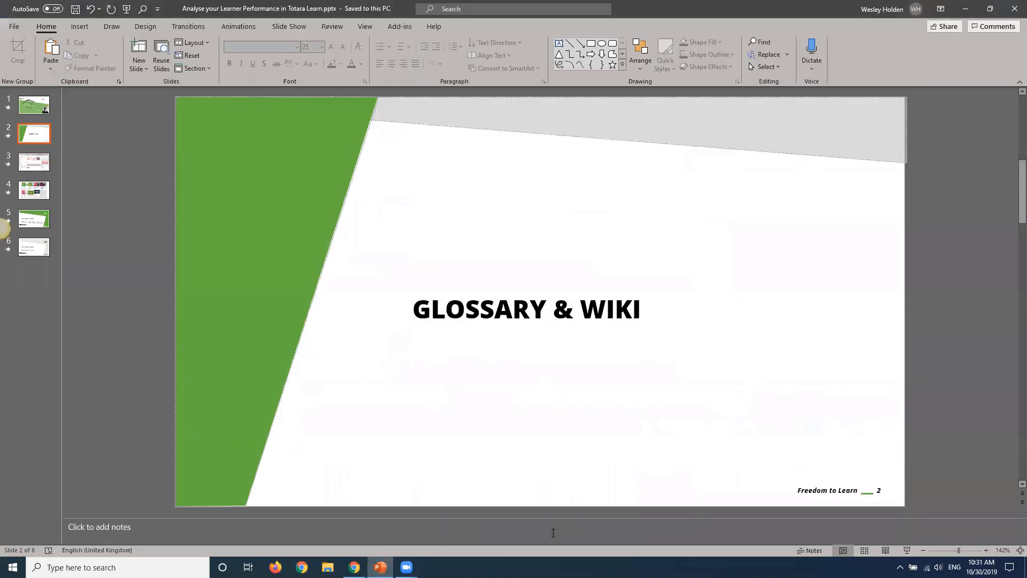
pyautogui.hotkey('shift', 'F5')
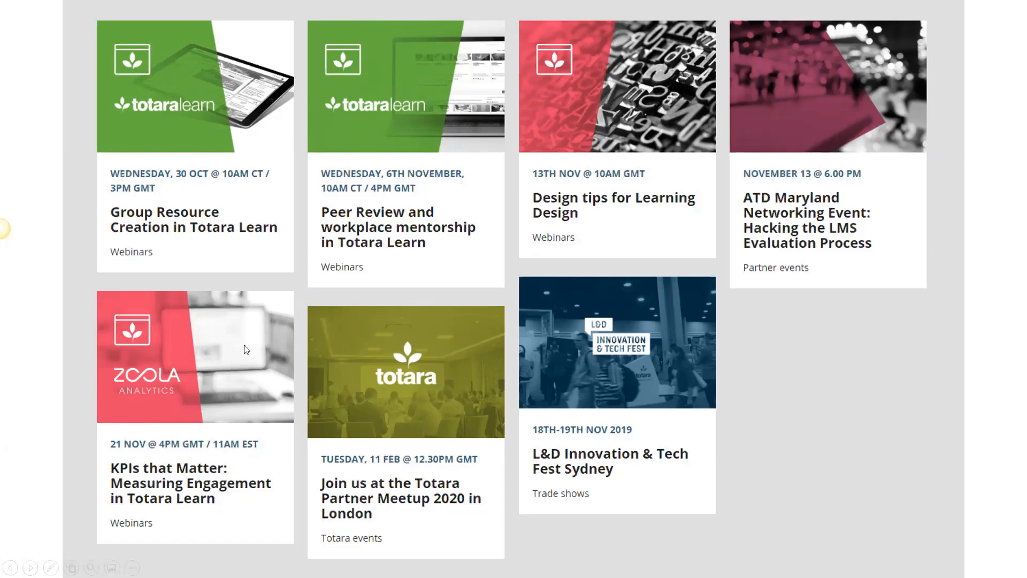
pyautogui.click(394, 266)
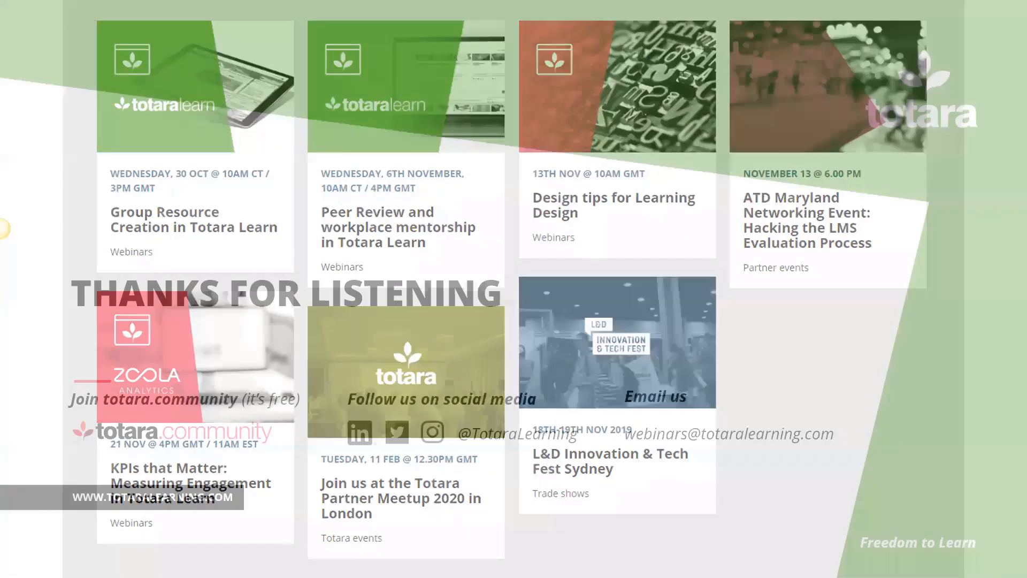